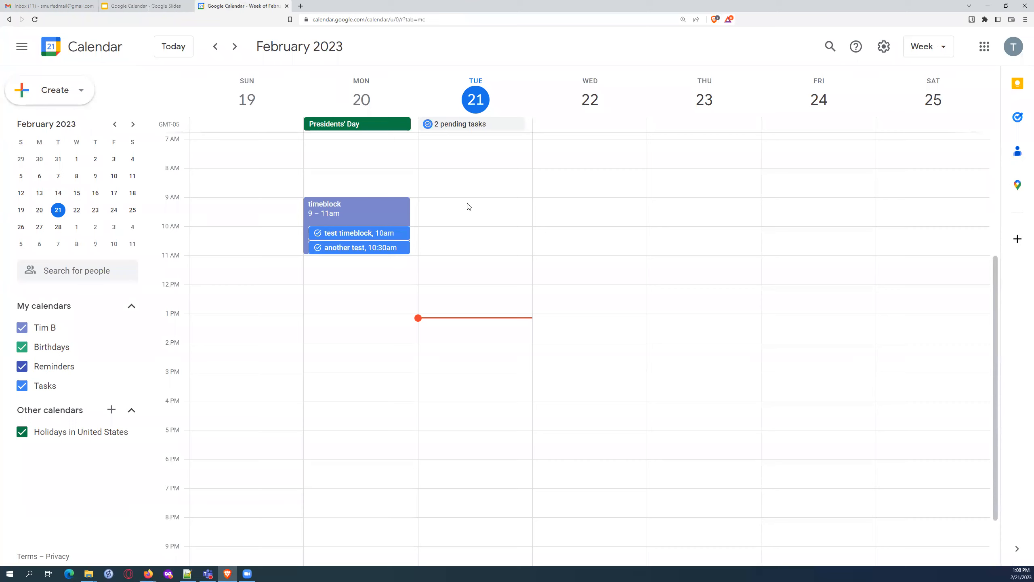
# Step: Start a new event on Tuesday, February 21 from 9:00am to 12:30pm titled "Presentation Setup"
pyautogui.moveTo(462, 202); pyautogui.dragTo(468, 300)
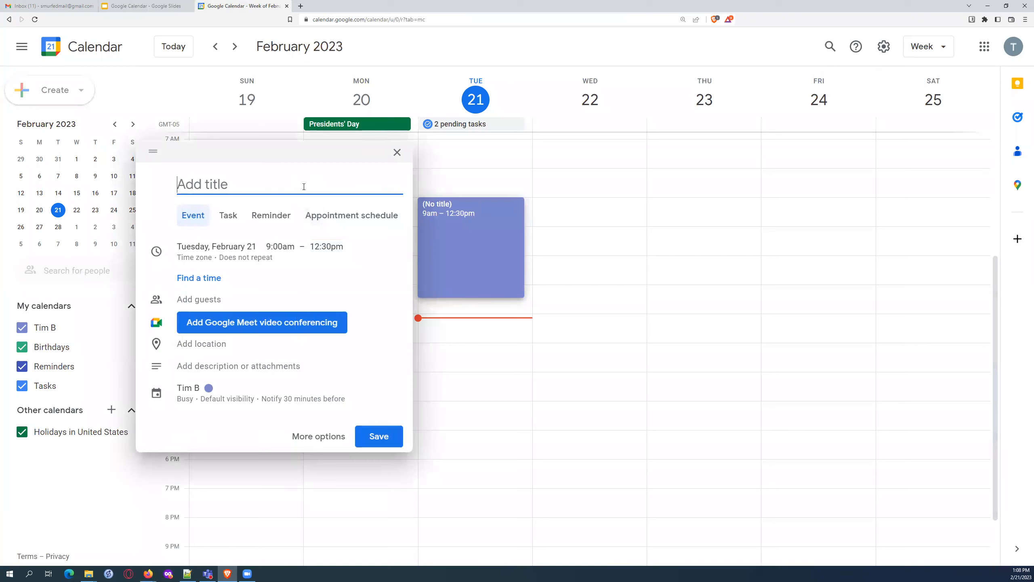
pyautogui.write('Presentation Setup')
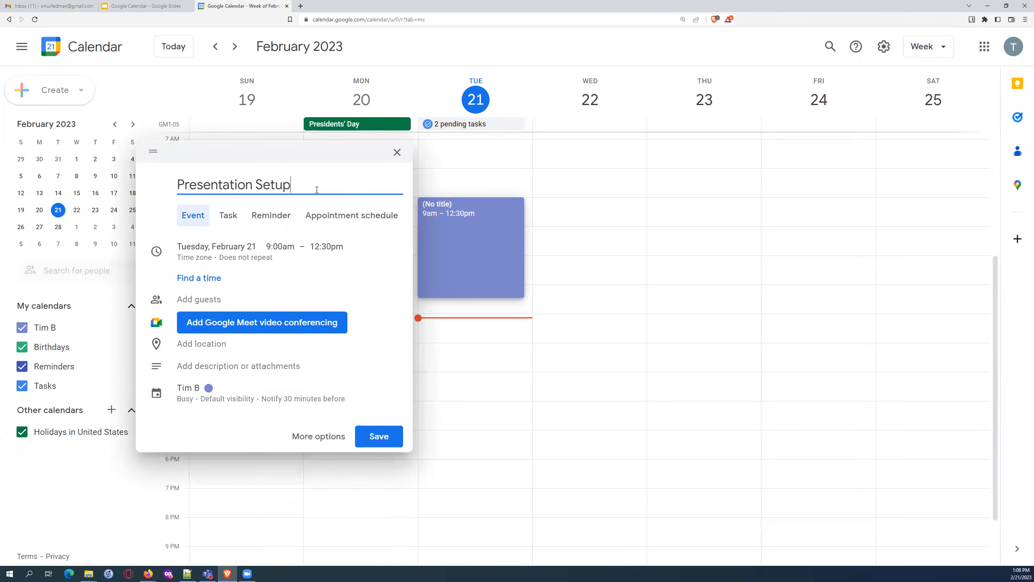
pyautogui.moveTo(292, 185); pyautogui.dragTo(172, 186)
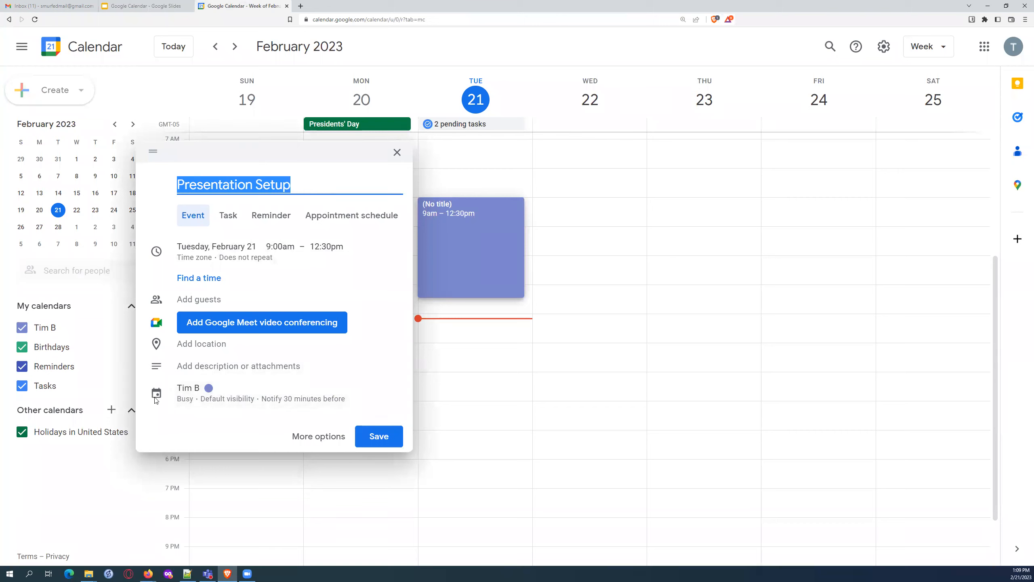
# Step: Set the Presentation Setup event's availability to Free and save the event
pyautogui.click(206, 396)
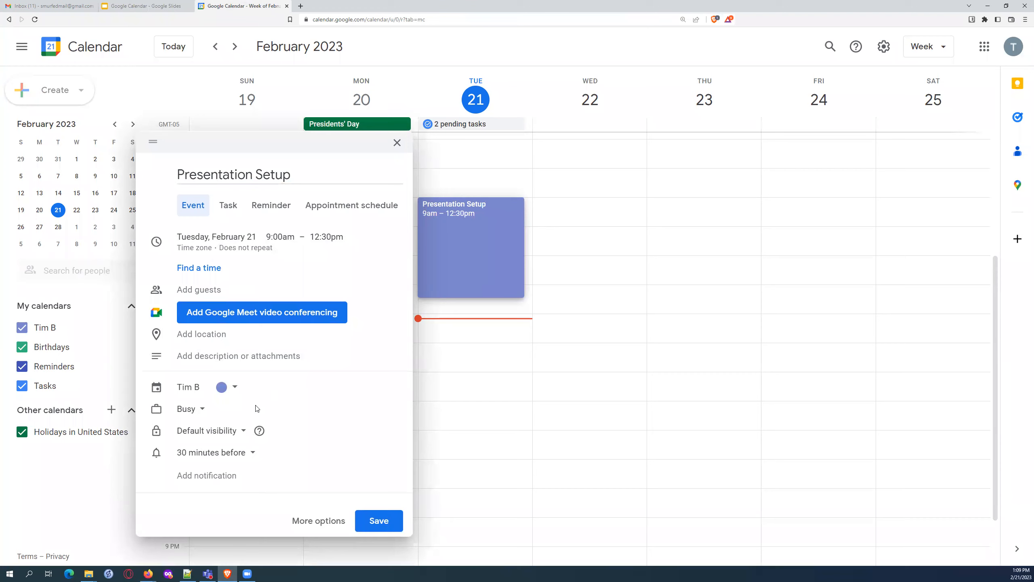
pyautogui.click(197, 411)
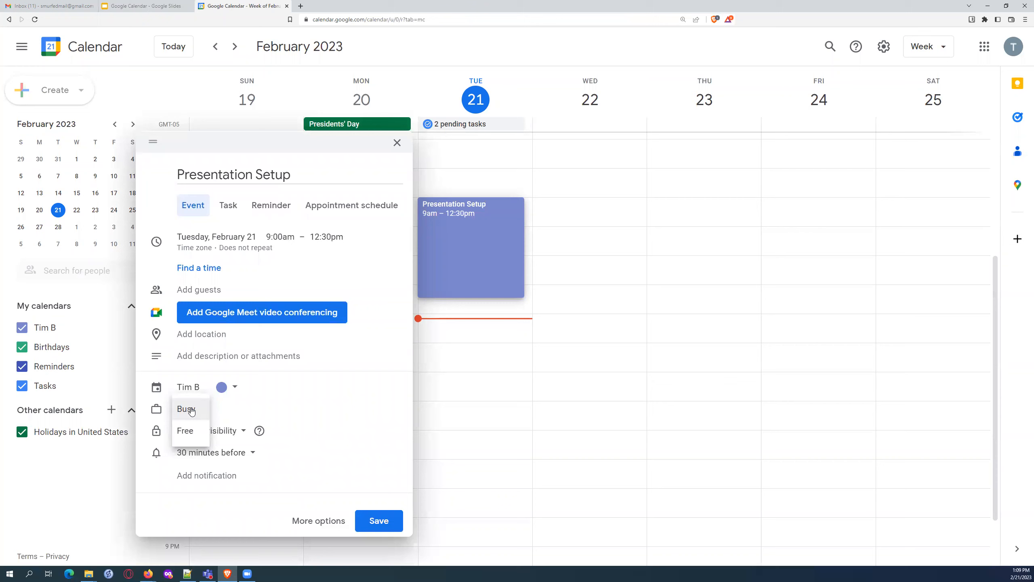
pyautogui.click(189, 435)
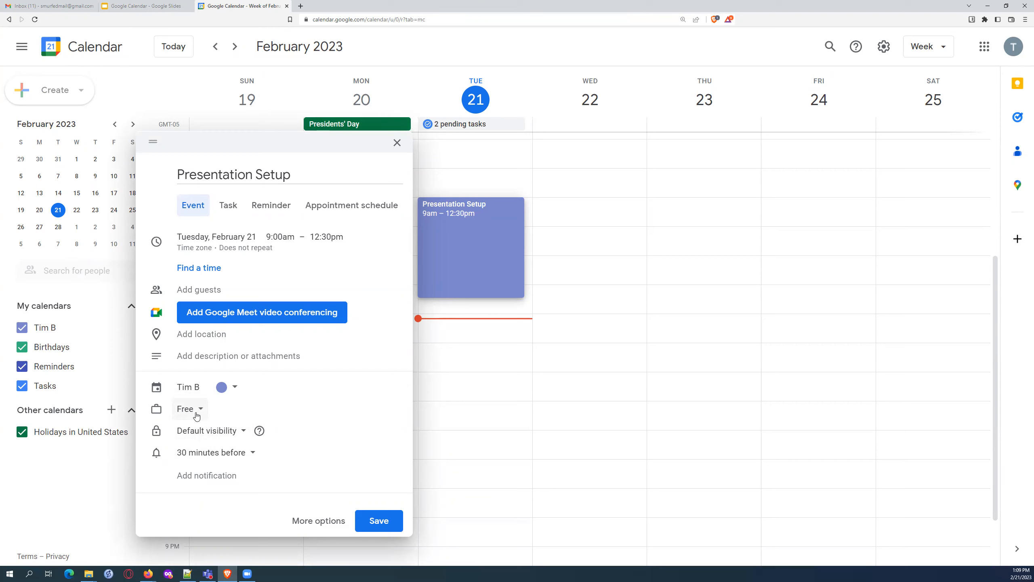
pyautogui.click(197, 414)
pyautogui.click(234, 411)
pyautogui.click(380, 521)
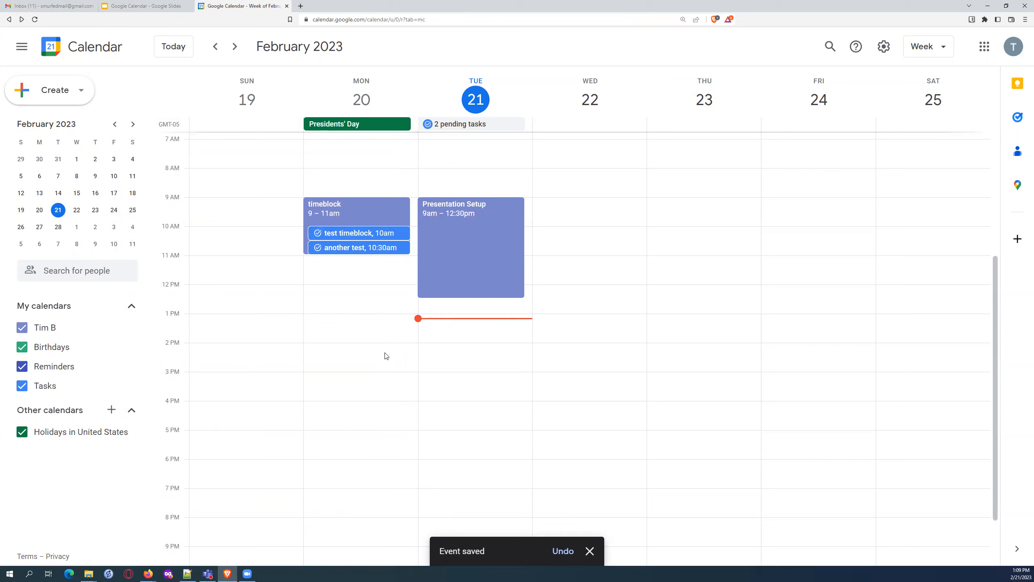
# Step: Add a 10:00am task titled "research" inside Tuesday's Presentation Setup block, with the description "research for presentation" and the list My List
pyautogui.click(529, 235)
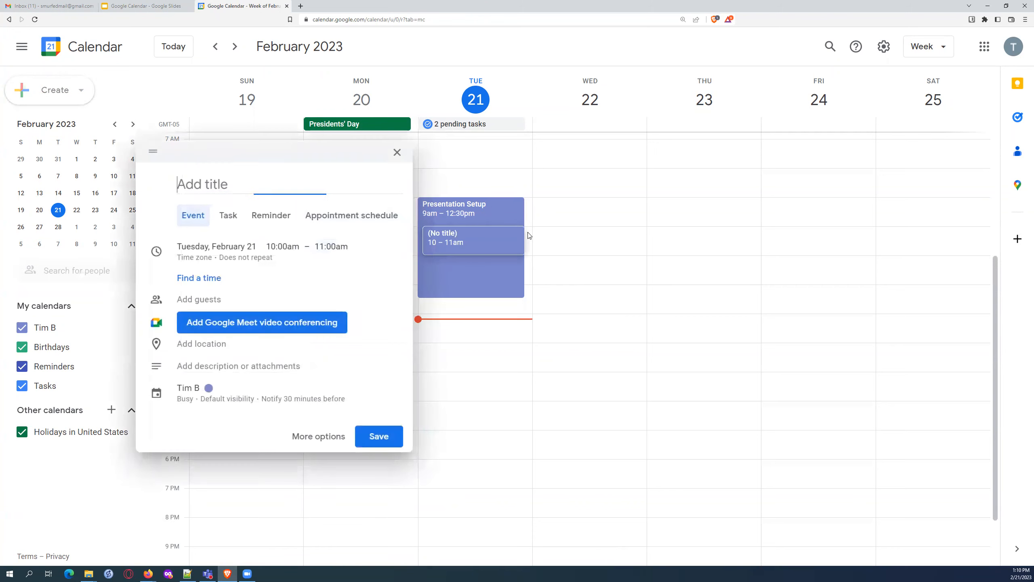
pyautogui.click(229, 215)
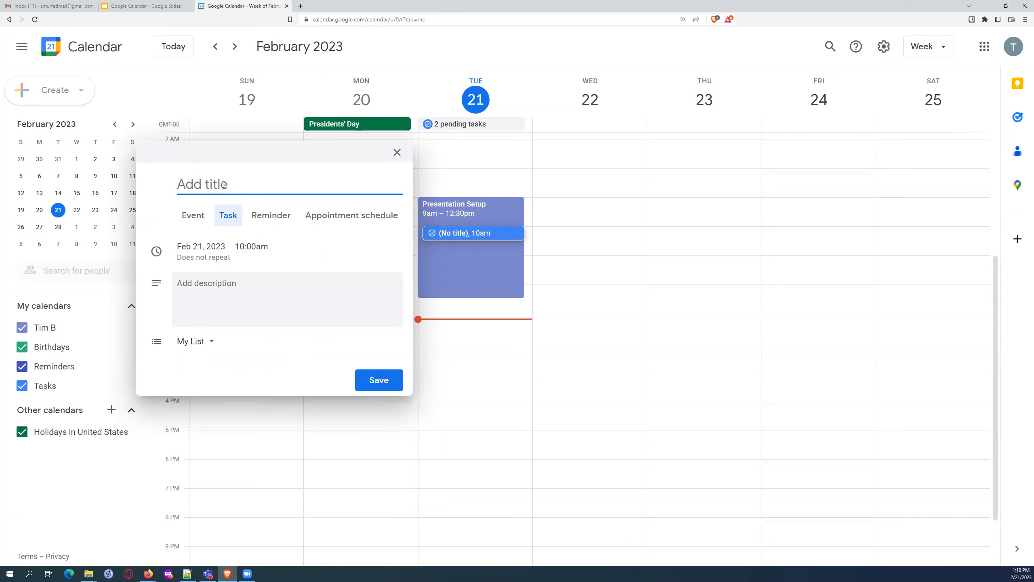
pyautogui.write('research')
pyautogui.click(208, 345)
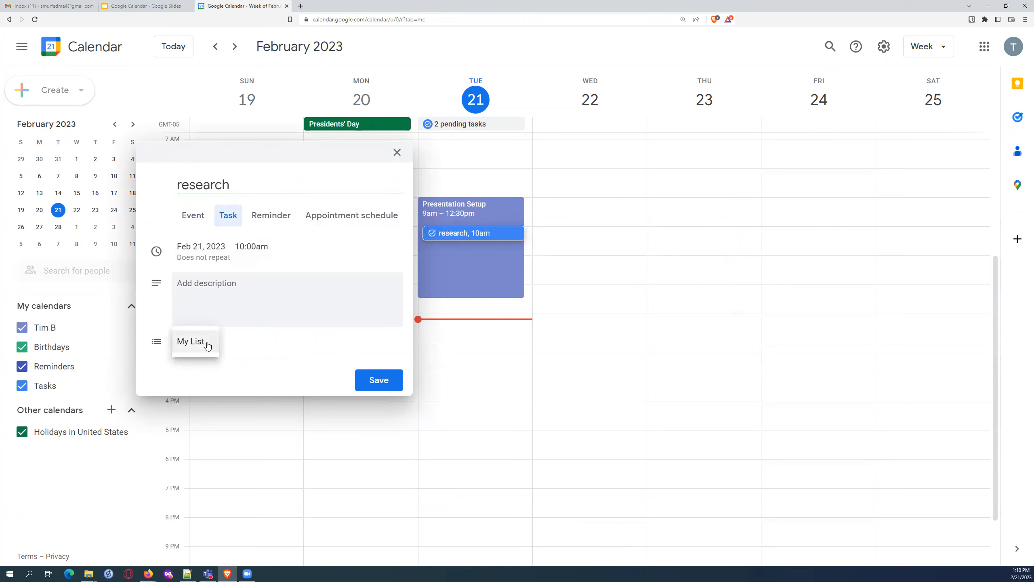
pyautogui.click(209, 344)
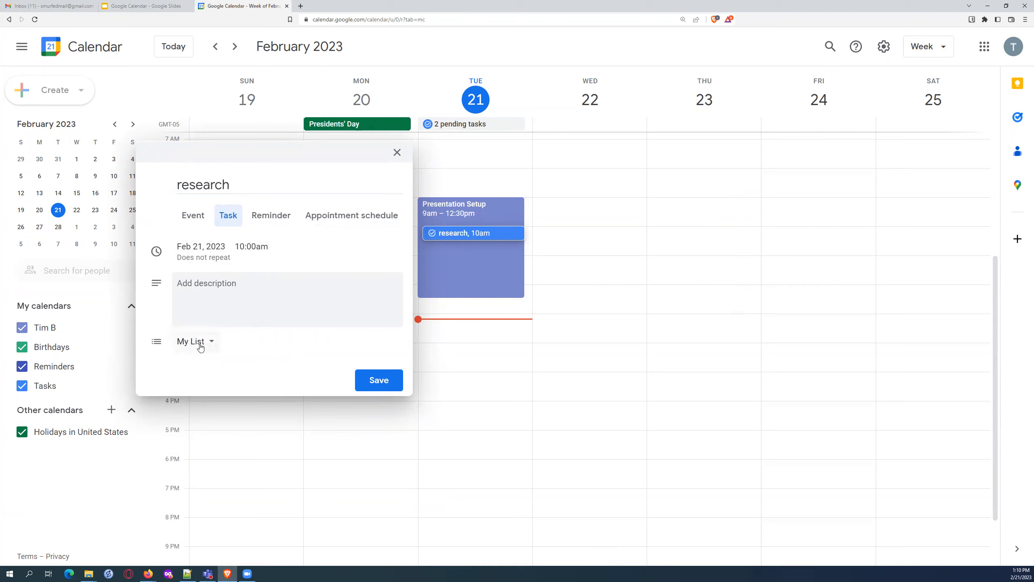
pyautogui.click(212, 284)
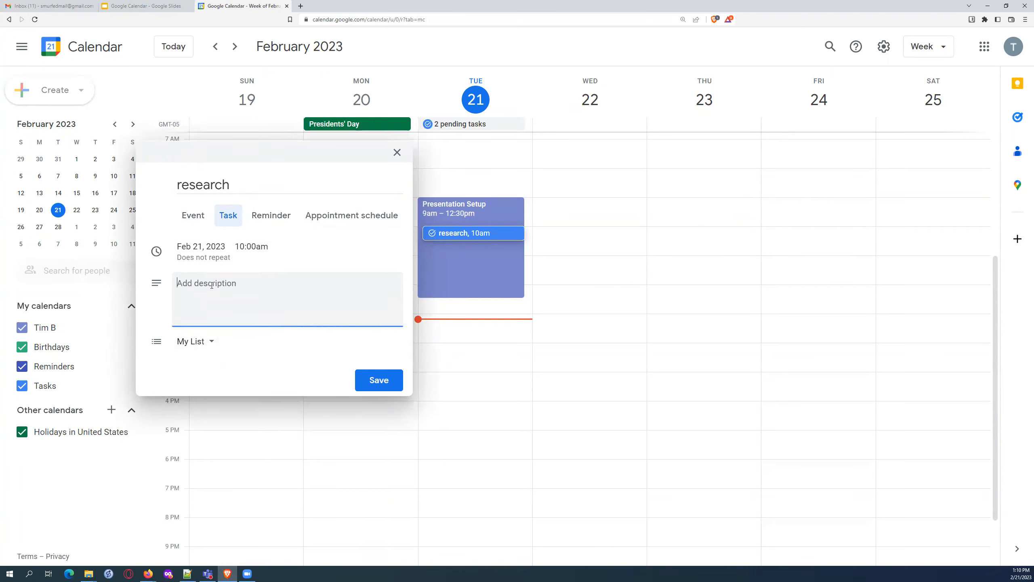
pyautogui.write('research for presena')
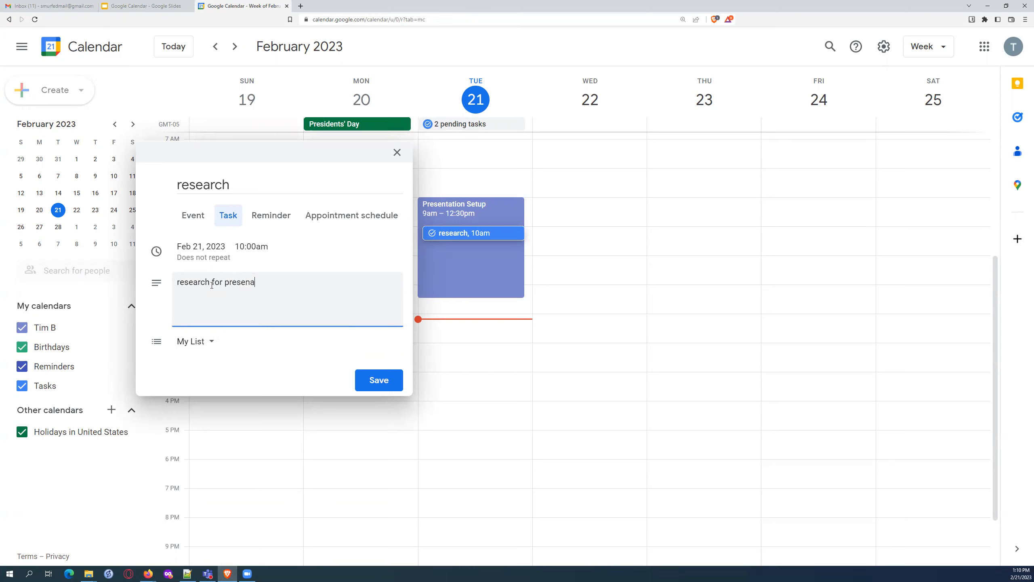
pyautogui.write('ntation')
pyautogui.click(387, 382)
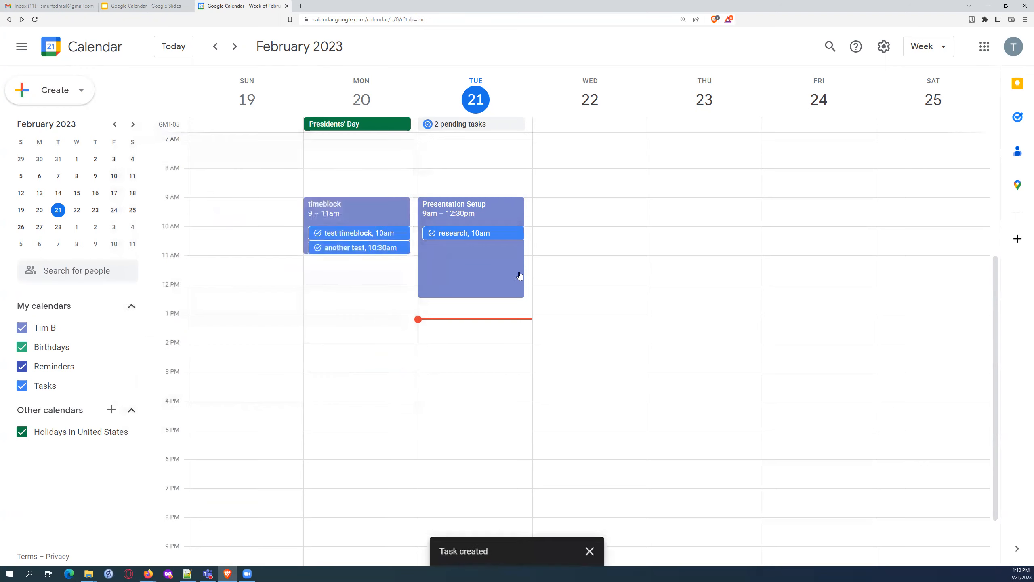
# Step: Add a task titled "typing up the slides" on Tuesday at 10:30am with the description "slides"
pyautogui.click(530, 250)
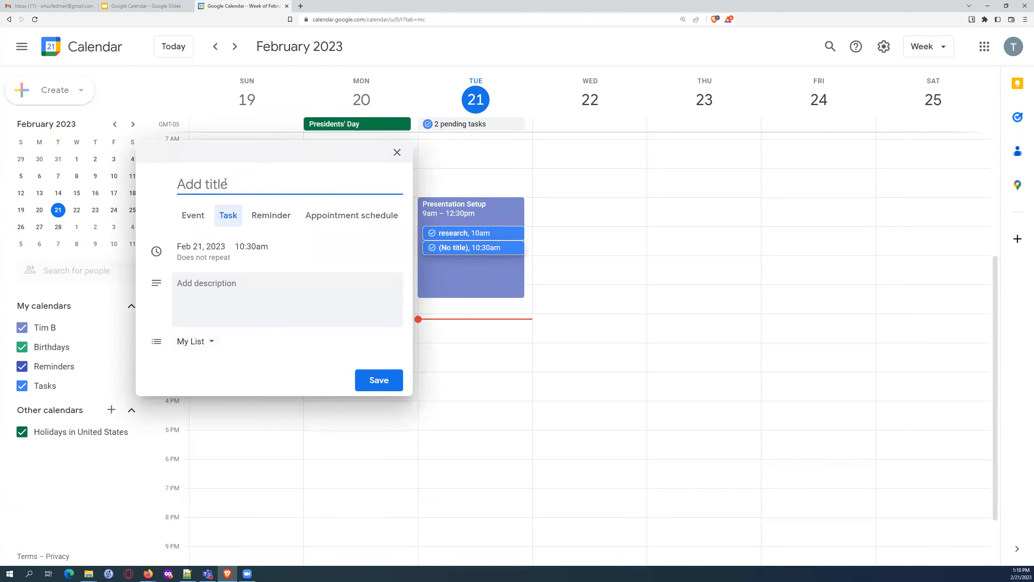
pyautogui.write('typing up the slides')
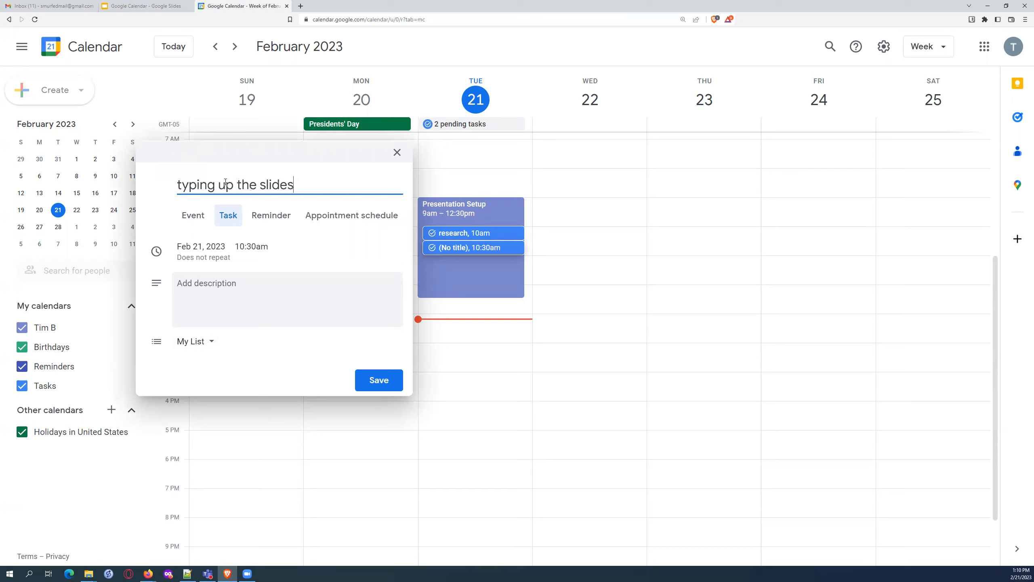
pyautogui.click(243, 285)
pyautogui.write('slides')
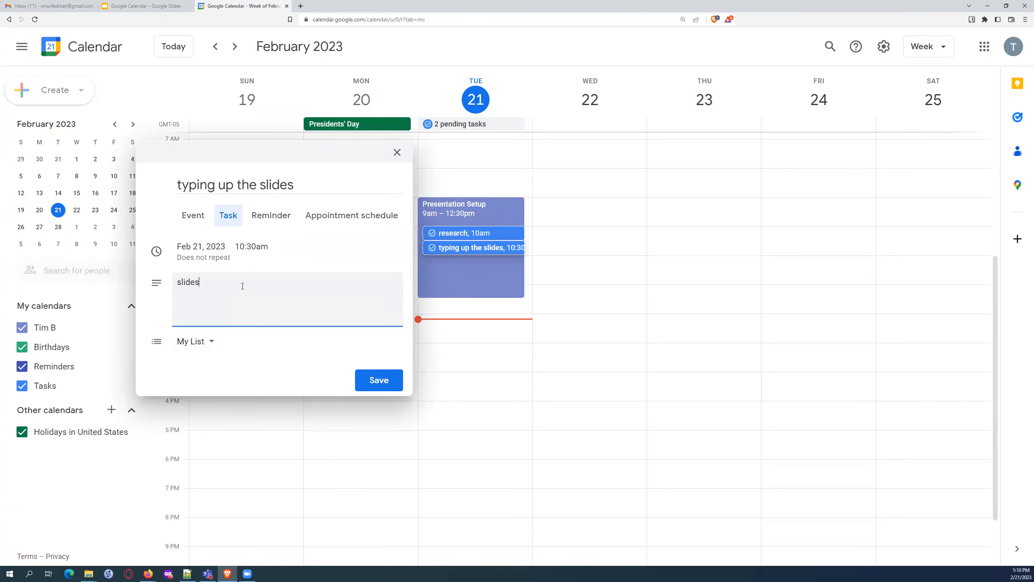
pyautogui.click(371, 382)
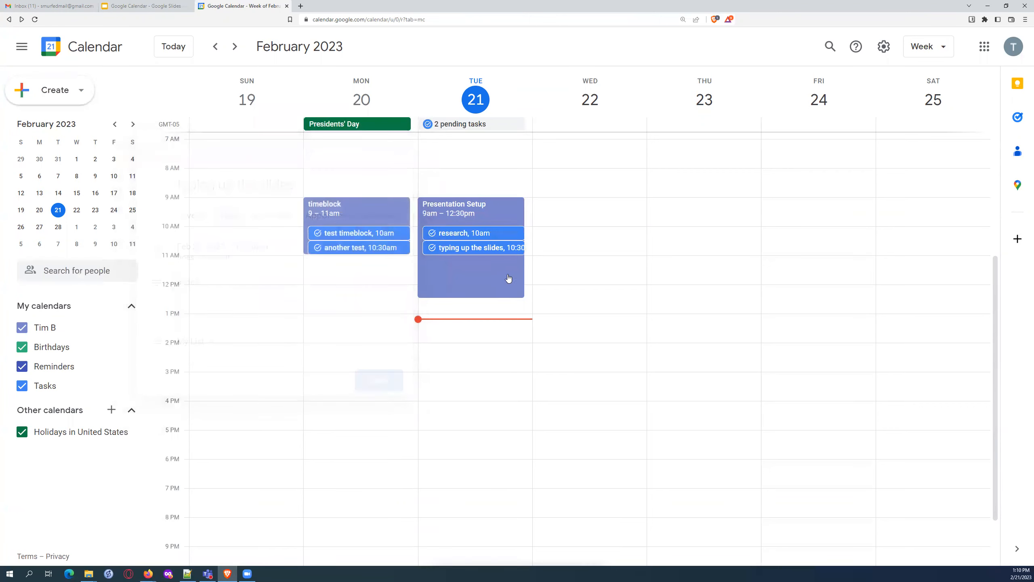
# Step: Add a task titled "viewing the slides" on Tuesday, February 21 at 11:00am
pyautogui.click(525, 264)
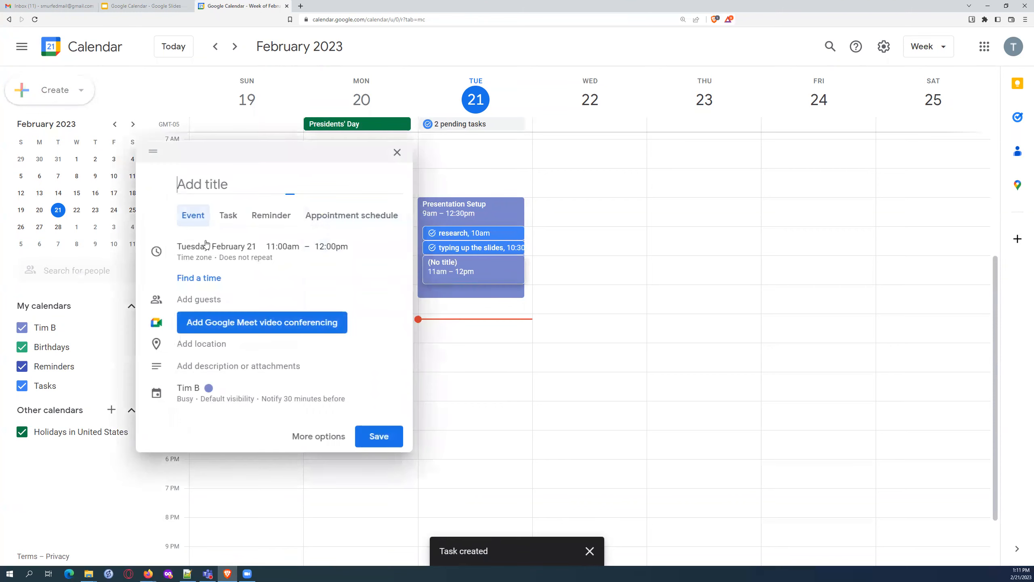
pyautogui.click(224, 215)
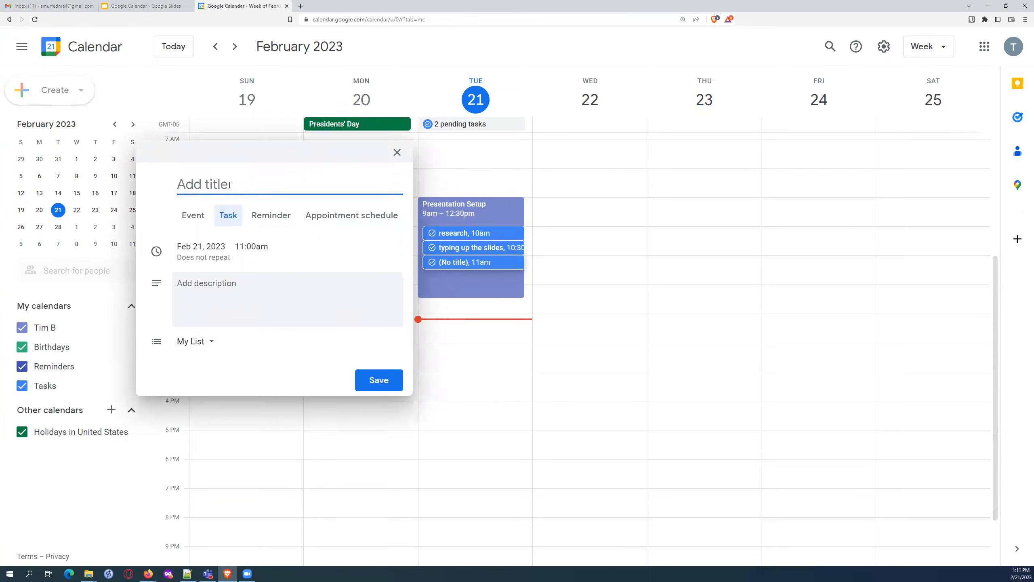
pyautogui.write('viewing the')
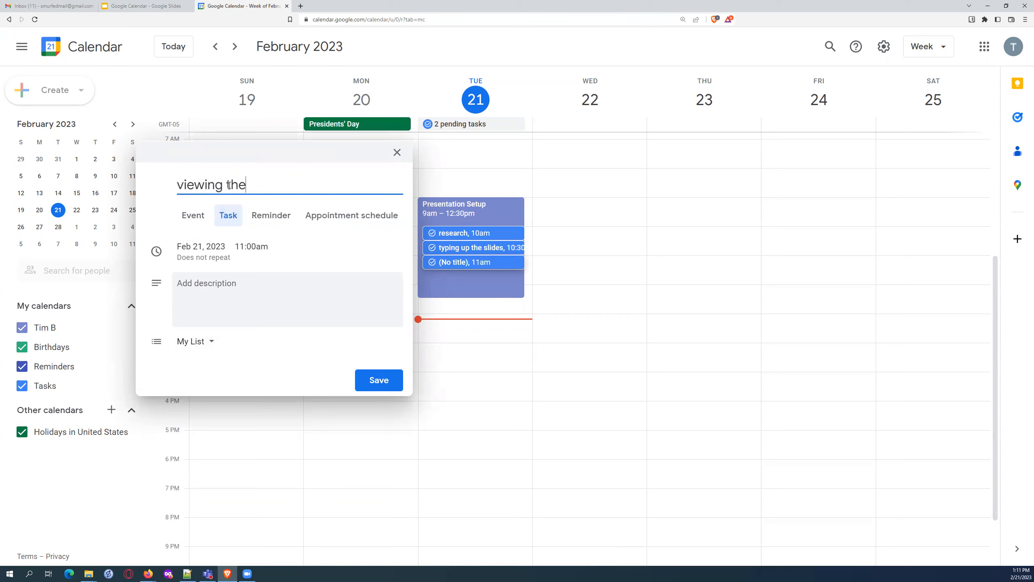
pyautogui.write(' slides')
pyautogui.click(396, 373)
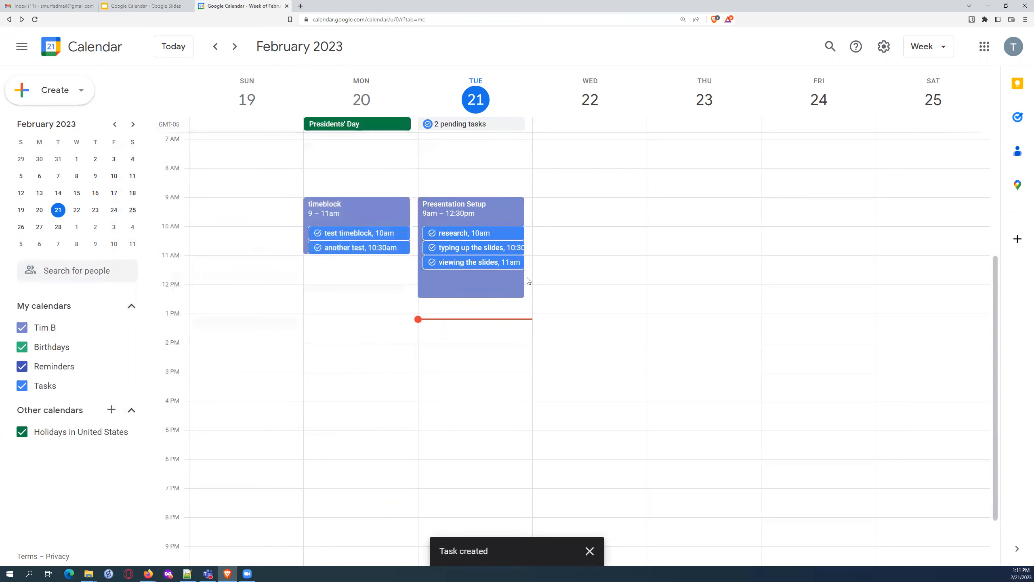
# Step: Add an event titled "editing the slides" on Tuesday from 11:30am to 12:30pm
pyautogui.click(527, 281)
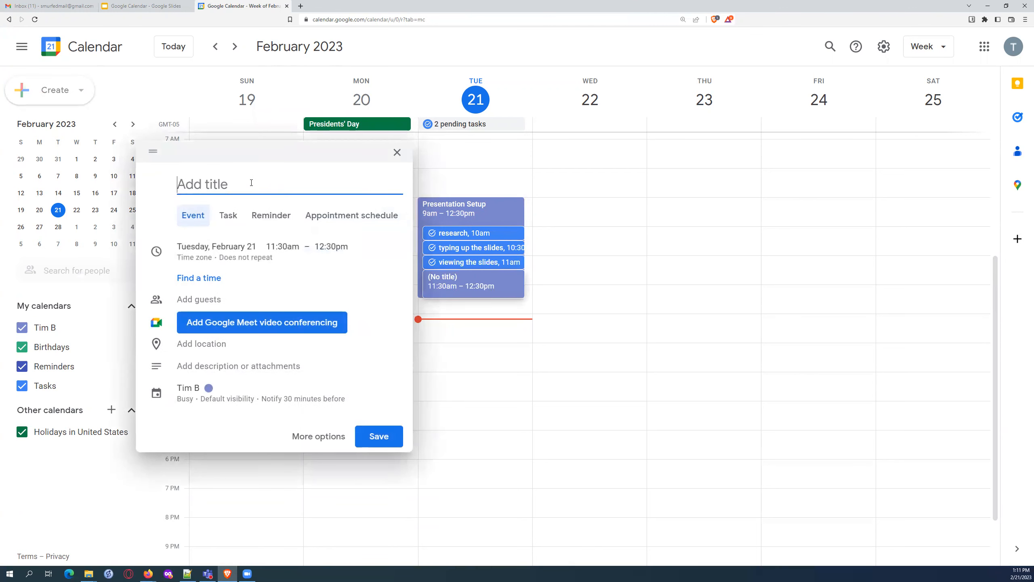
pyautogui.write('editing the slides')
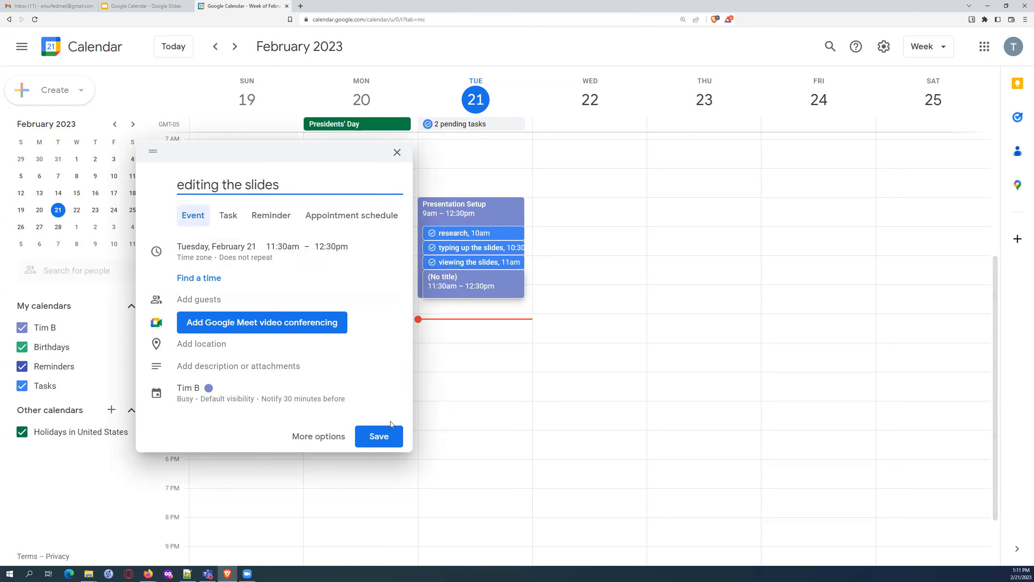
pyautogui.click(387, 436)
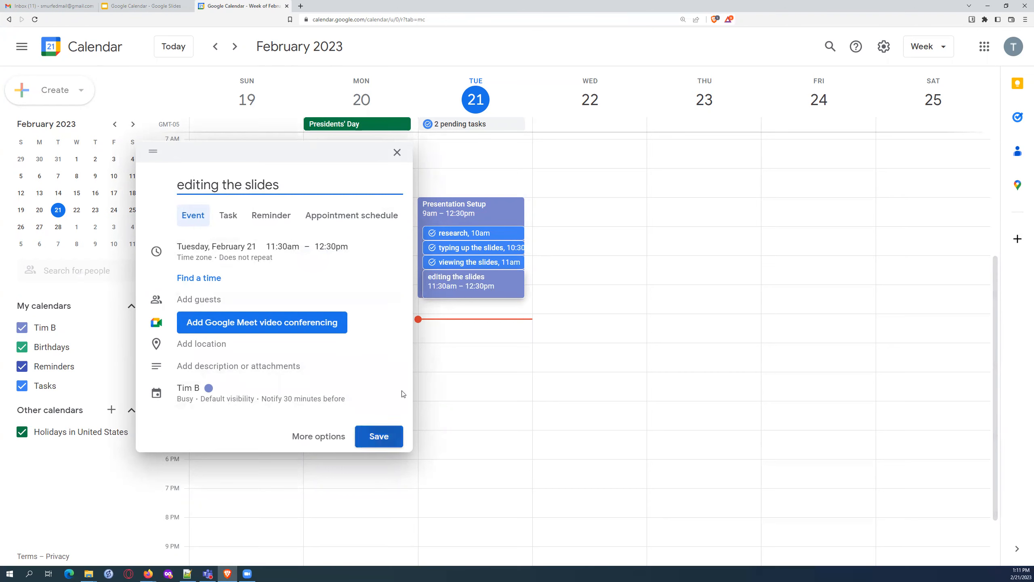
# Step: Delete the "editing the slides" event from Tuesday
pyautogui.click(490, 283)
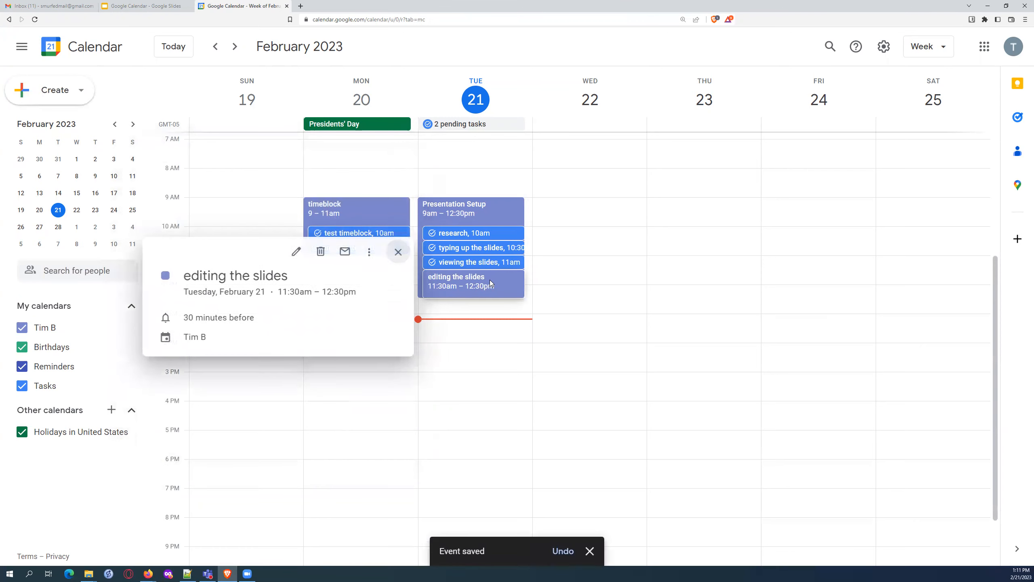
pyautogui.click(295, 251)
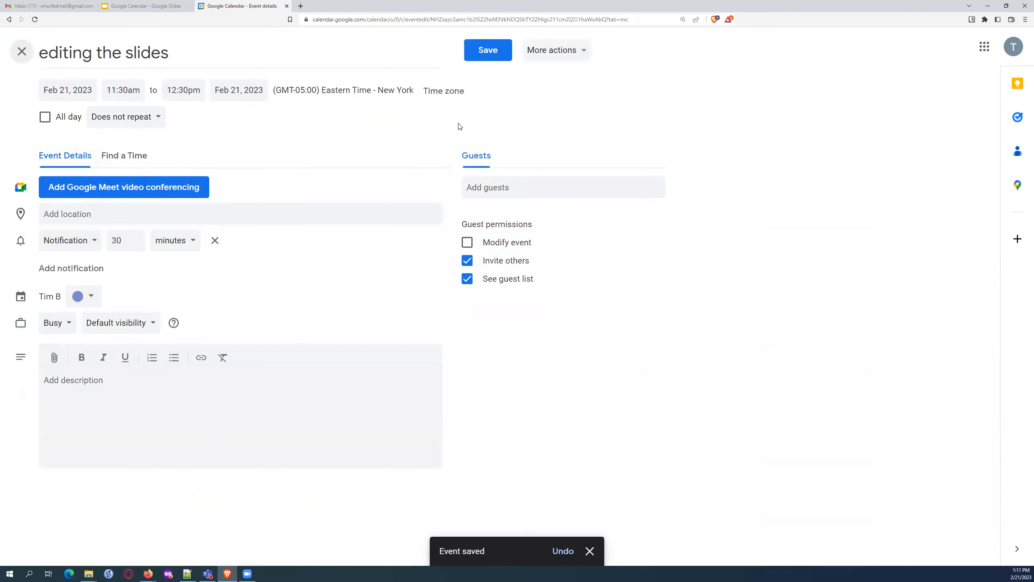
pyautogui.click(569, 50)
pyautogui.click(558, 109)
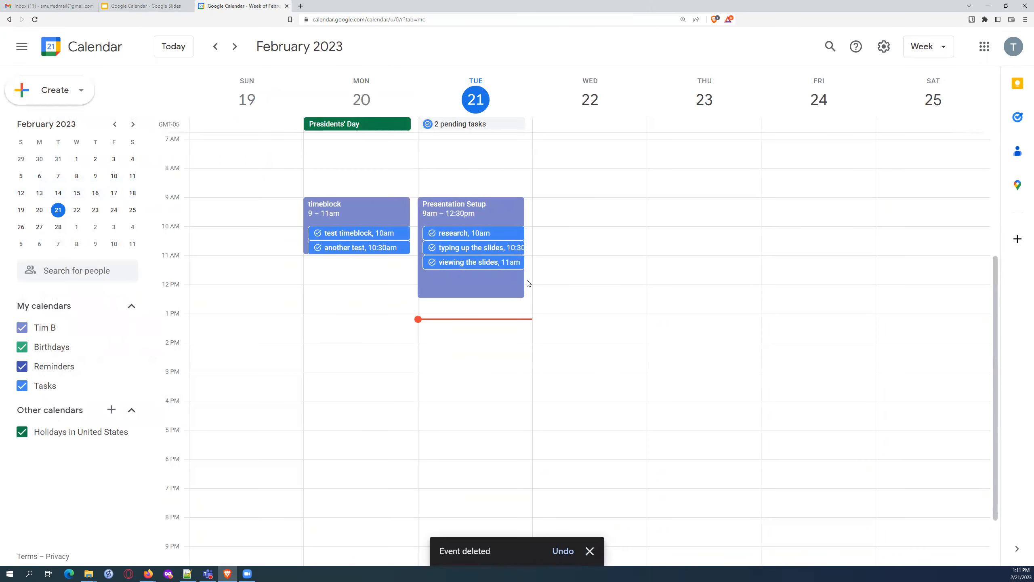
# Step: Add a task titled "edit" on Tuesday, February 21 at 11:30am
pyautogui.click(501, 287)
pyautogui.click(230, 217)
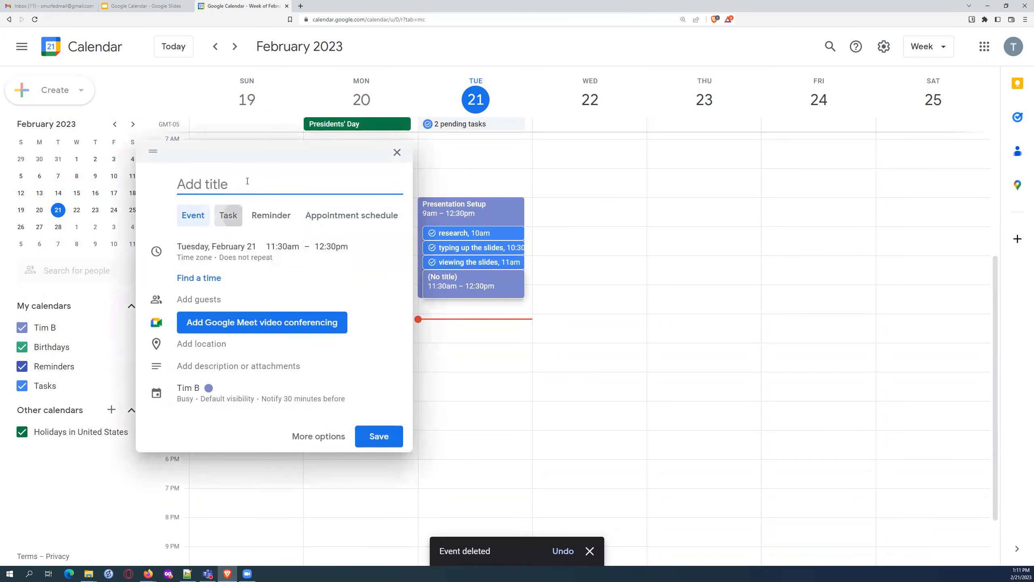
pyautogui.write('edit')
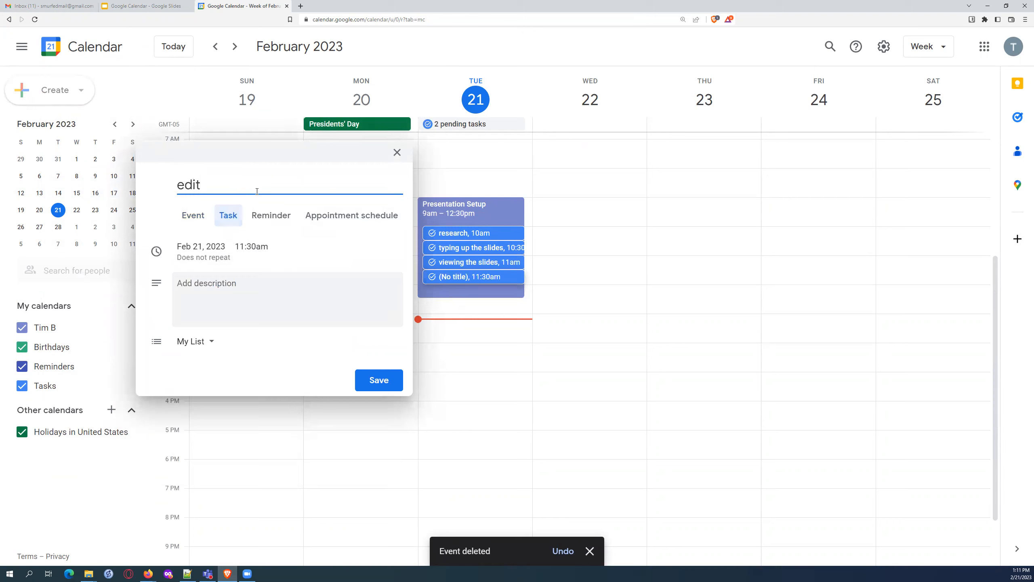
pyautogui.click(375, 390)
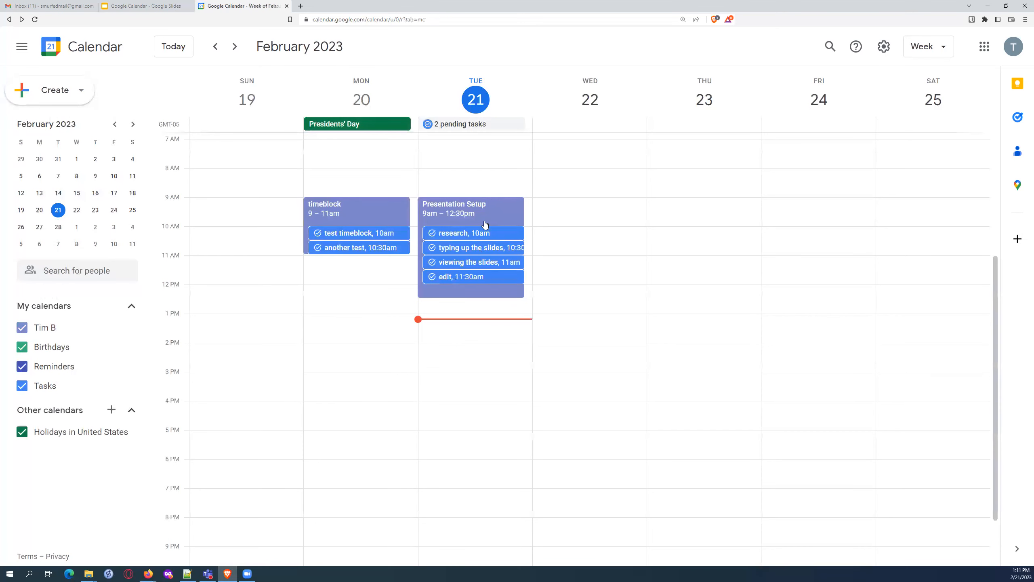
# Step: Review the details of Tuesday's "research", "typing up the slides" and "edit" tasks, and close the details
pyautogui.click(468, 239)
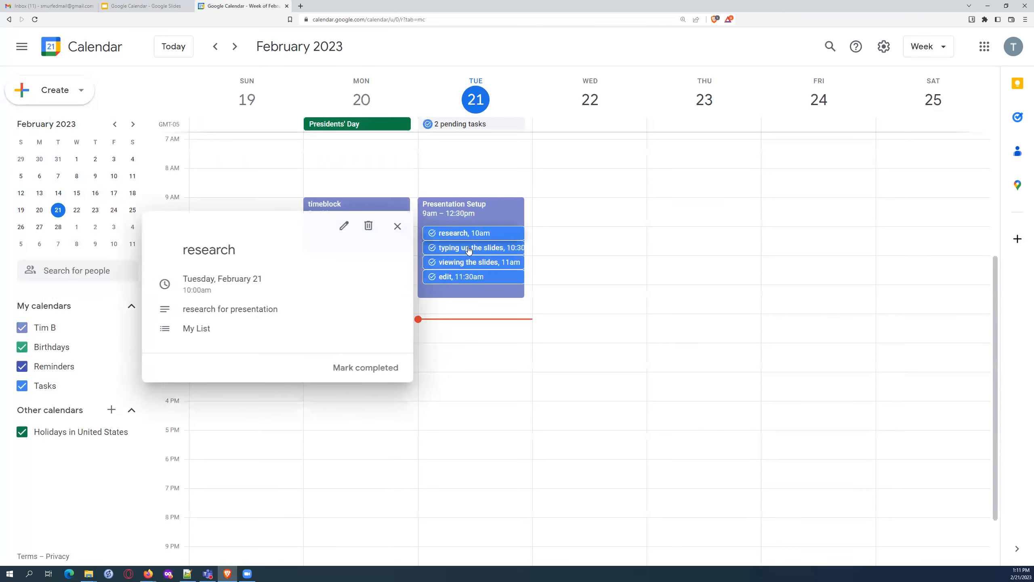
pyautogui.click(468, 248)
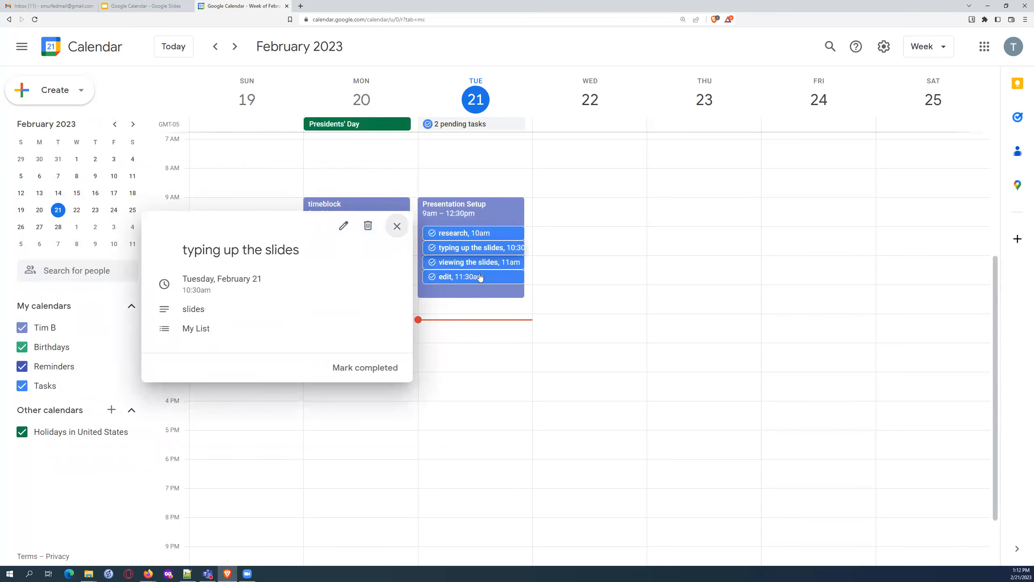
pyautogui.click(464, 277)
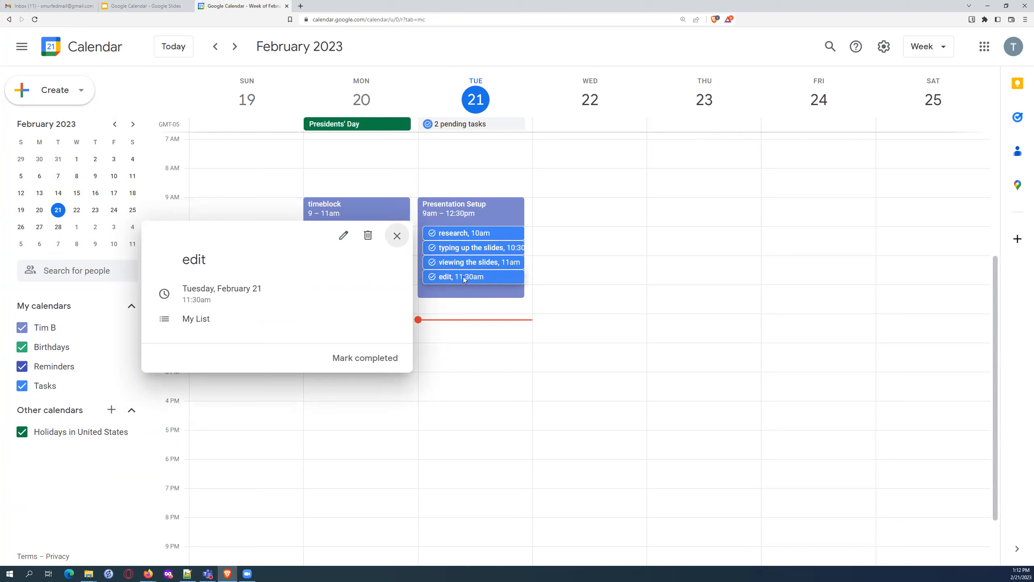
pyautogui.click(397, 235)
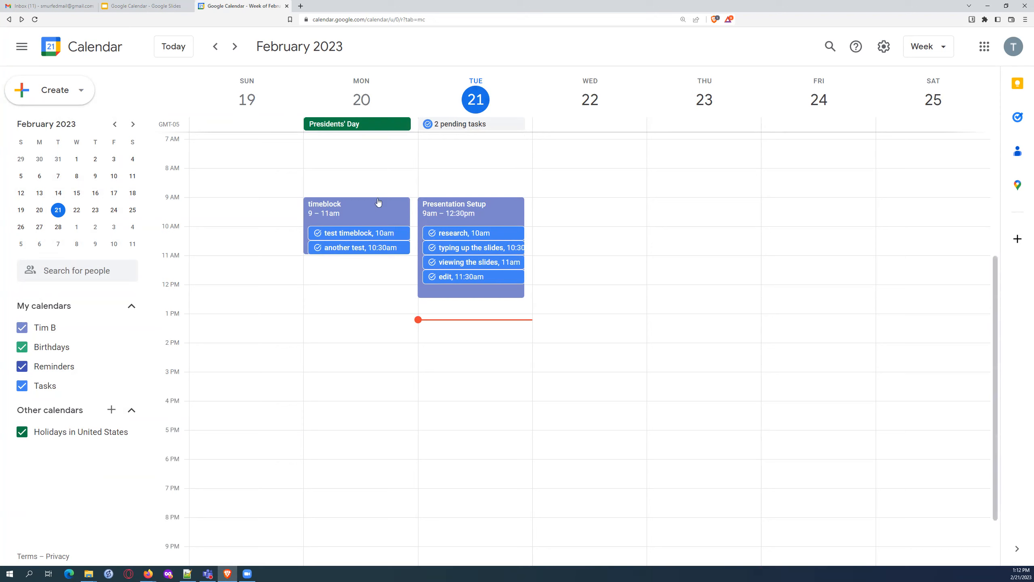
# Step: Mark Monday's "test timeblock" and "another test" tasks as completed and close the task details
pyautogui.click(353, 236)
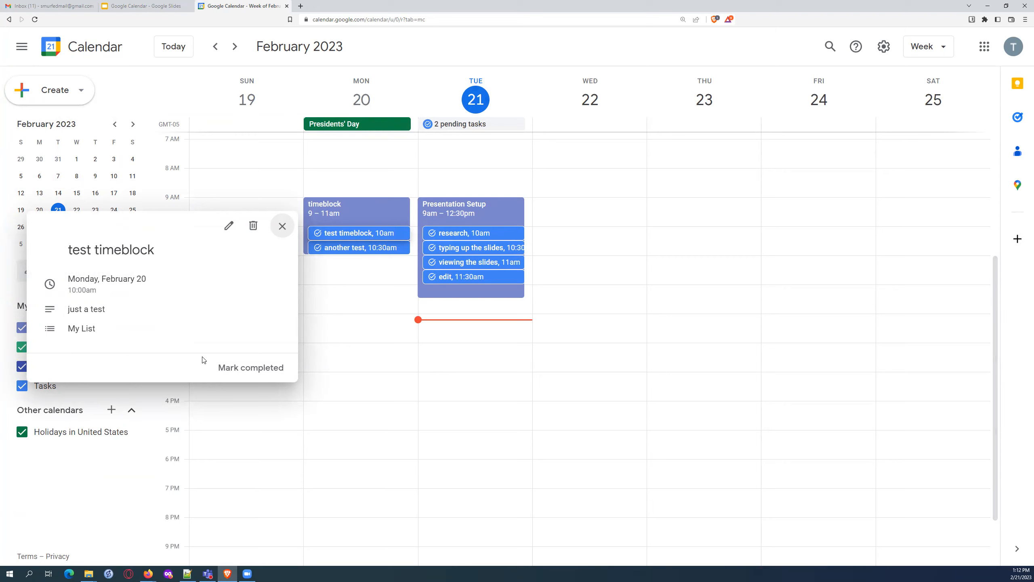
pyautogui.click(252, 372)
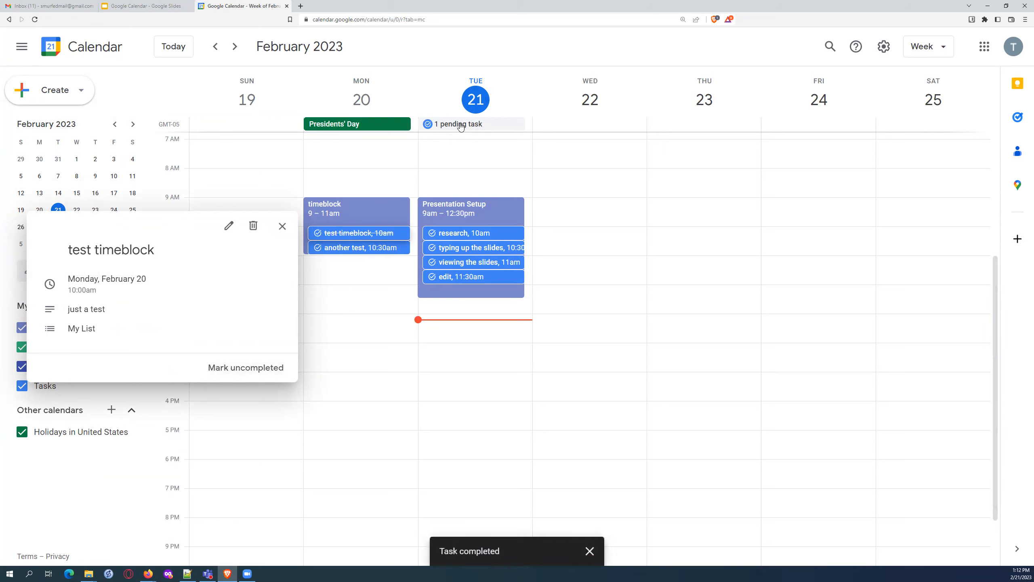
pyautogui.click(362, 248)
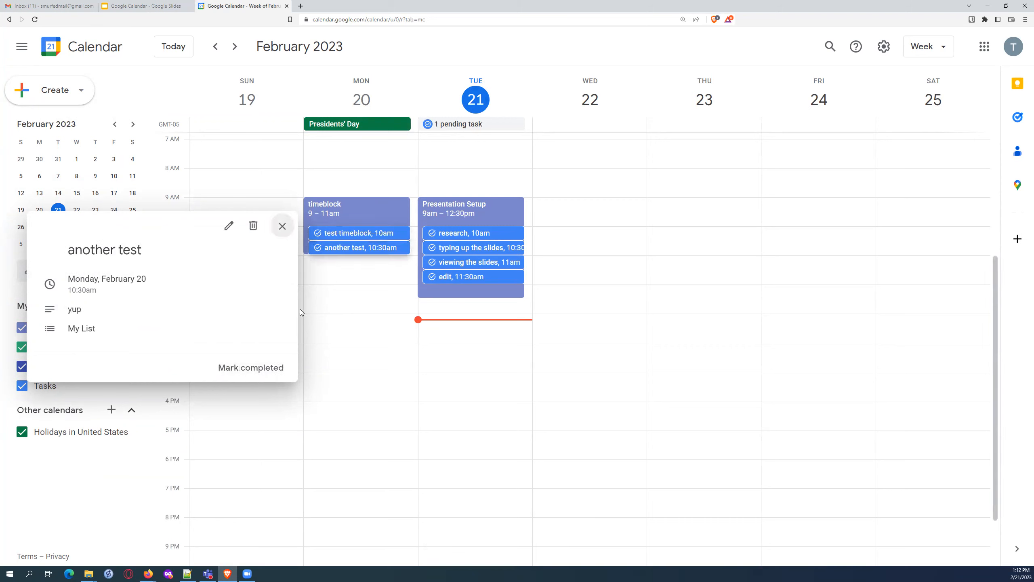
pyautogui.click(252, 372)
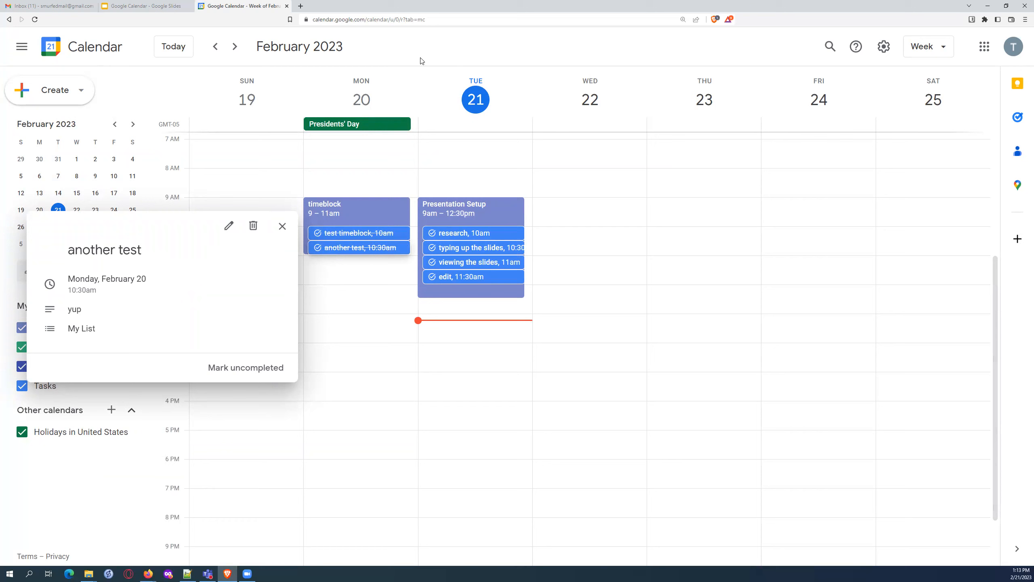
pyautogui.click(429, 132)
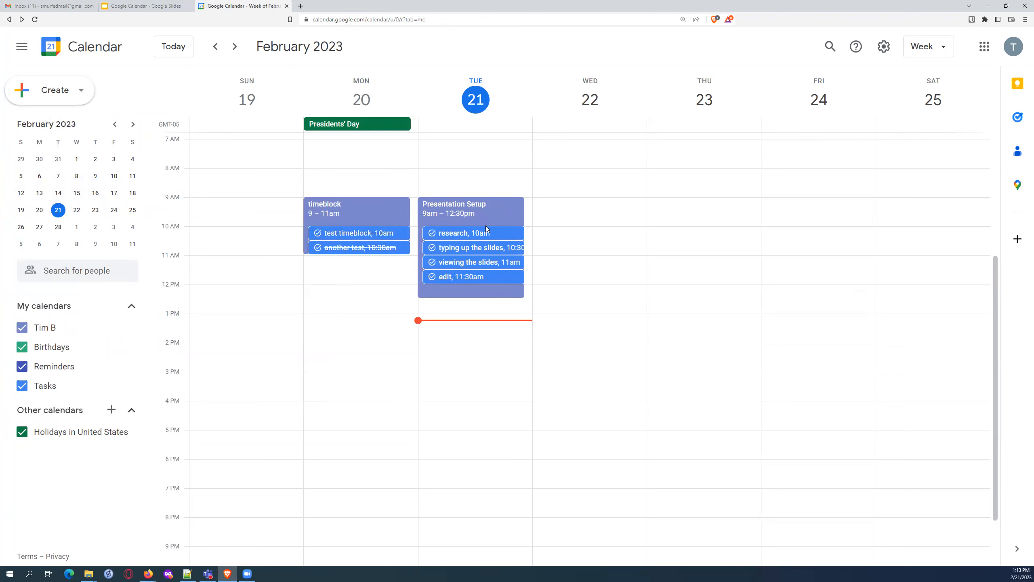
# Step: Switch to the Google Slides presentation and go to slide 7, following the Time Blocking slide
pyautogui.click(154, 11)
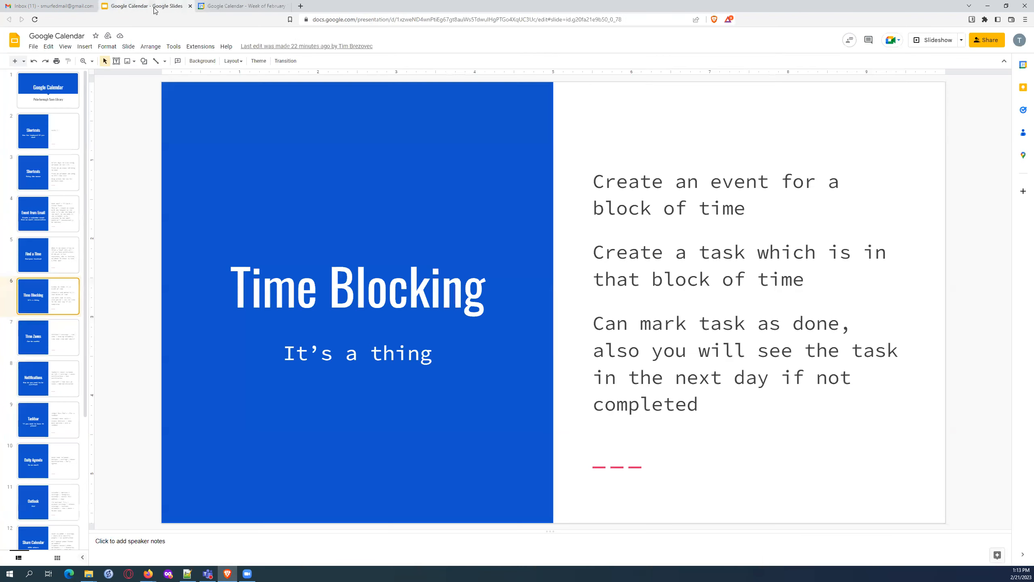
pyautogui.click(67, 342)
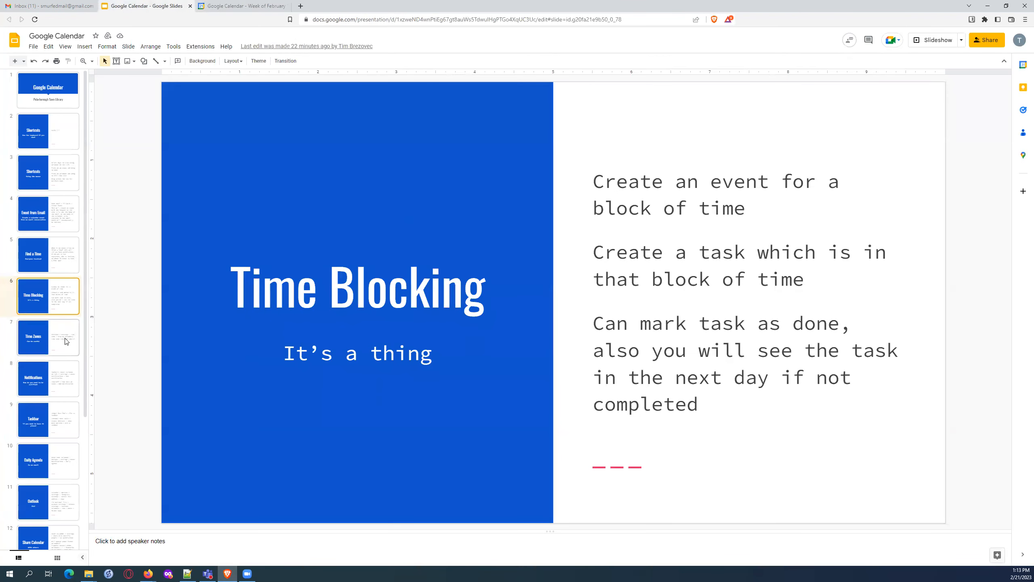
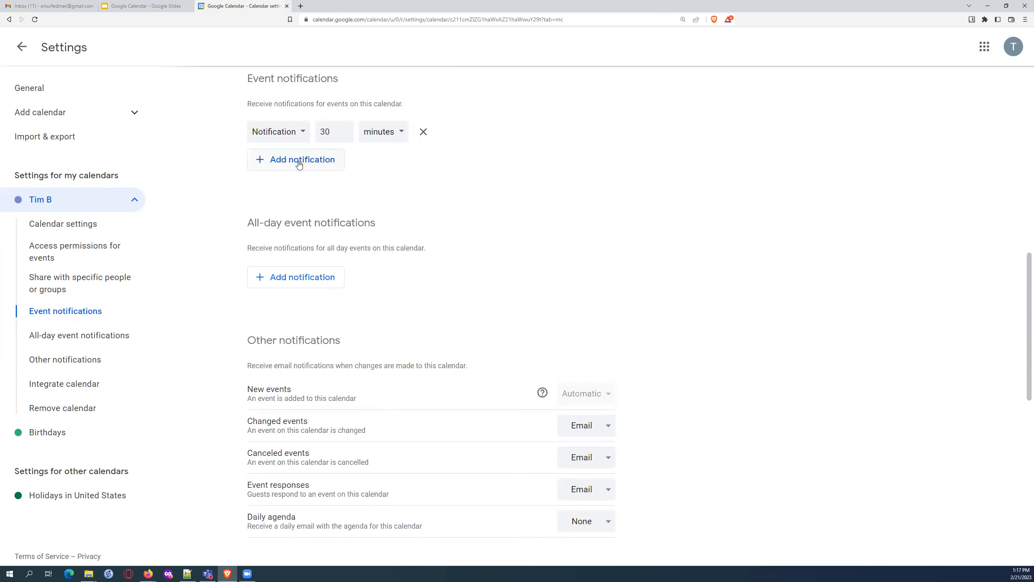
# Step: Add a second default event notification for the personal calendar and set it to 0 minutes
pyautogui.click(299, 162)
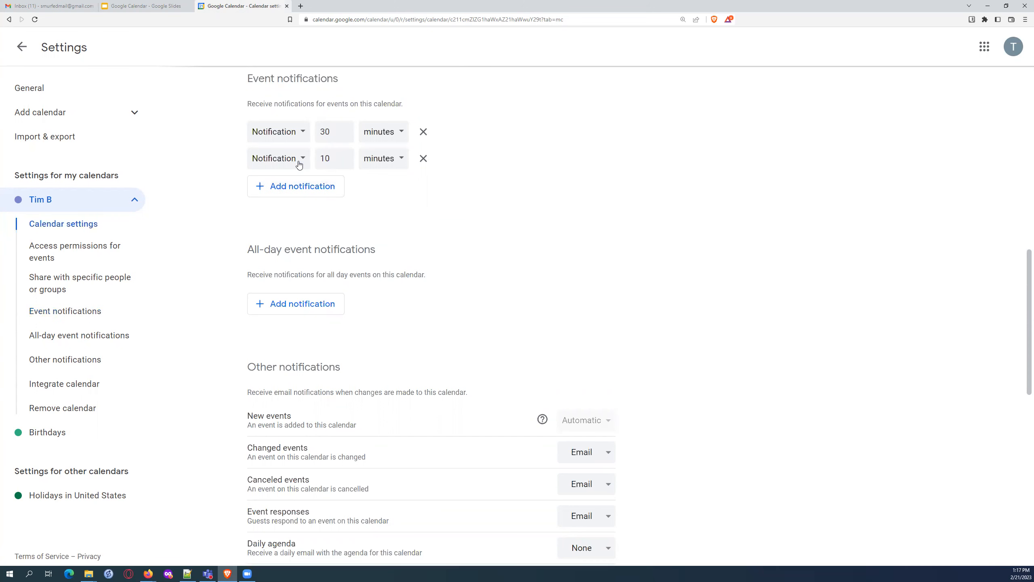
pyautogui.click(345, 163)
pyautogui.click(344, 163)
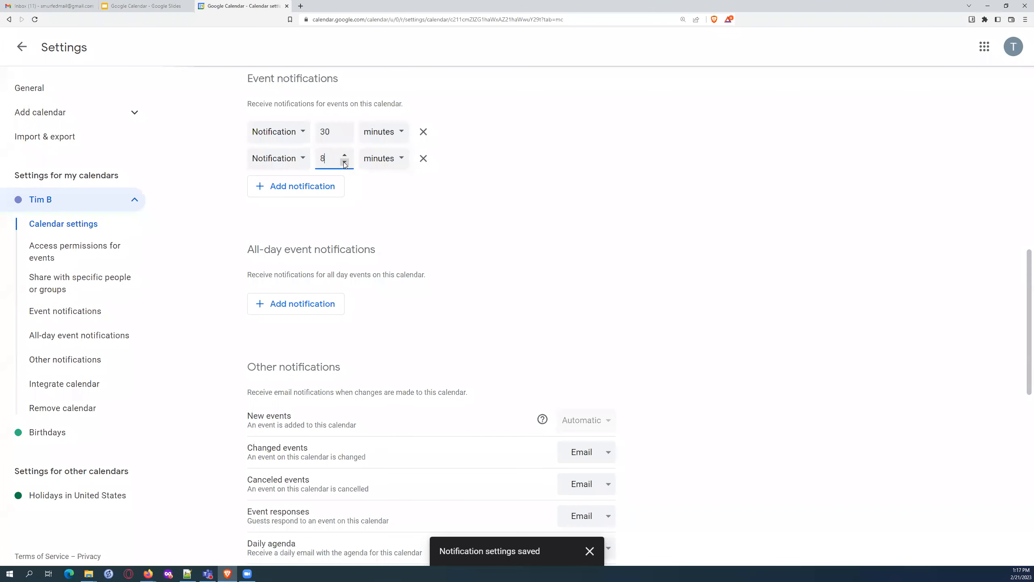
pyautogui.click(344, 163)
pyautogui.click(344, 163)
pyautogui.click(345, 163)
pyautogui.click(460, 175)
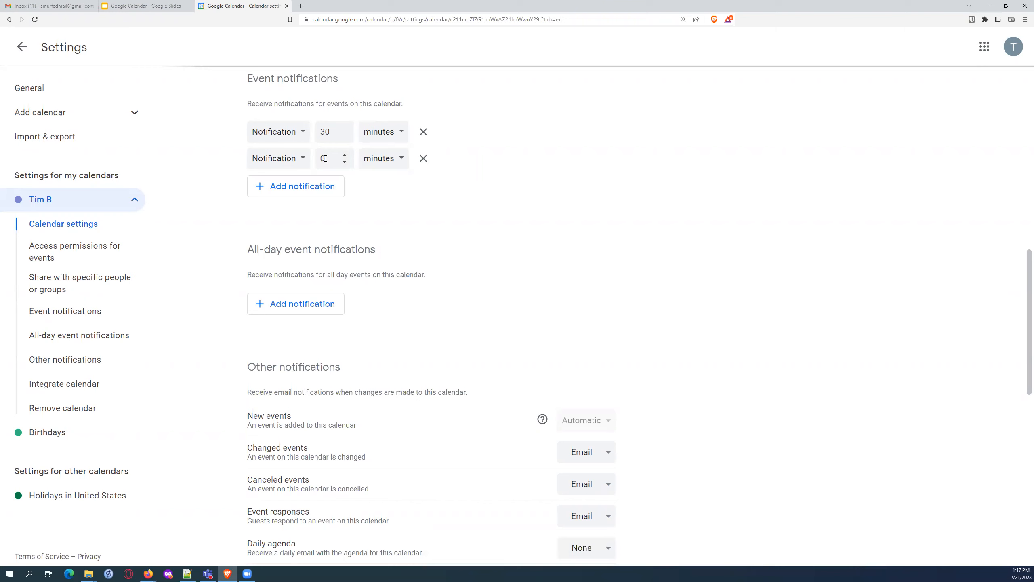
# Step: Change the 0-minute default event notification to Email, and remove it
pyautogui.click(296, 161)
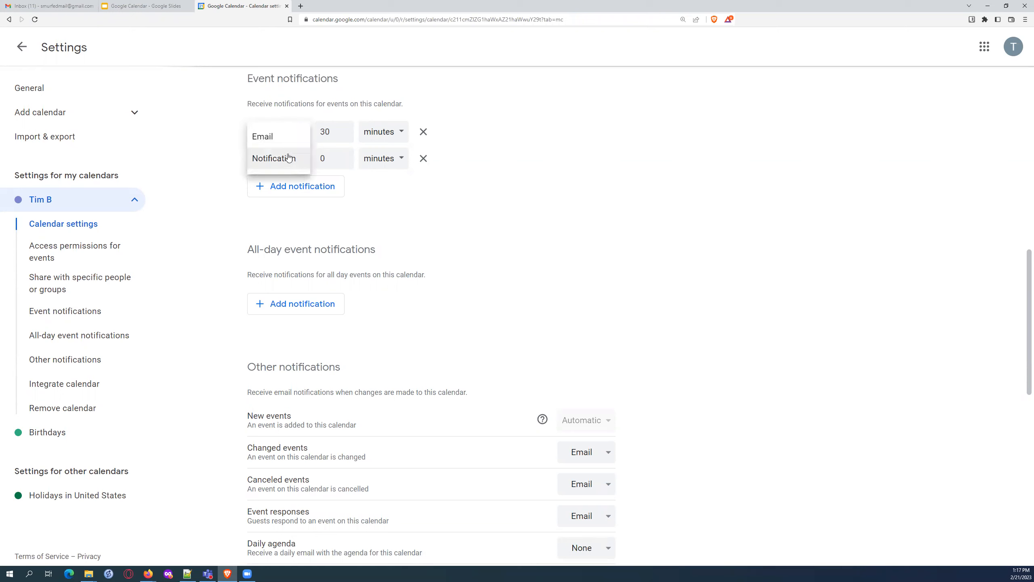
pyautogui.click(272, 138)
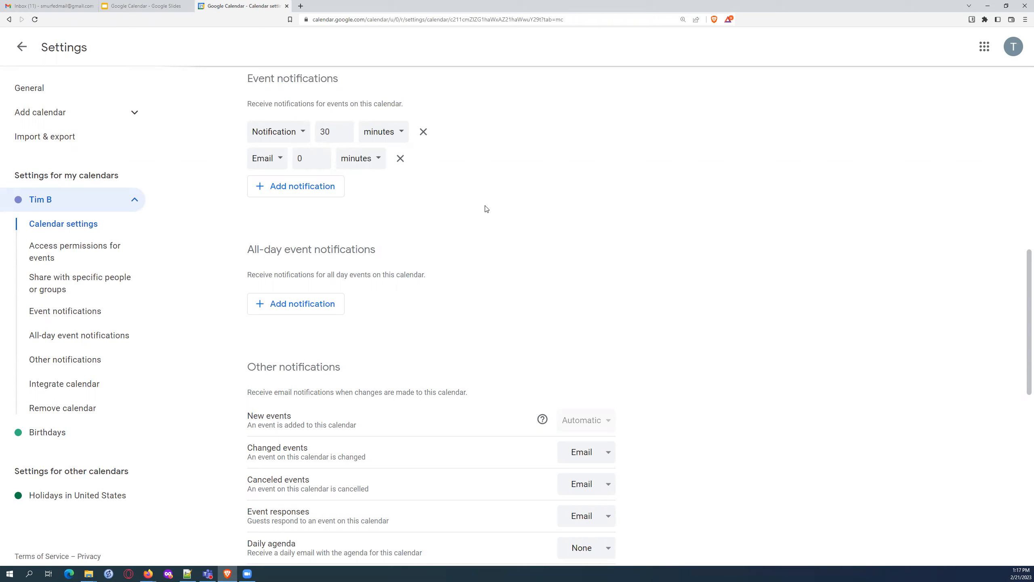
pyautogui.click(400, 159)
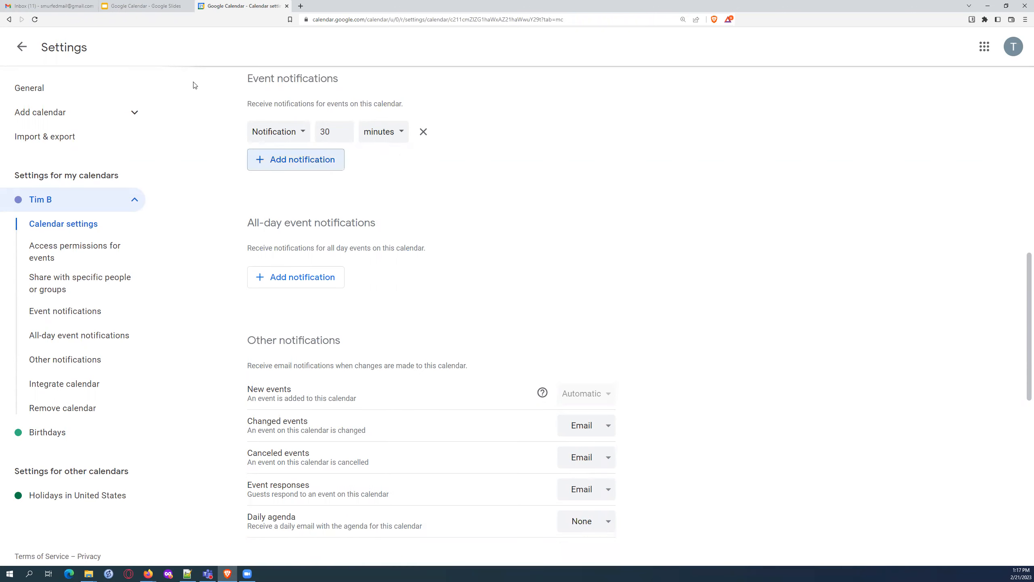
# Step: Return to the week view, open Monday's "timeblock" event for editing and add three more notifications to it
pyautogui.click(22, 47)
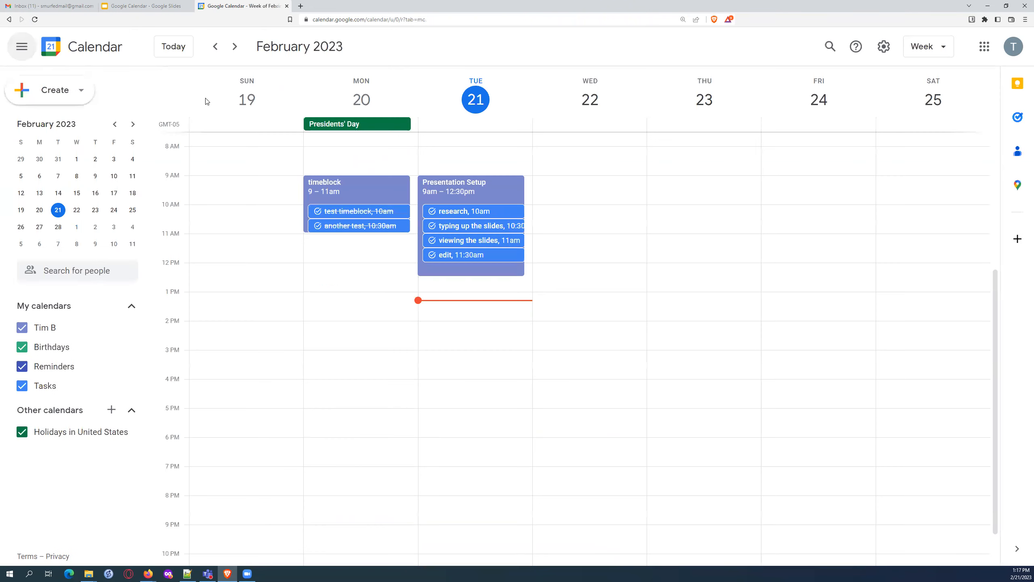
pyautogui.click(369, 187)
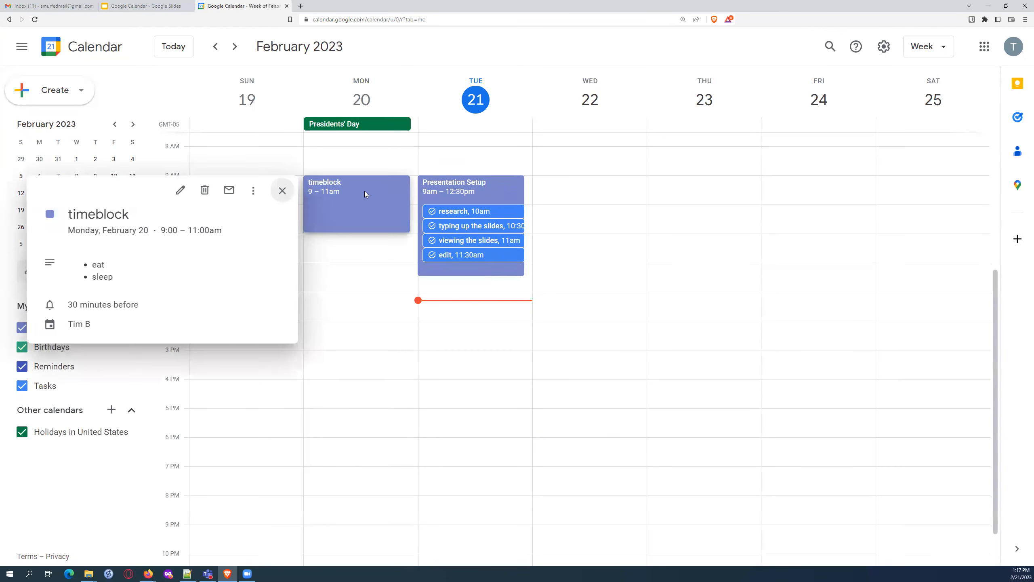
pyautogui.click(180, 191)
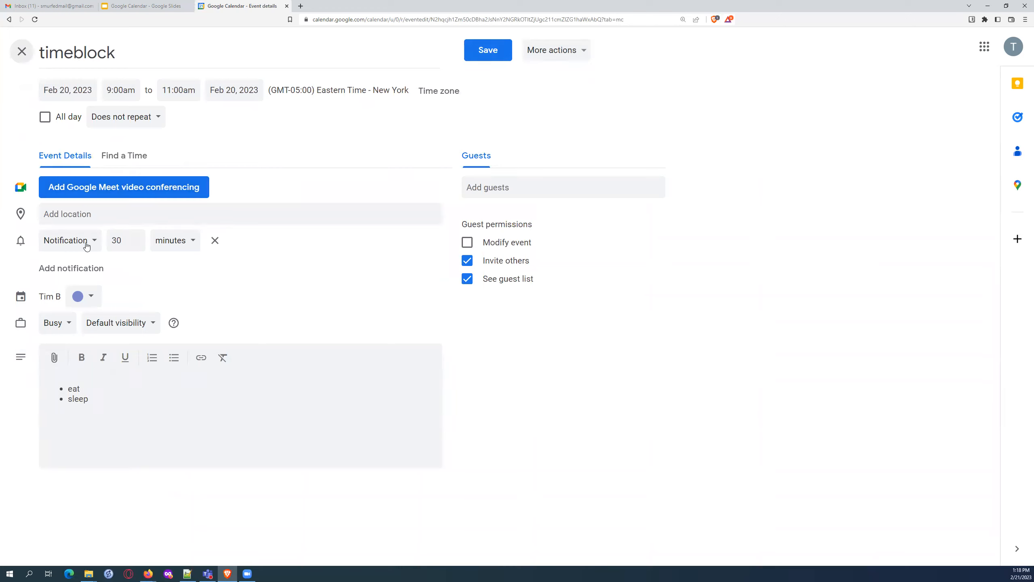
pyautogui.click(92, 271)
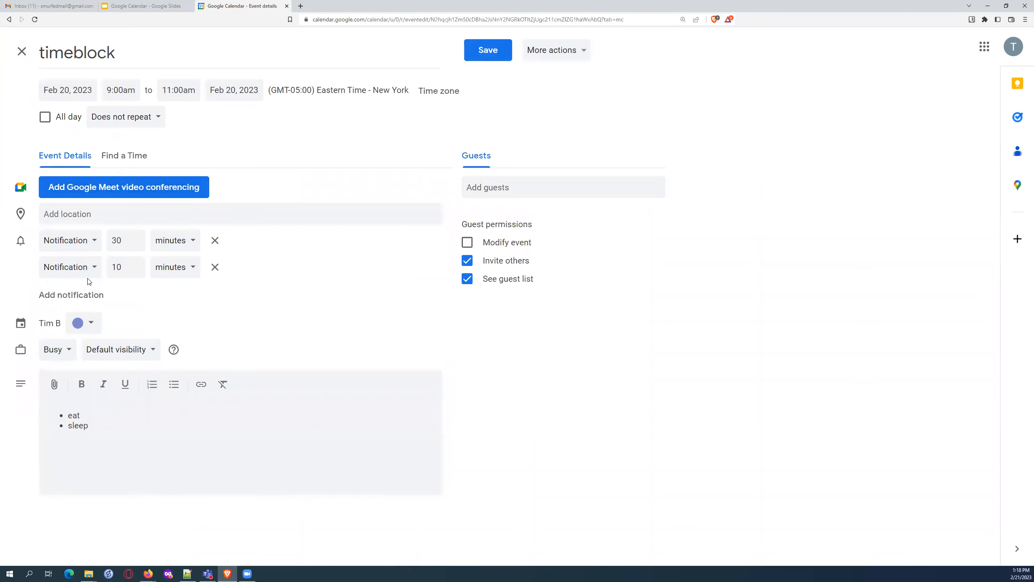
pyautogui.click(84, 299)
pyautogui.click(83, 323)
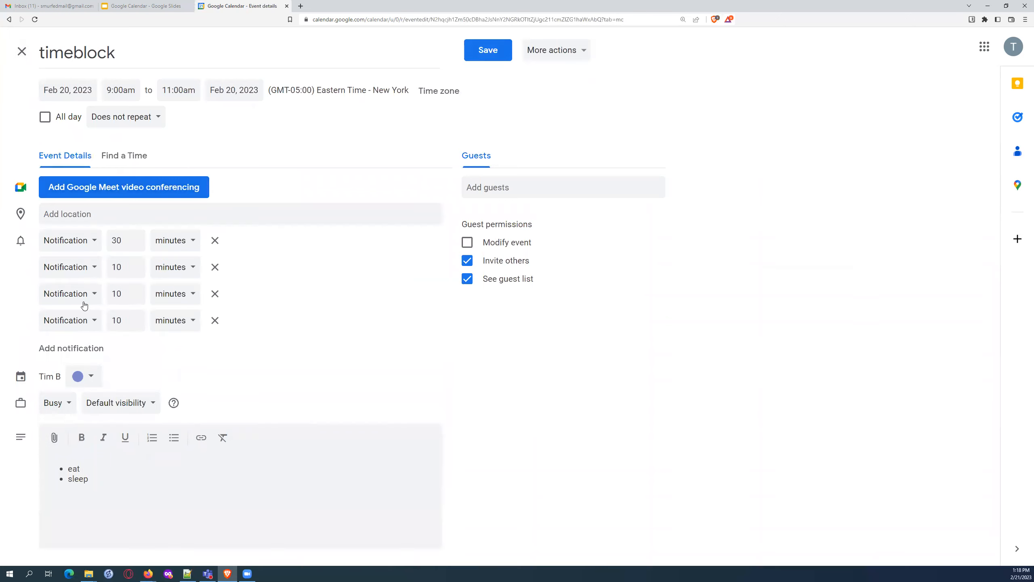
# Step: Change the event's second notification to Email and set the third notification to 60 minutes
pyautogui.click(88, 277)
pyautogui.click(65, 246)
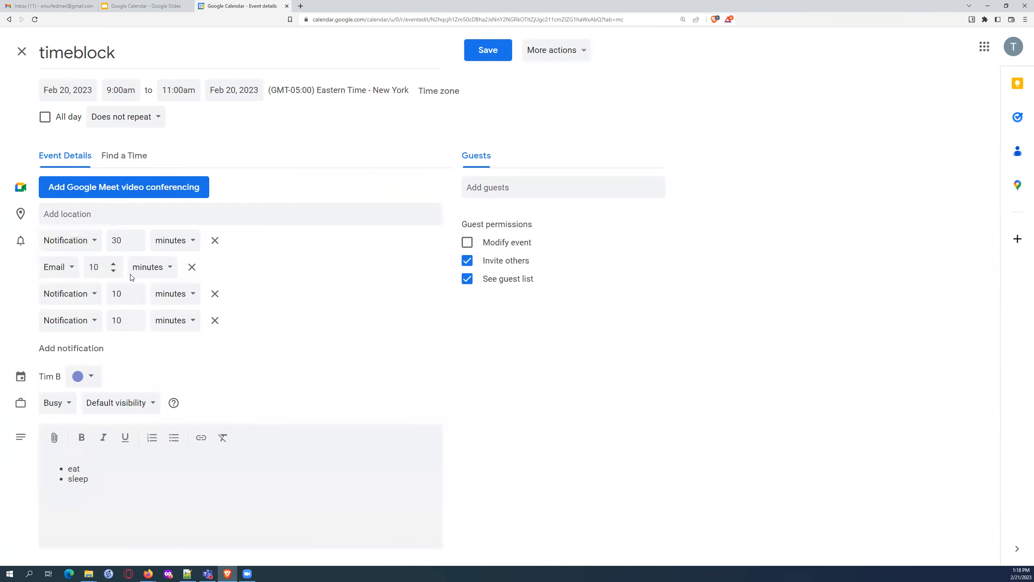
pyautogui.click(95, 296)
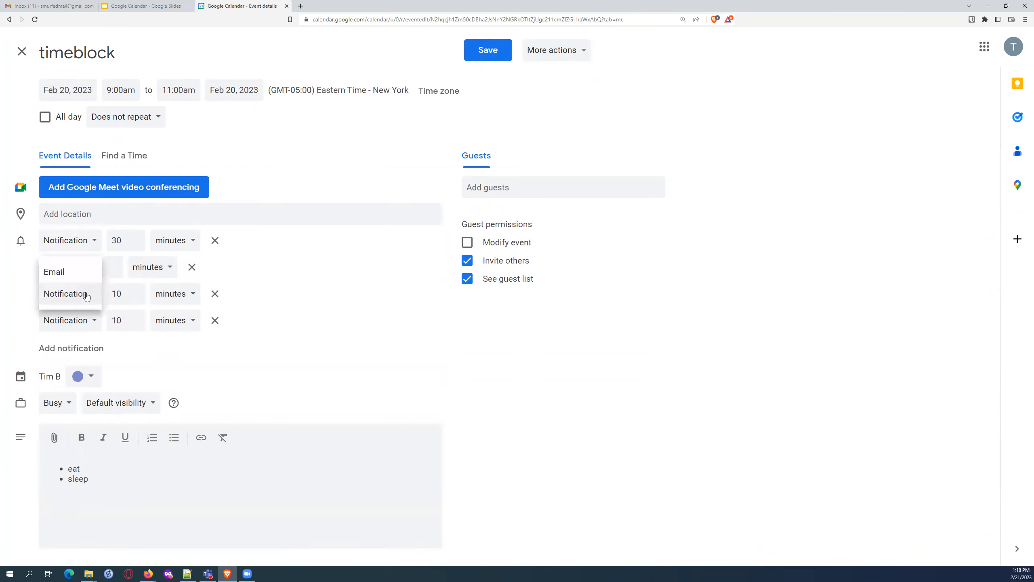
pyautogui.click(97, 295)
pyautogui.doubleClick(119, 296)
pyautogui.write('60')
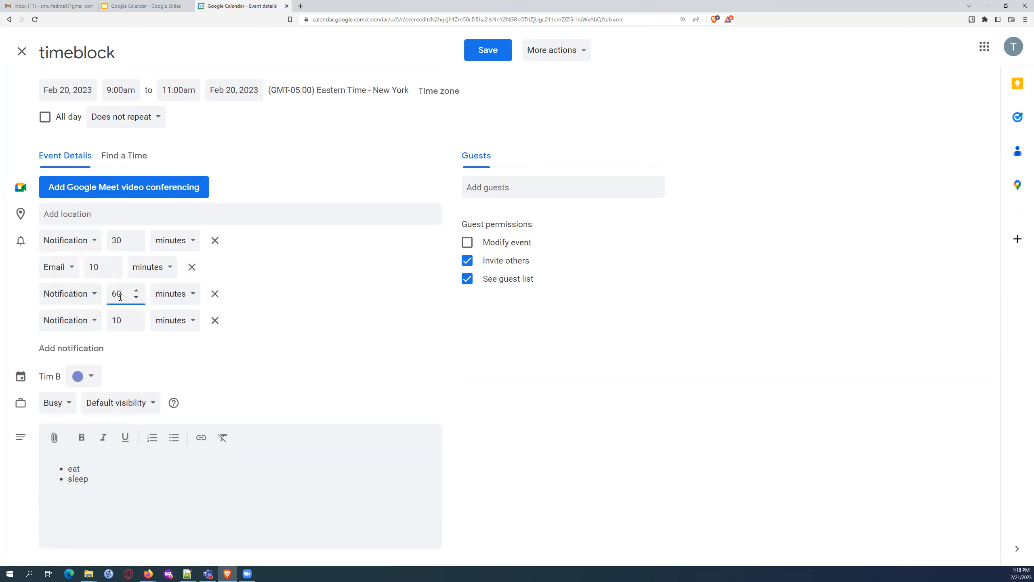
# Step: Set the event's fourth notification to 1 day before and save the "timeblock" event
pyautogui.click(95, 325)
pyautogui.click(166, 322)
pyautogui.click(171, 334)
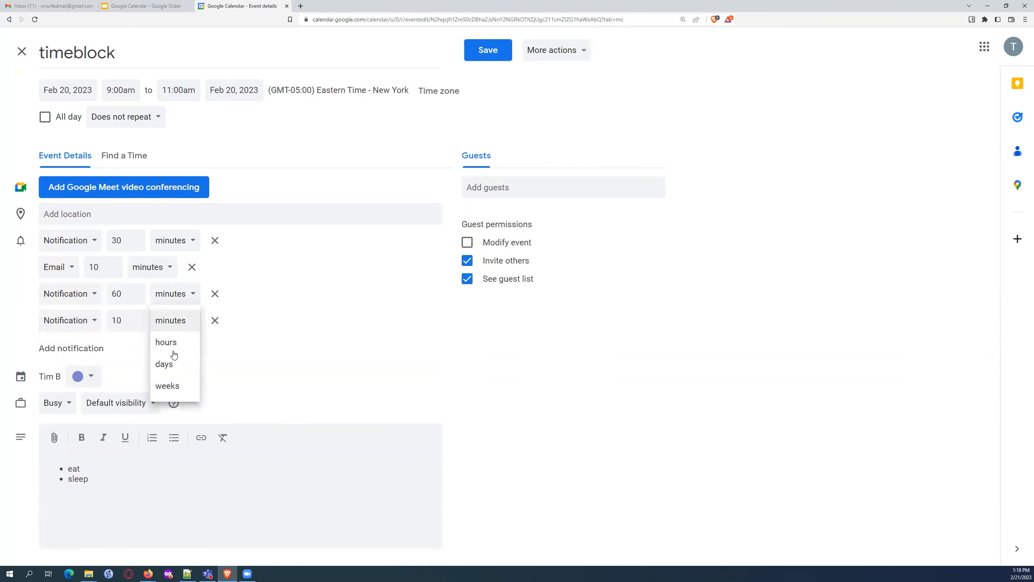
pyautogui.click(170, 344)
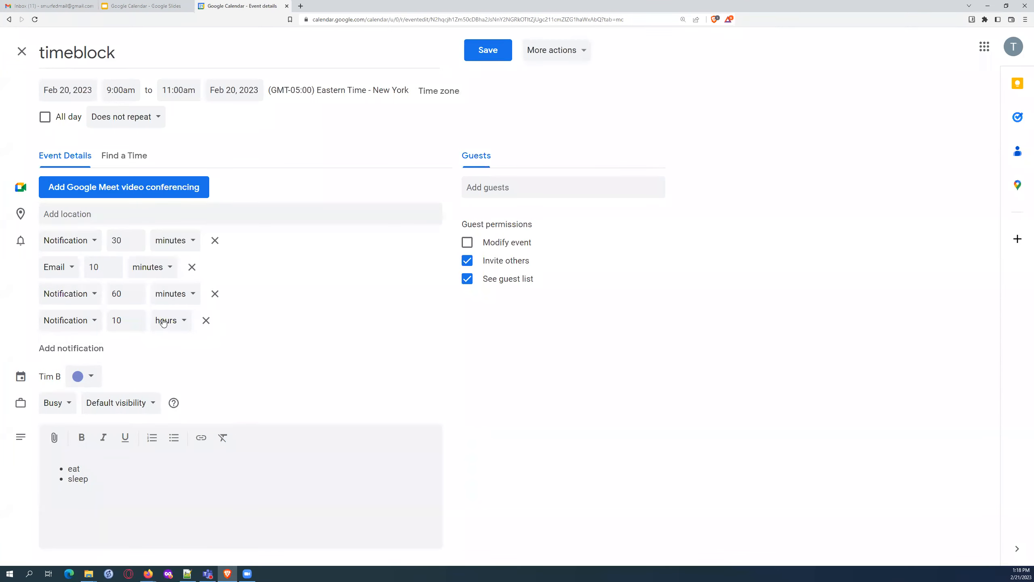
pyautogui.click(171, 326)
pyautogui.click(175, 349)
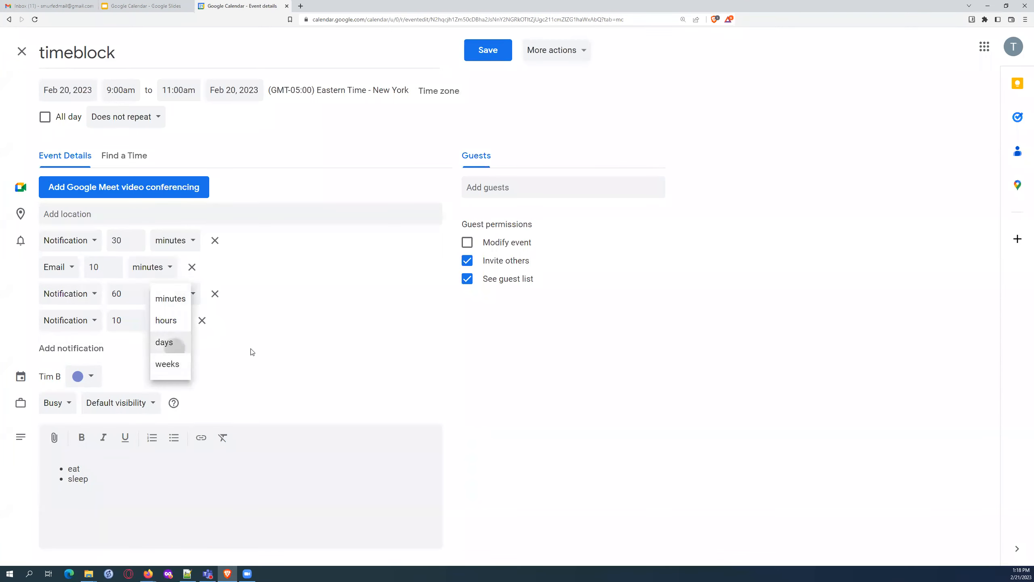
pyautogui.doubleClick(110, 322)
pyautogui.write('1')
pyautogui.click(278, 342)
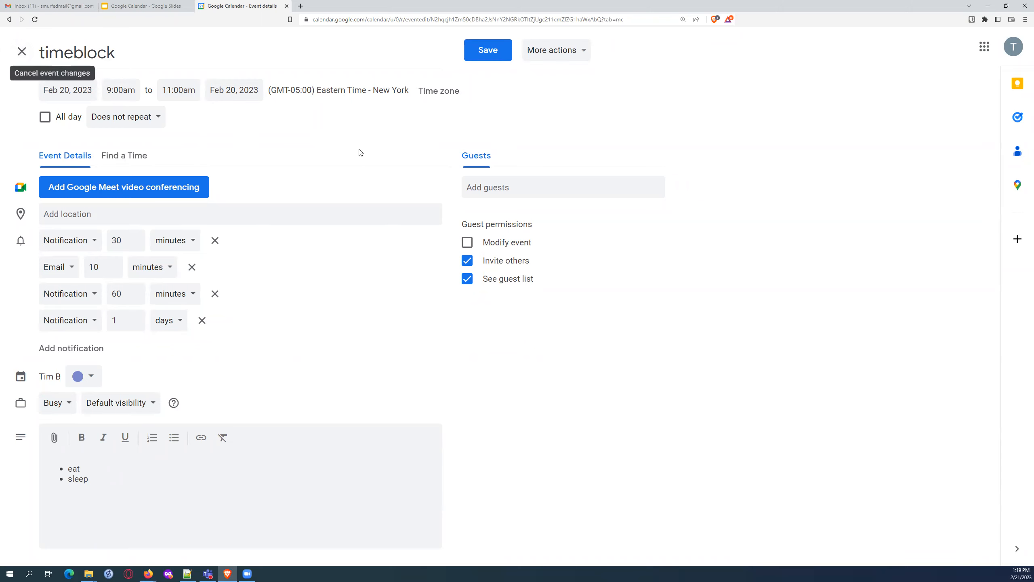
pyautogui.click(485, 50)
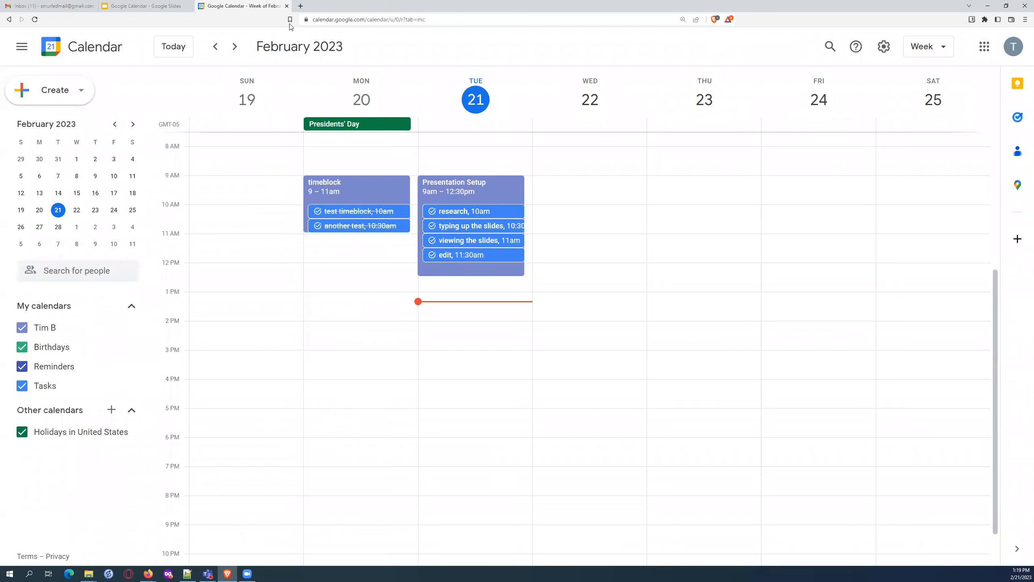
# Step: Switch to the Google Slides presentation and view the Taskbar slide and the Daily Agenda slide
pyautogui.click(172, 6)
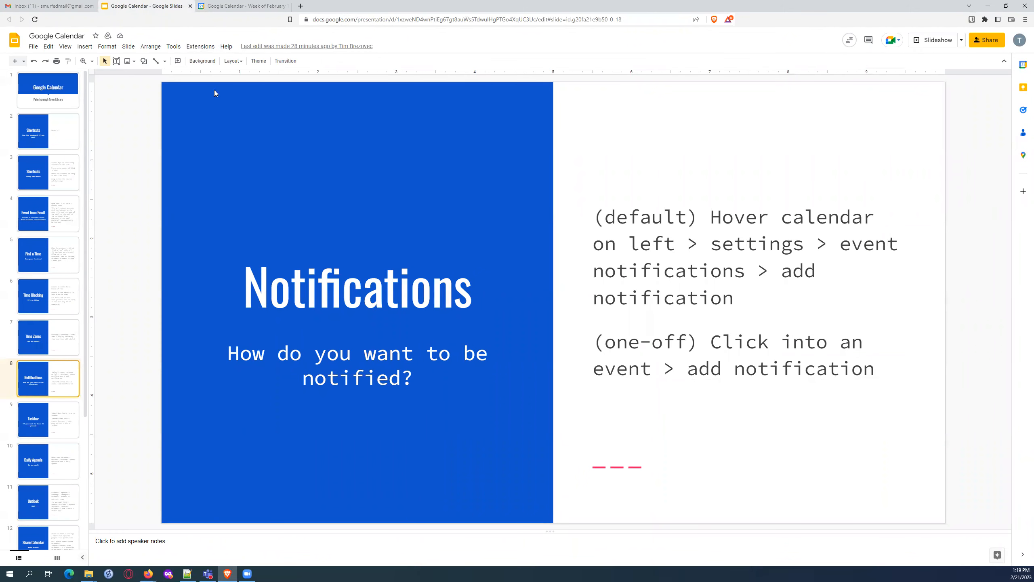
pyautogui.click(60, 424)
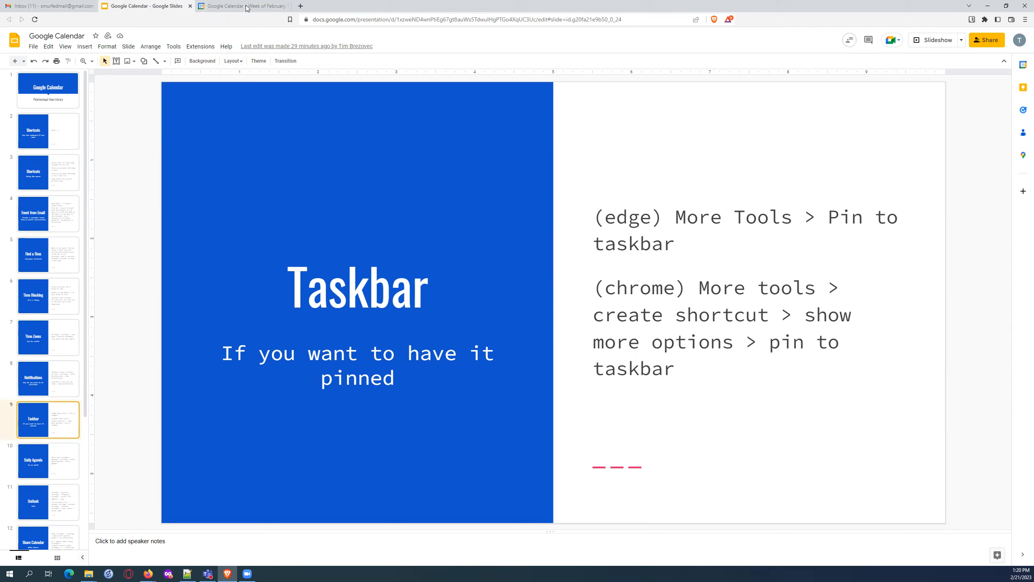
pyautogui.click(204, 7)
pyautogui.click(168, 8)
pyautogui.click(56, 460)
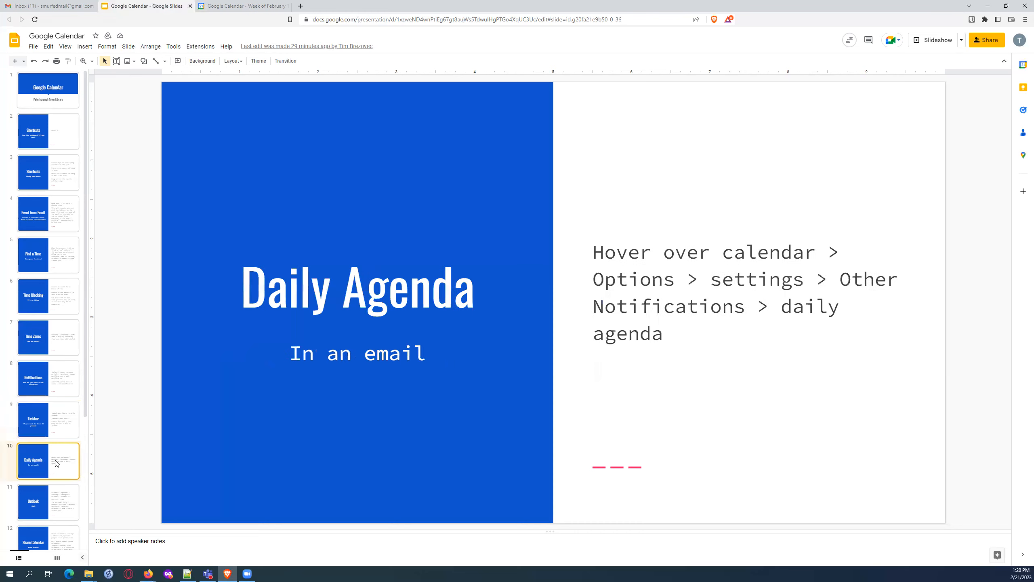
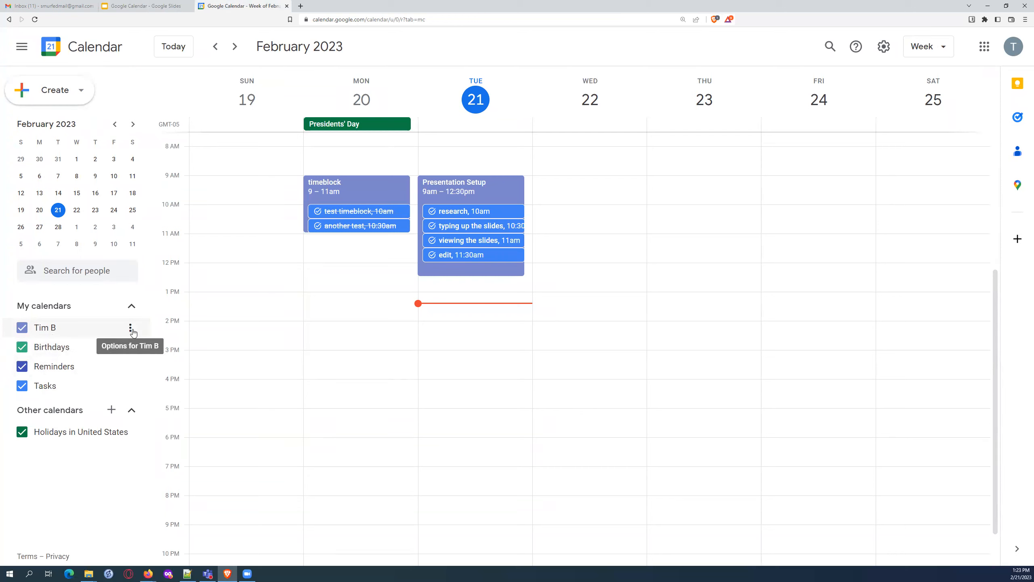
# Step: Open the personal calendar's settings for sharing with specific people or groups and start adding a person
pyautogui.click(132, 330)
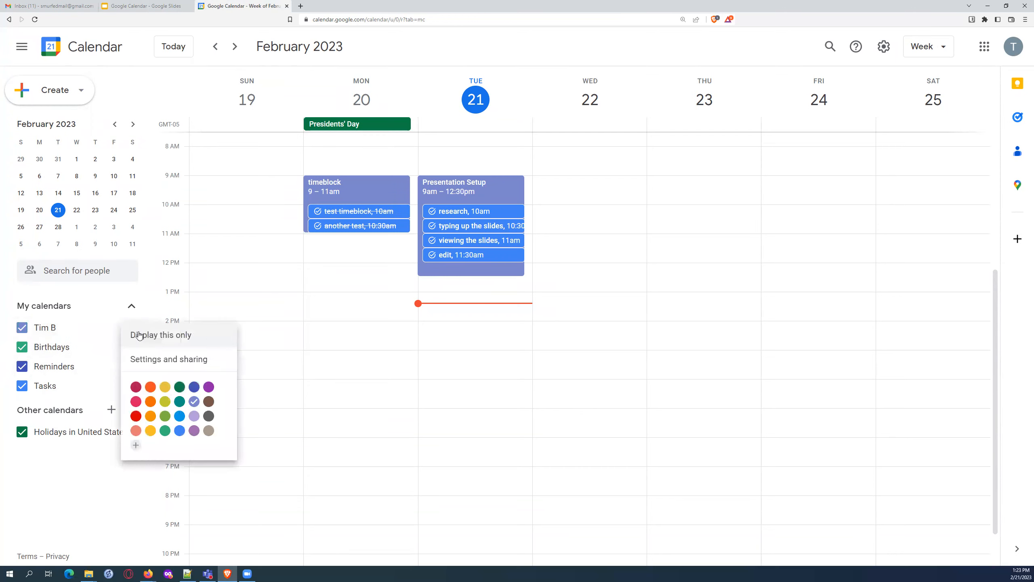
pyautogui.click(157, 360)
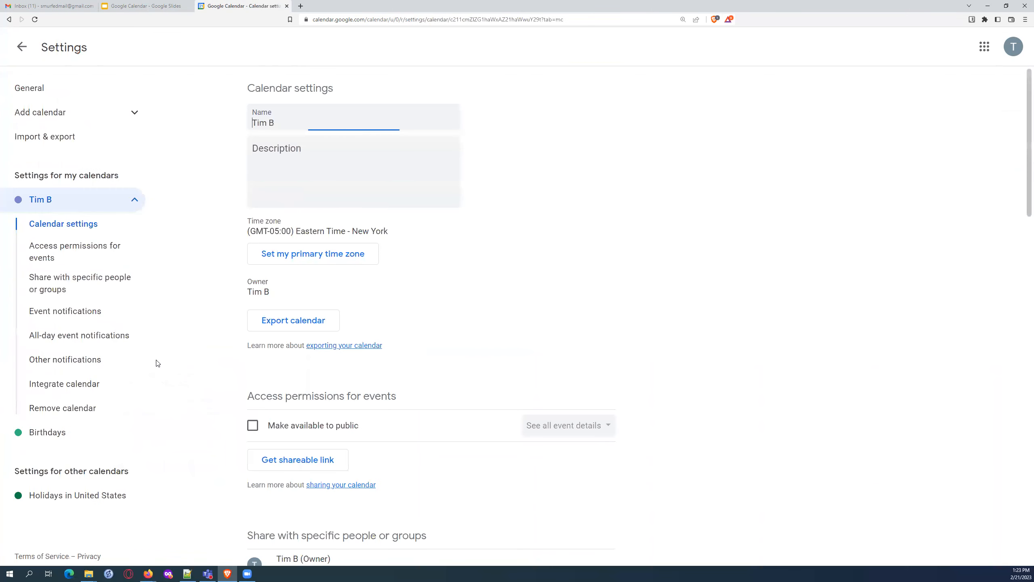
pyautogui.click(73, 289)
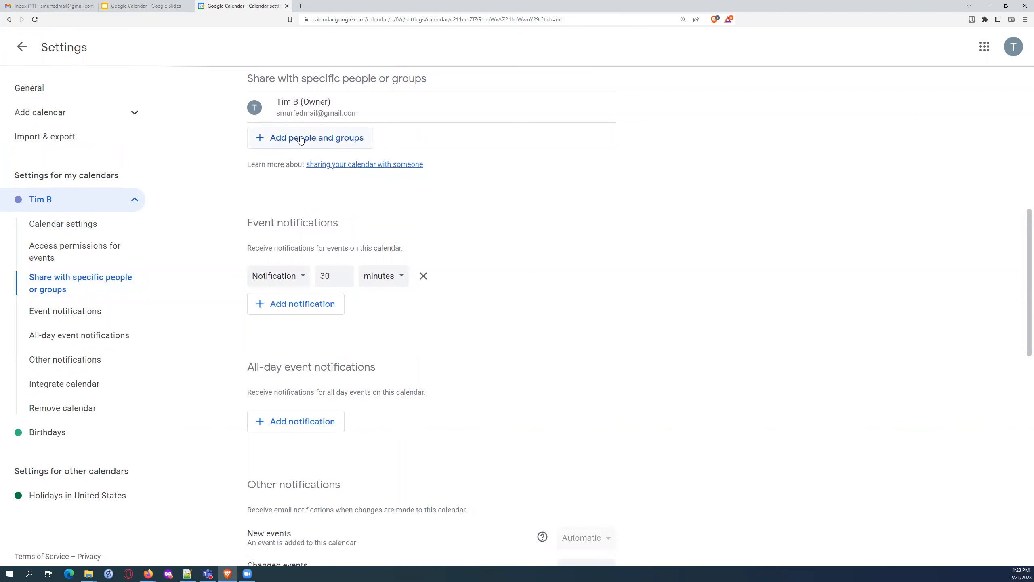
pyautogui.click(284, 140)
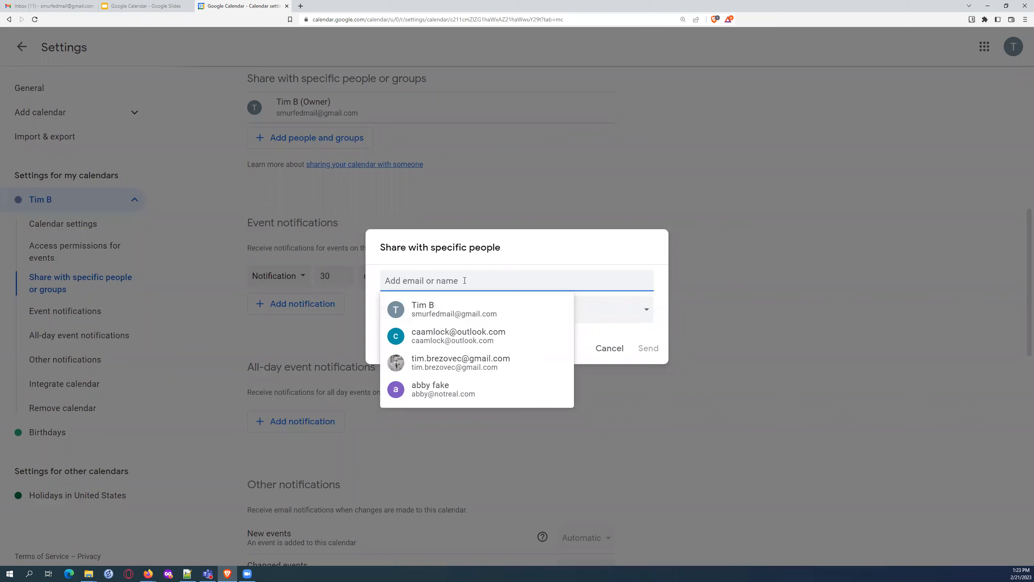
# Step: Add a suggested contact to the share dialog with the permission See all event details, and cancel without sending
pyautogui.write('mary')
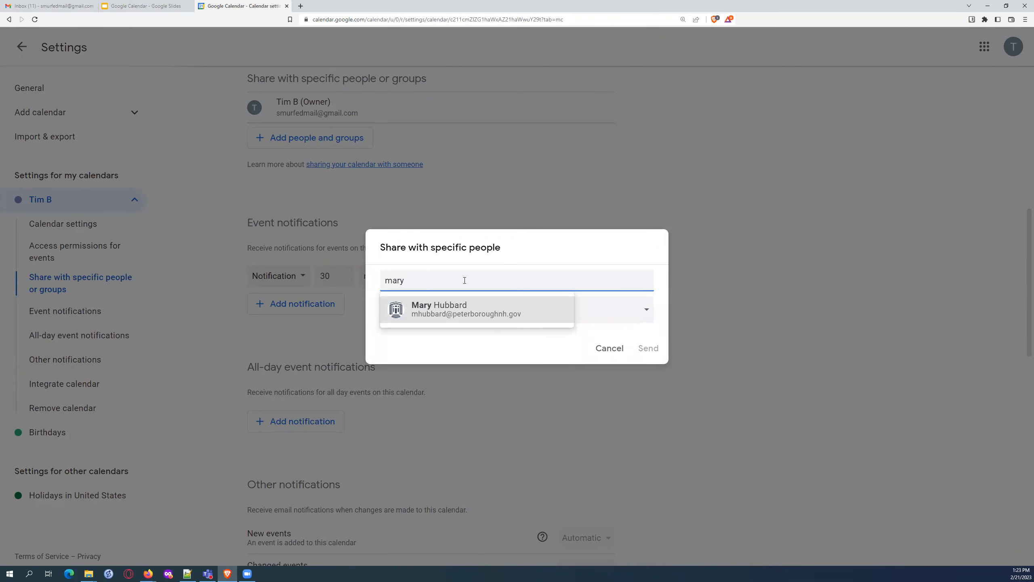
pyautogui.click(461, 309)
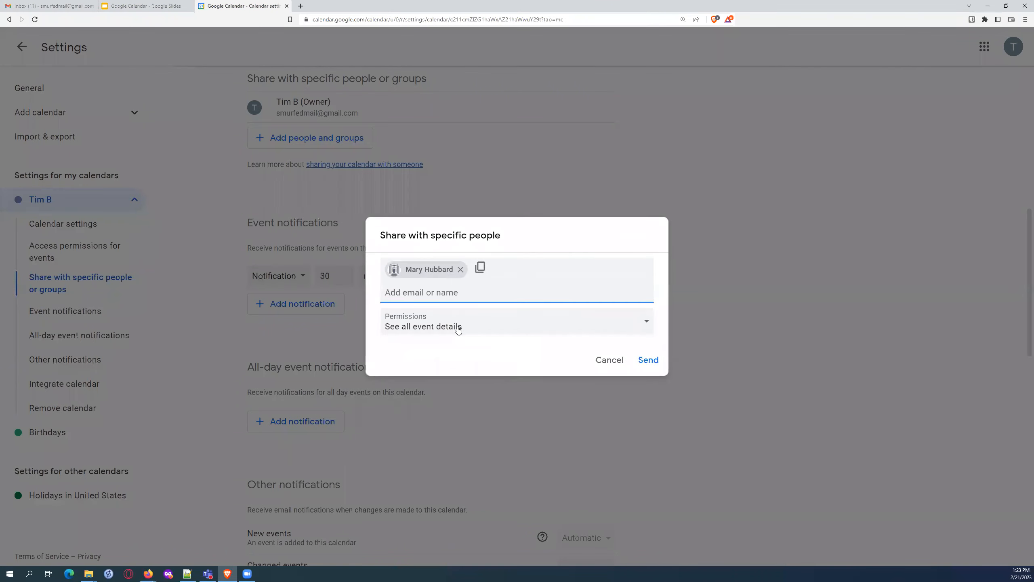
pyautogui.click(485, 326)
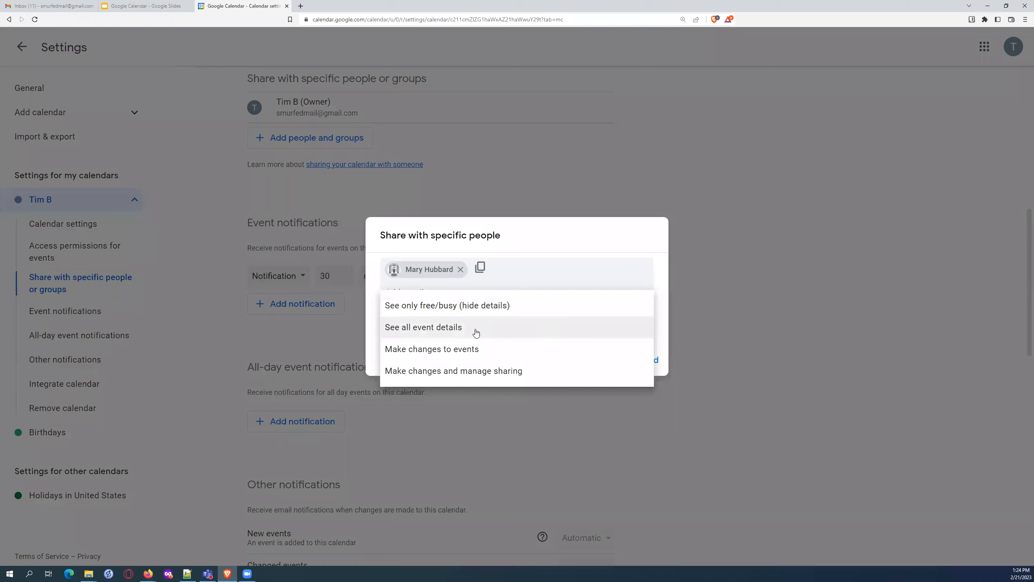
pyautogui.click(448, 329)
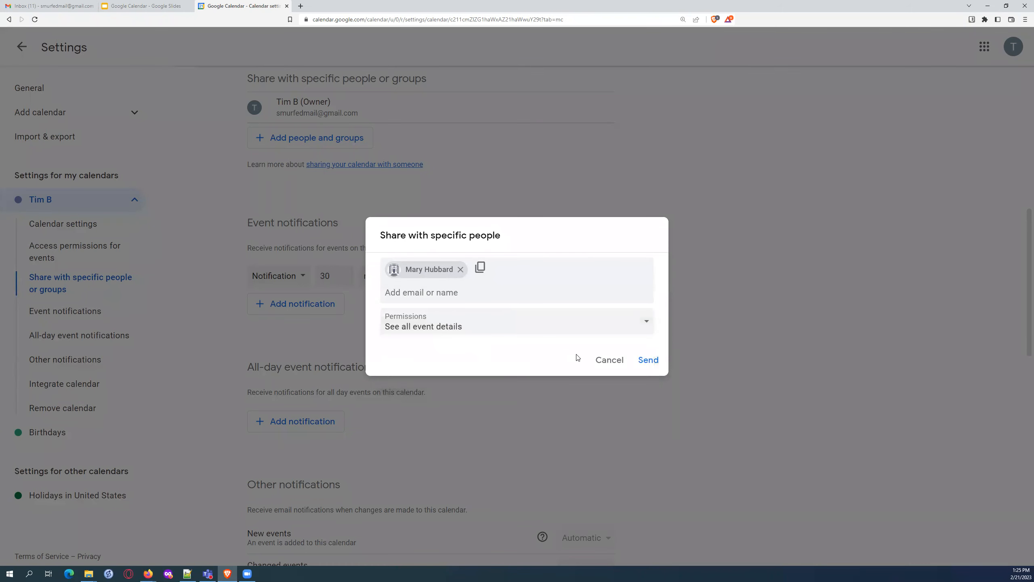
pyautogui.click(617, 360)
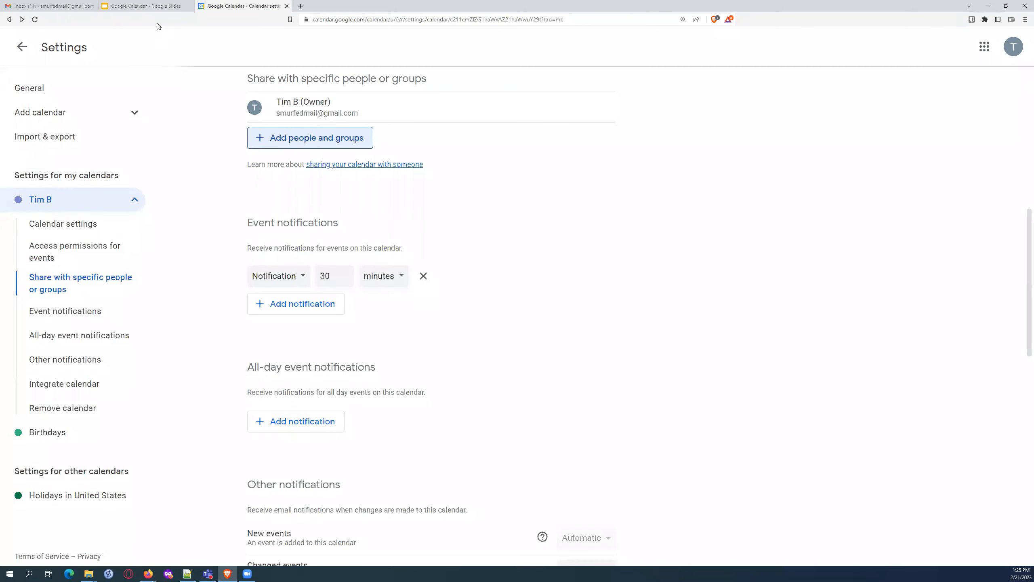
# Step: Switch to the Google Slides presentation to view the Other Calendars slide and return to Google Calendar
pyautogui.click(167, 7)
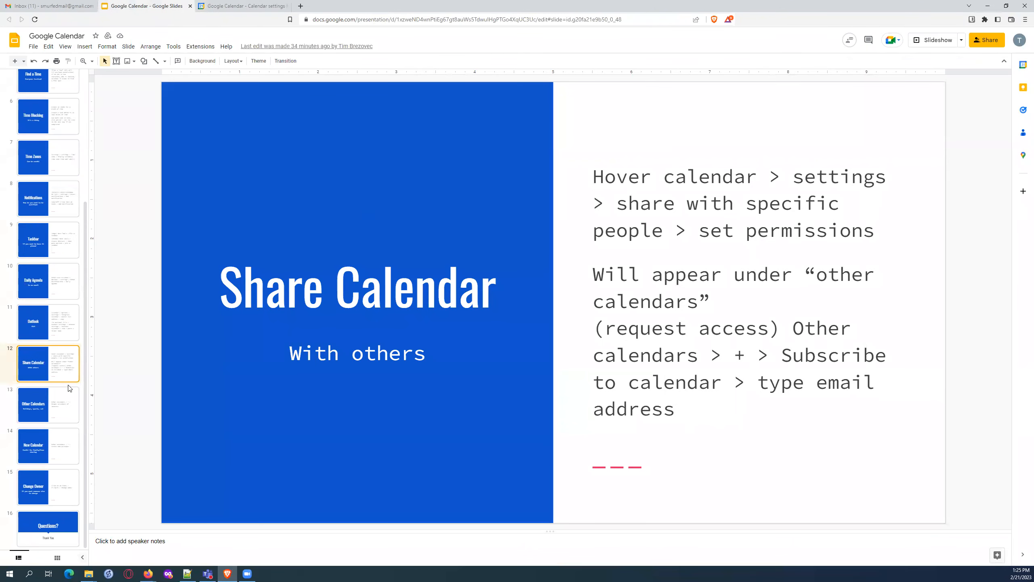
pyautogui.click(60, 406)
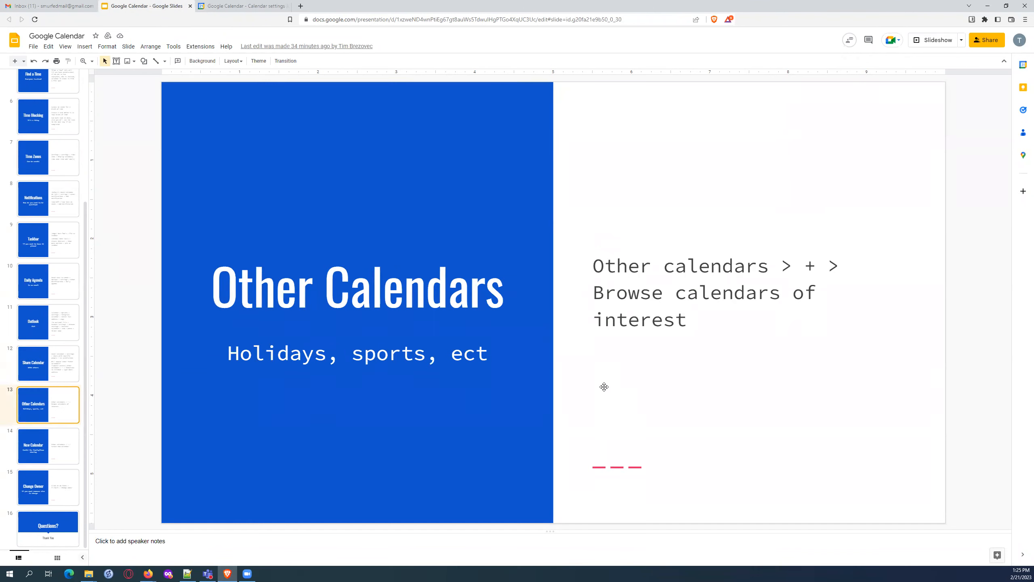
pyautogui.click(267, 6)
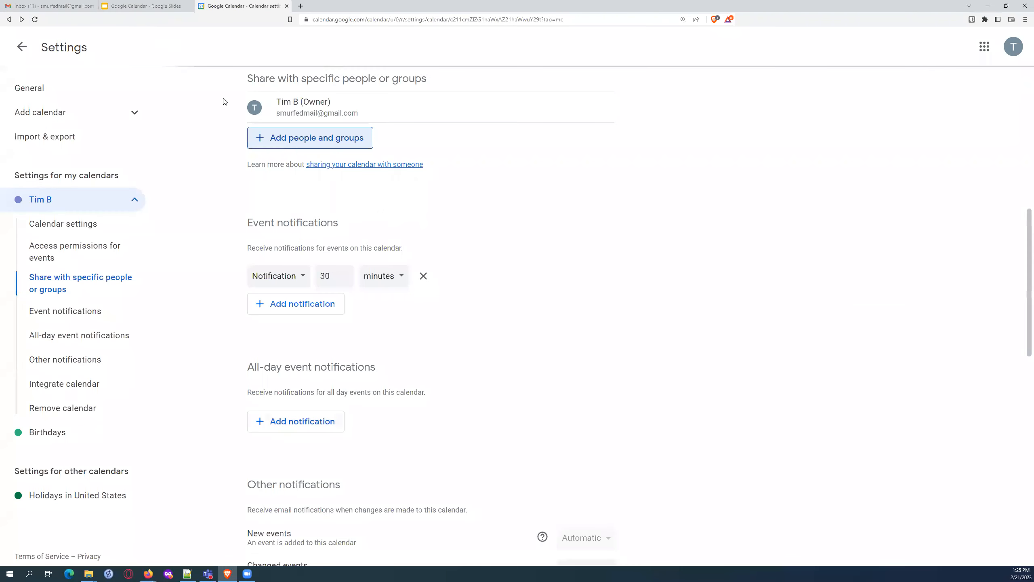
# Step: From the week view, try to subscribe to a suggested contact's calendar, and cancel the invitation
pyautogui.click(21, 47)
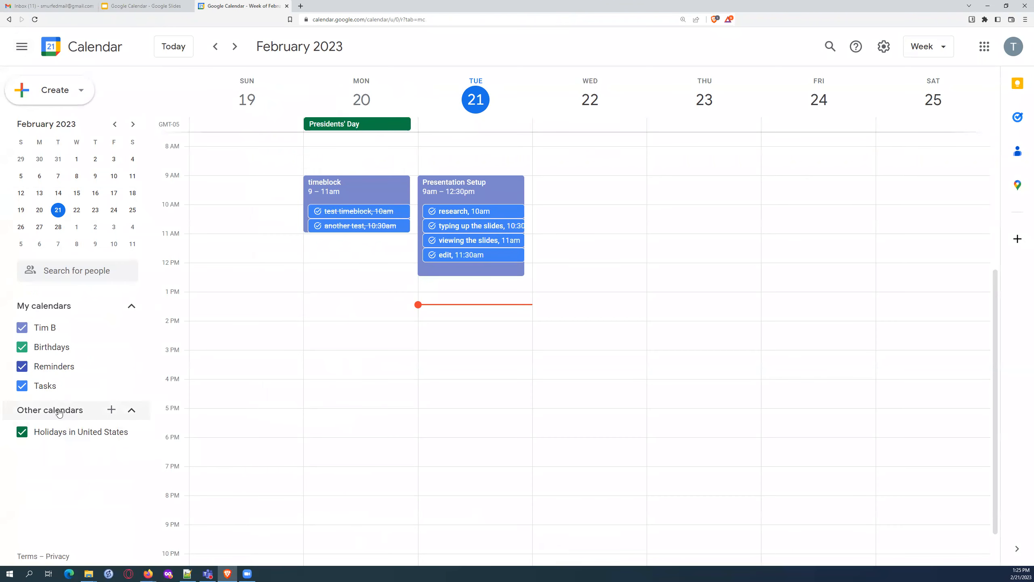
pyautogui.click(111, 410)
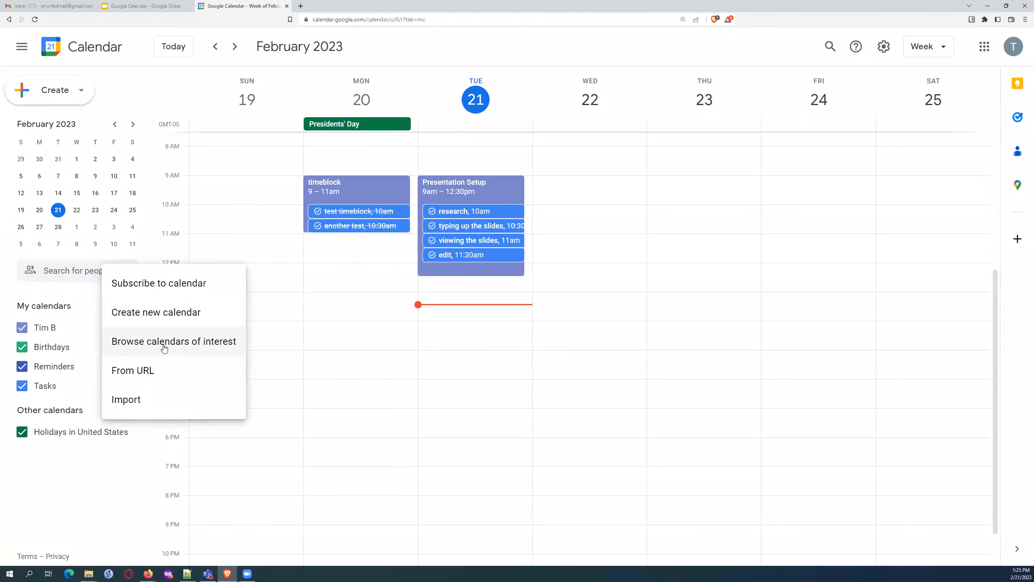
pyautogui.click(148, 287)
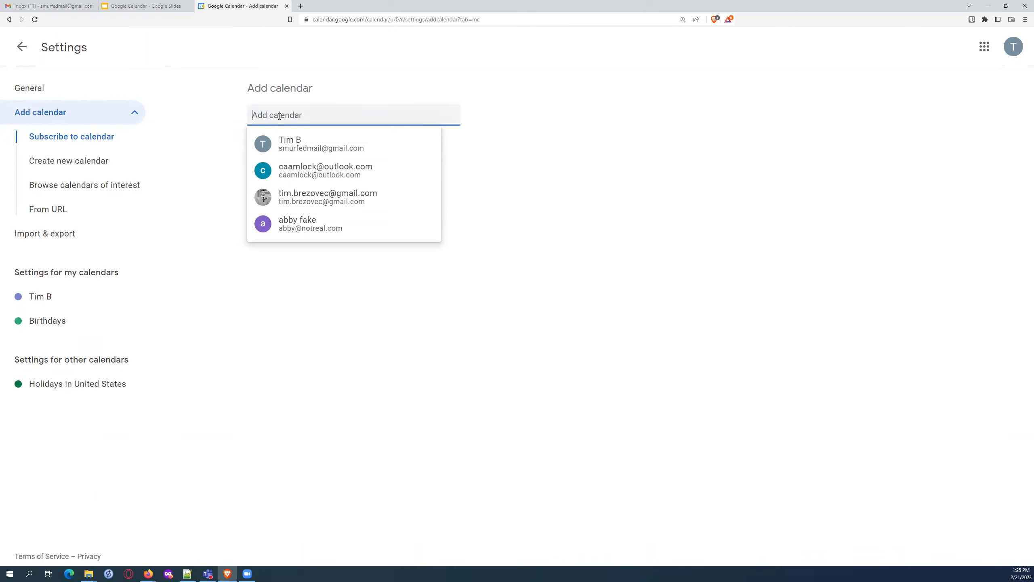
pyautogui.click(296, 226)
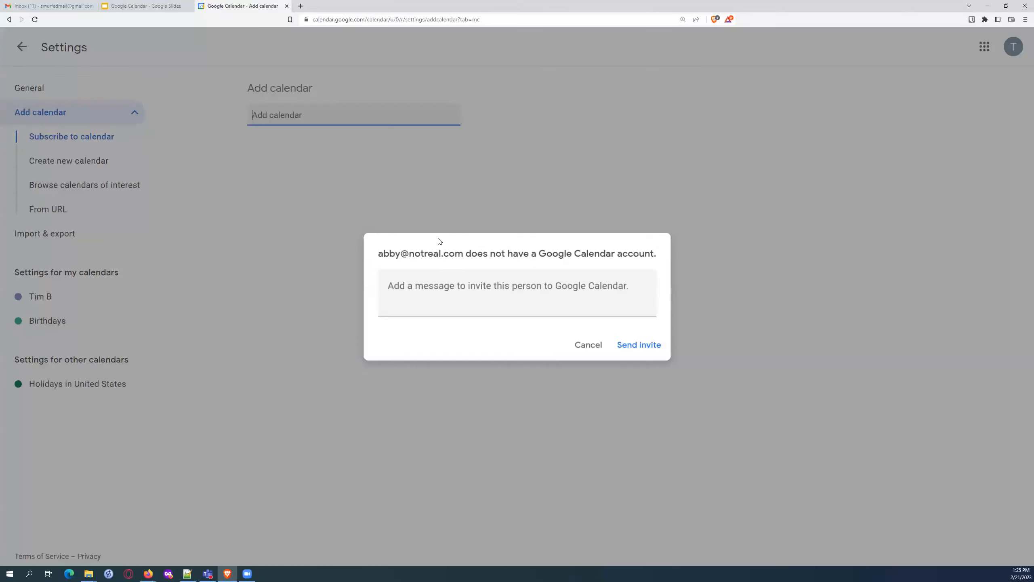
pyautogui.click(589, 345)
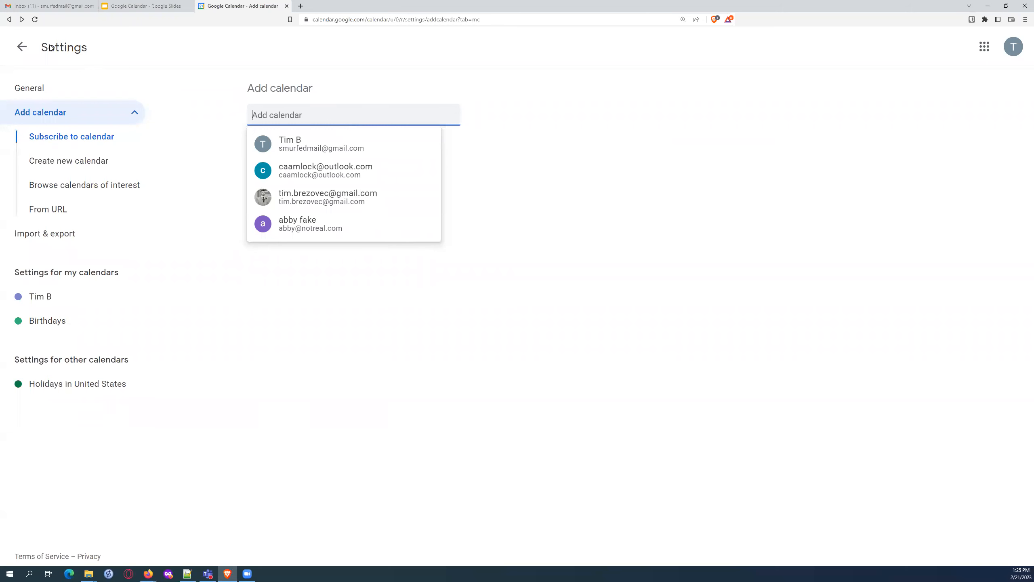
pyautogui.click(23, 47)
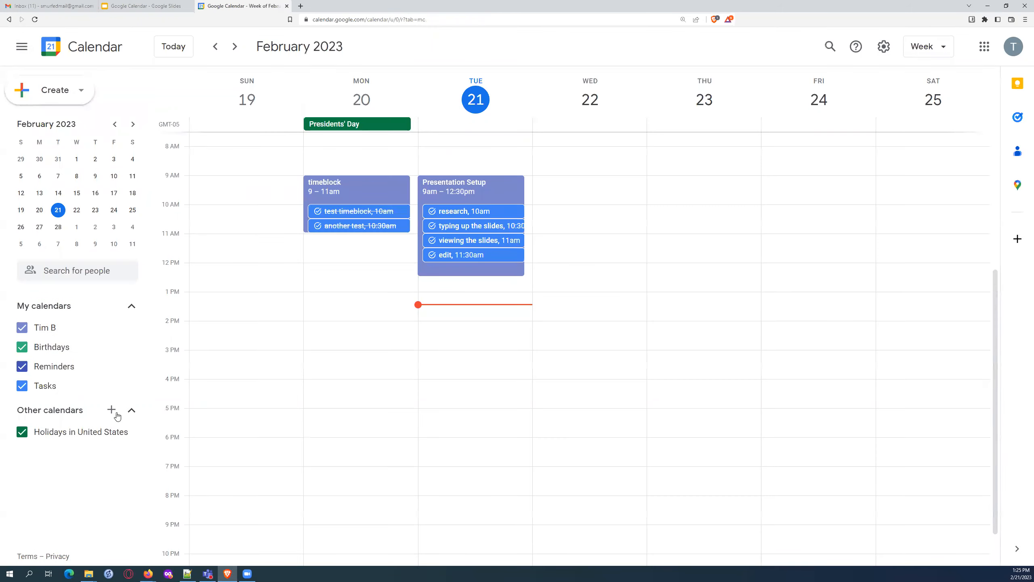
# Step: Browse the calendars of interest under Other calendars and expand the full list of regional holidays
pyautogui.click(112, 410)
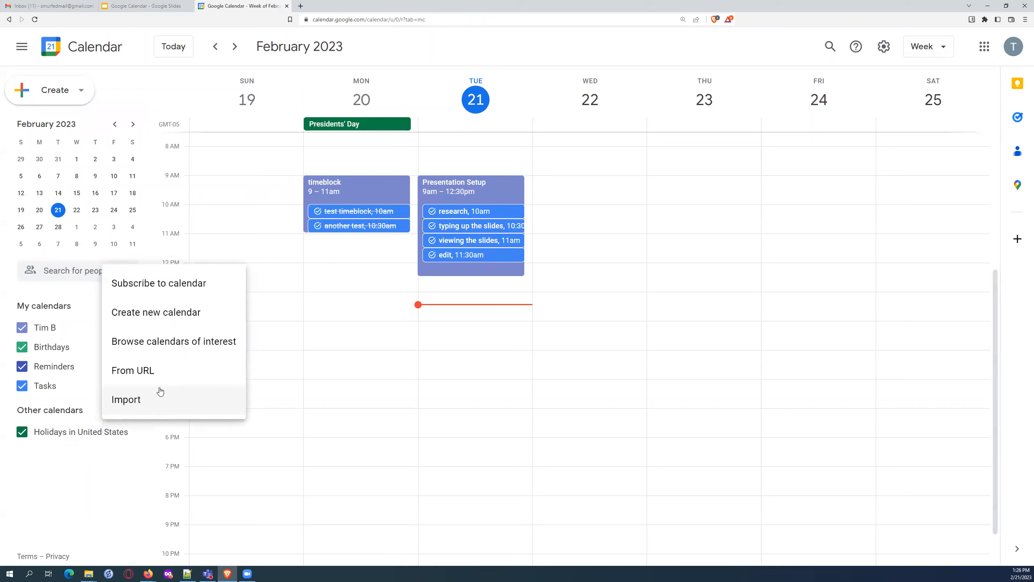
pyautogui.click(161, 342)
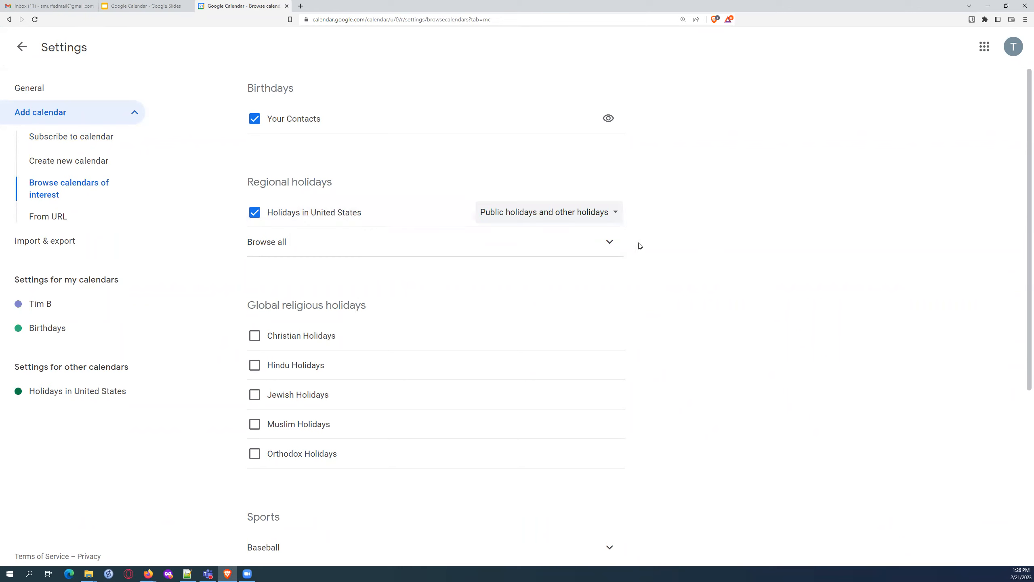
pyautogui.click(609, 244)
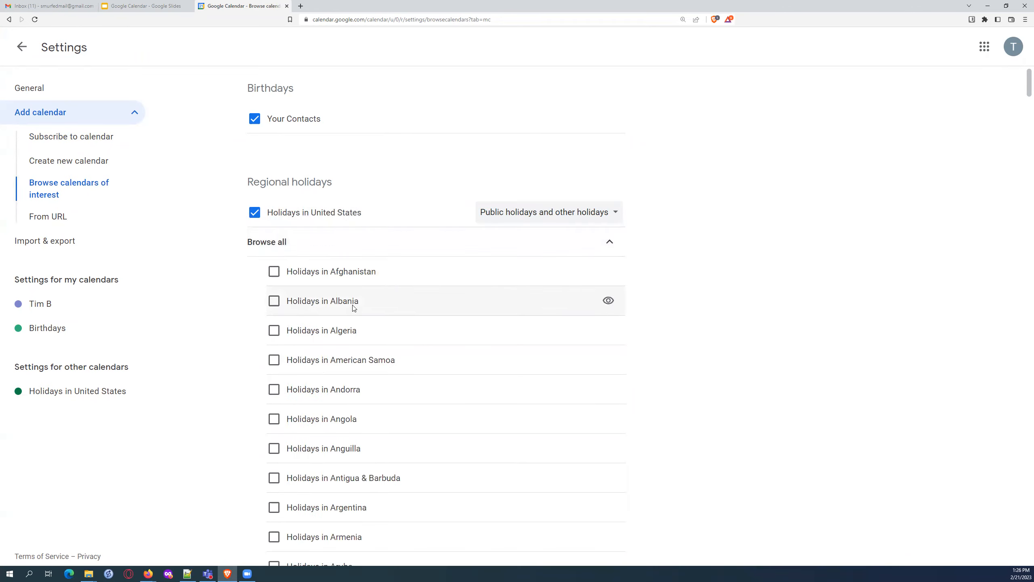
# Step: Add the Holidays in Iceland calendar from the regional holidays list and remove it again
pyautogui.scroll(-2, 346, 310)
pyautogui.scroll(-20, 339, 310)
pyautogui.scroll(-10, 339, 311)
pyautogui.scroll(-19, 339, 311)
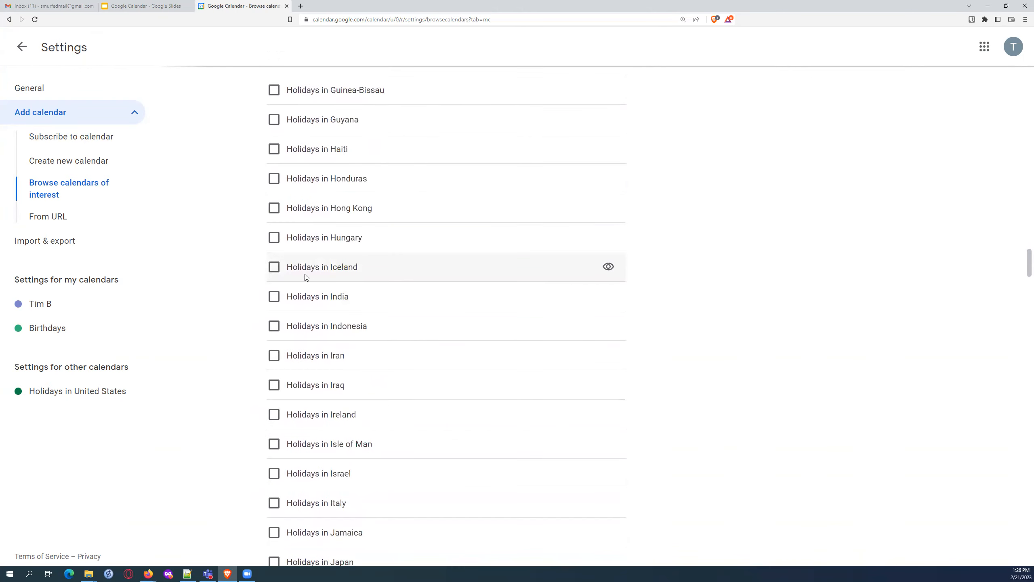
pyautogui.click(274, 268)
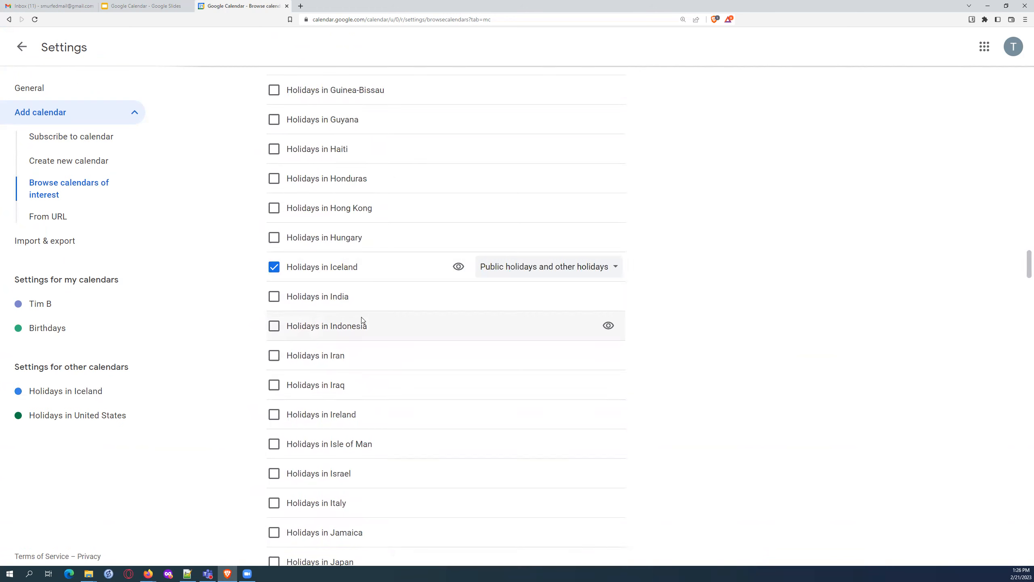
pyautogui.click(274, 267)
# Step: Expand the Hockey category under Sports and its National Hockey League - NHL team list
pyautogui.scroll(-20, 269, 303)
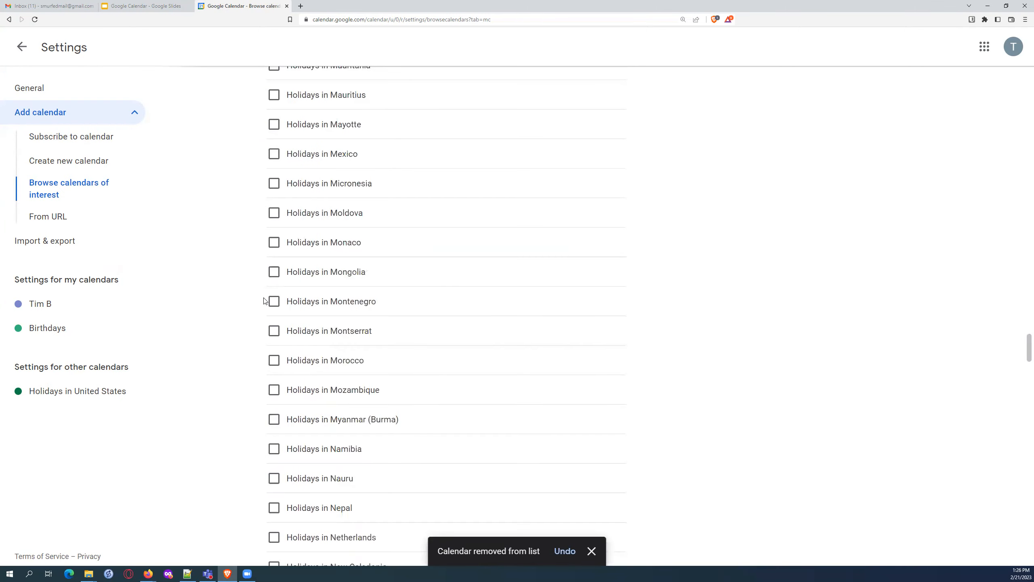
pyautogui.scroll(-20, 262, 305)
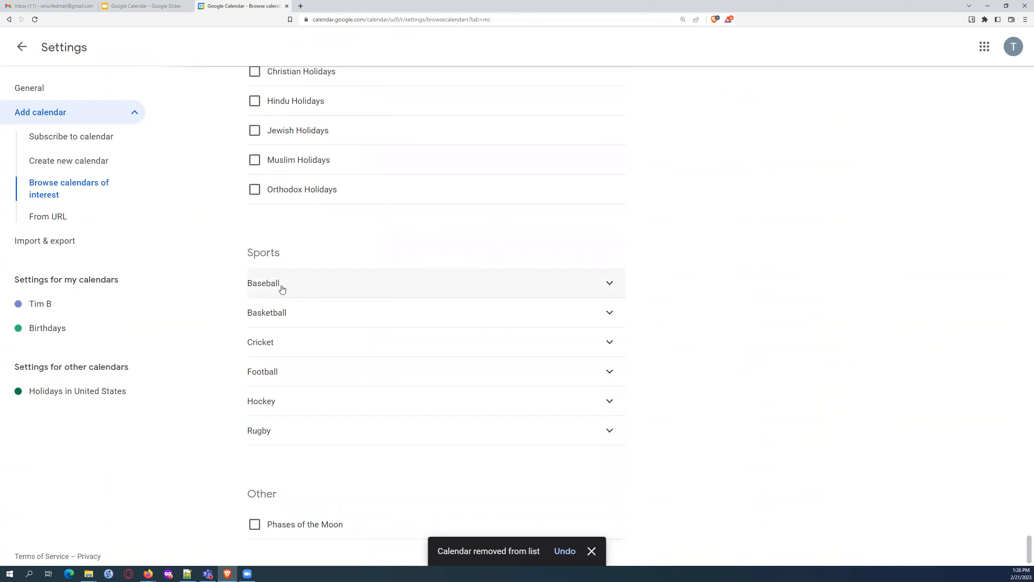
pyautogui.scroll(3, 279, 289)
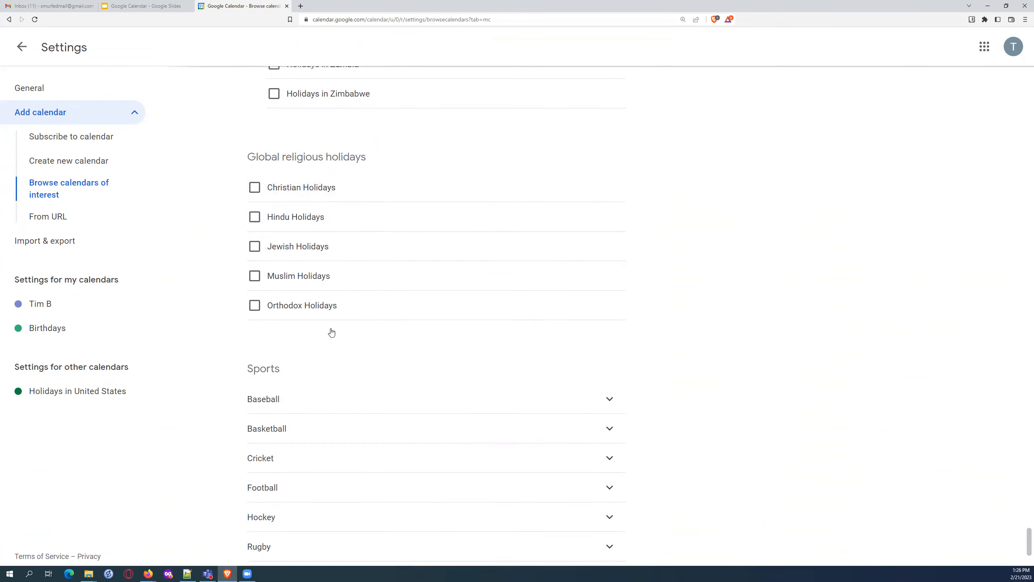
pyautogui.scroll(-3, 330, 330)
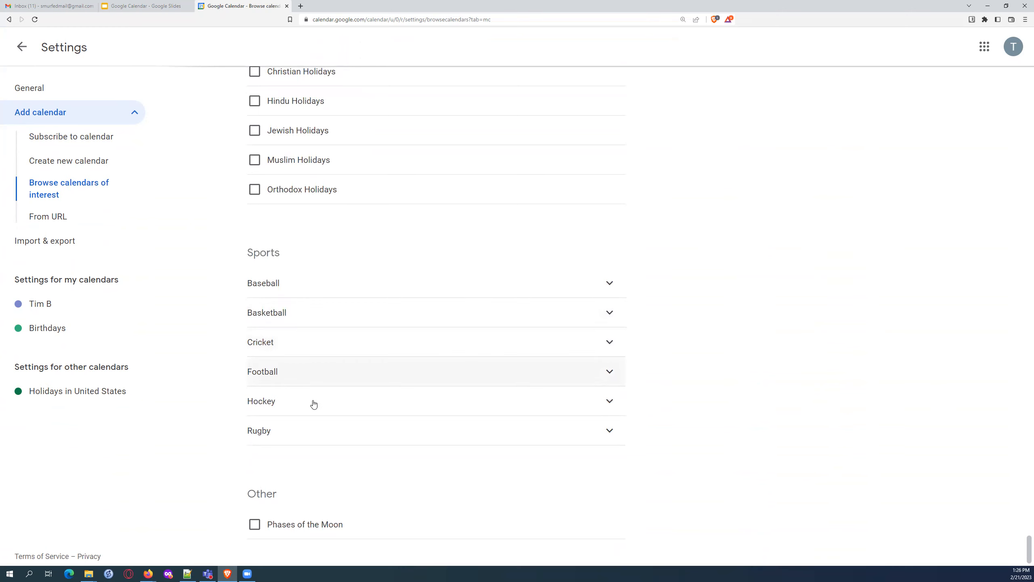
pyautogui.click(598, 406)
pyautogui.scroll(-2, 522, 405)
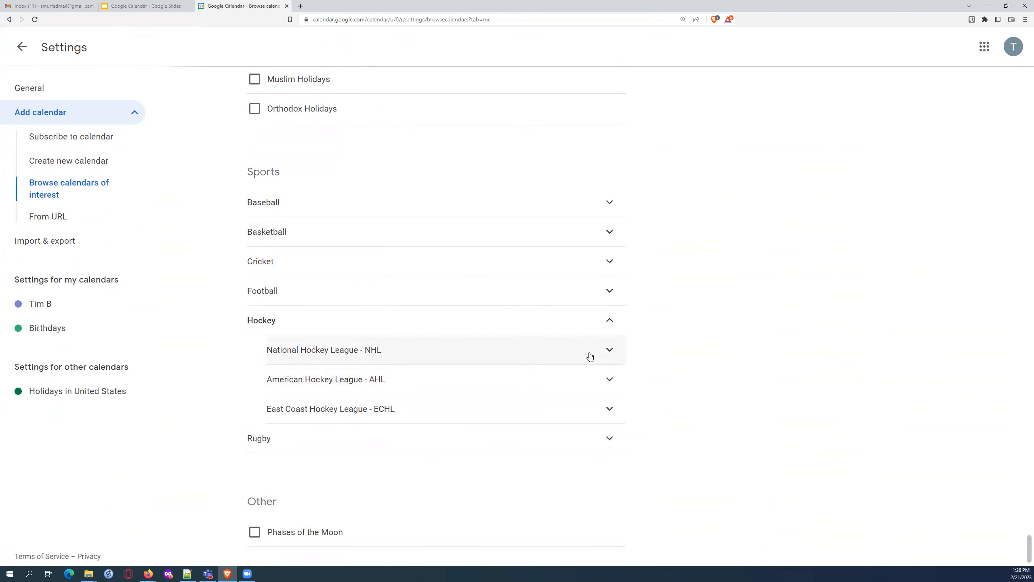
pyautogui.click(609, 352)
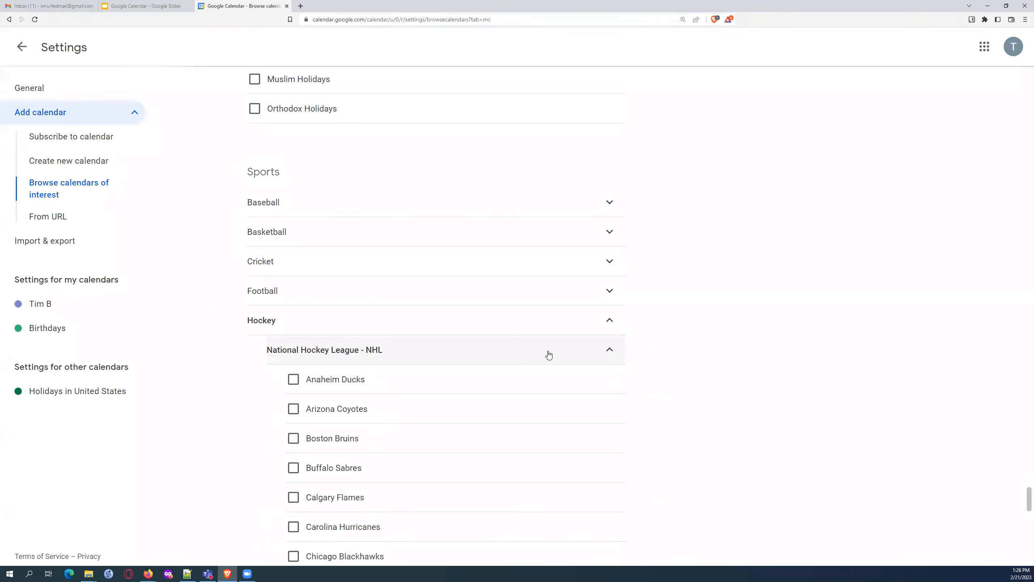
pyautogui.scroll(-6, 533, 355)
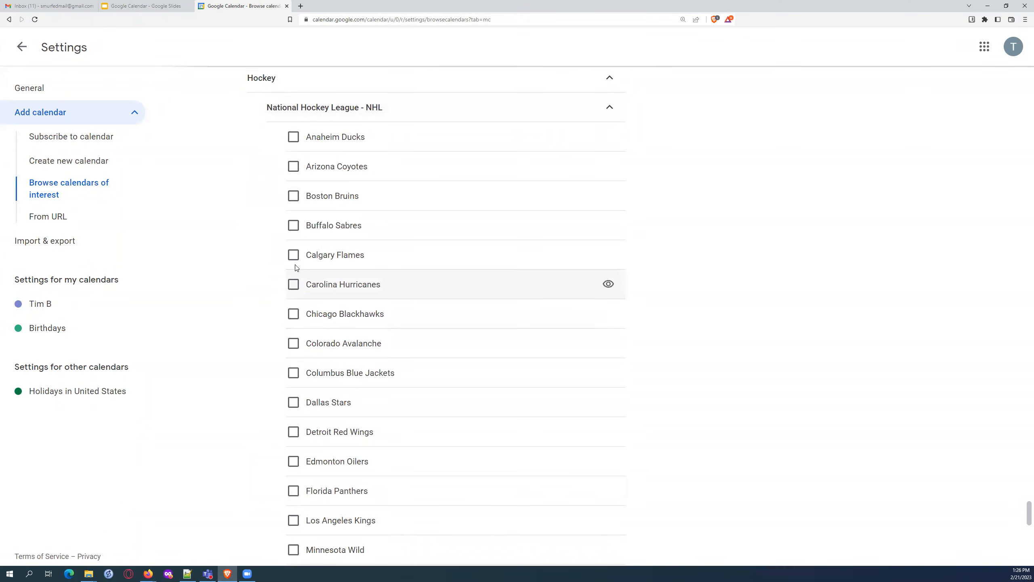
# Step: Add the Calgary Flames, Edmonton Oilers, New York Rangers and Boston Bruins calendars from the NHL list
pyautogui.click(317, 264)
pyautogui.scroll(-1, 320, 289)
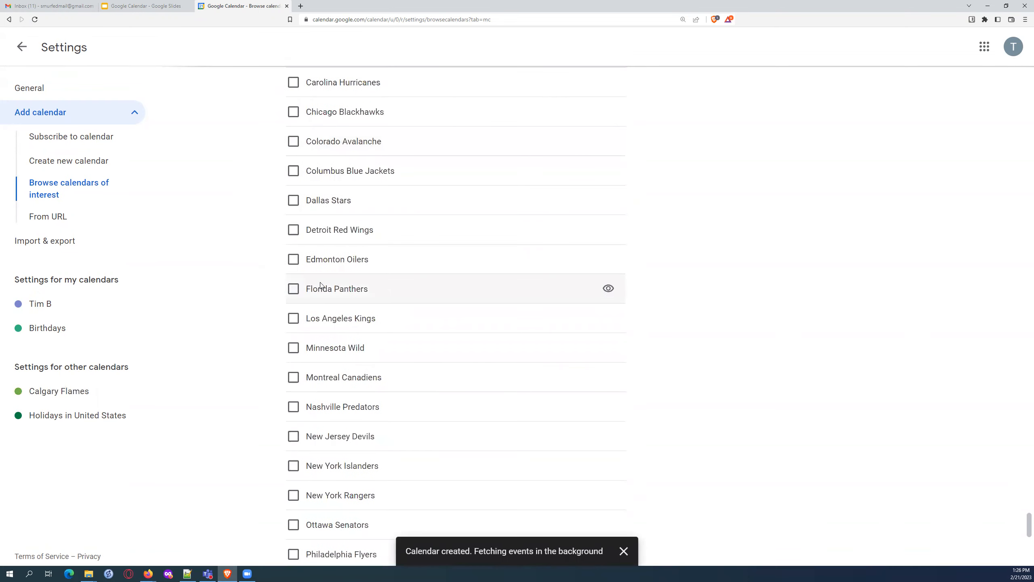
pyautogui.click(319, 272)
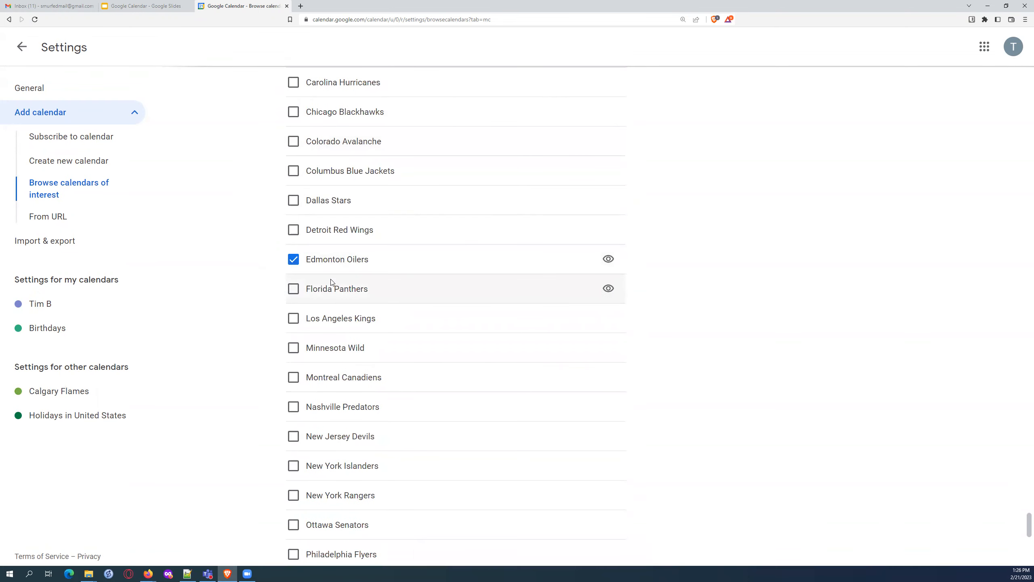
pyautogui.scroll(-3, 326, 277)
pyautogui.click(333, 260)
pyautogui.scroll(-1, 333, 261)
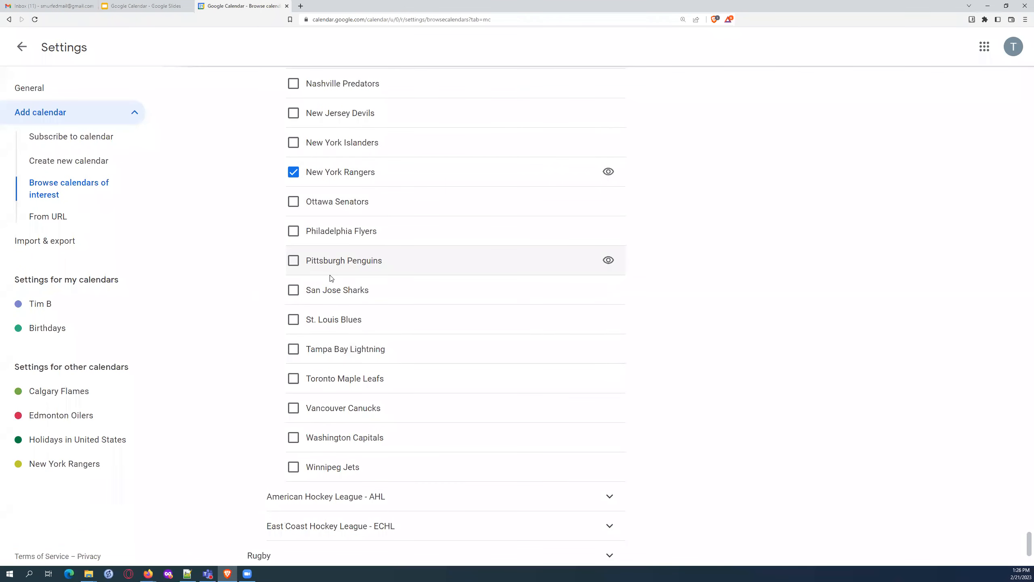
pyautogui.scroll(7, 331, 279)
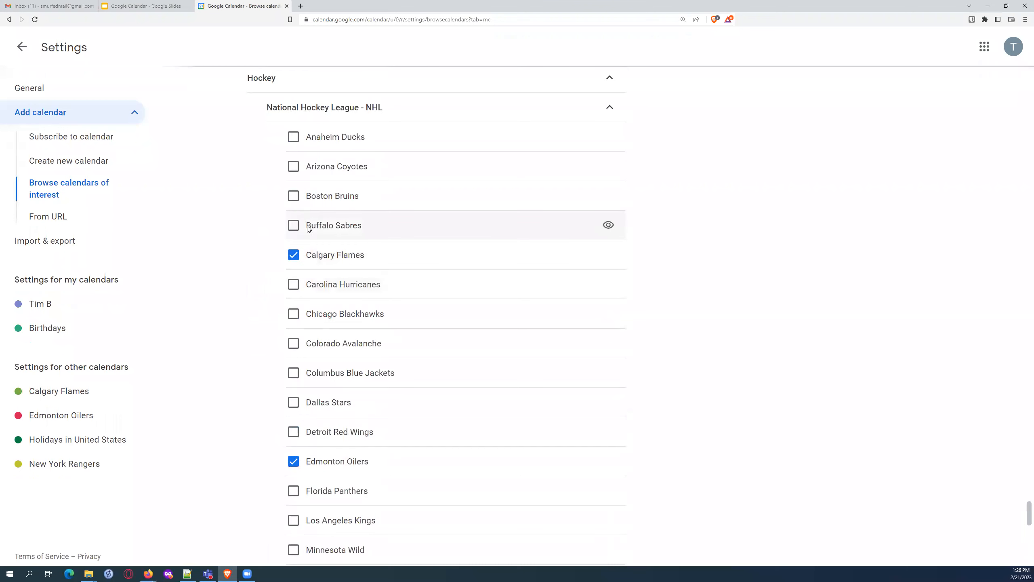
pyautogui.click(293, 196)
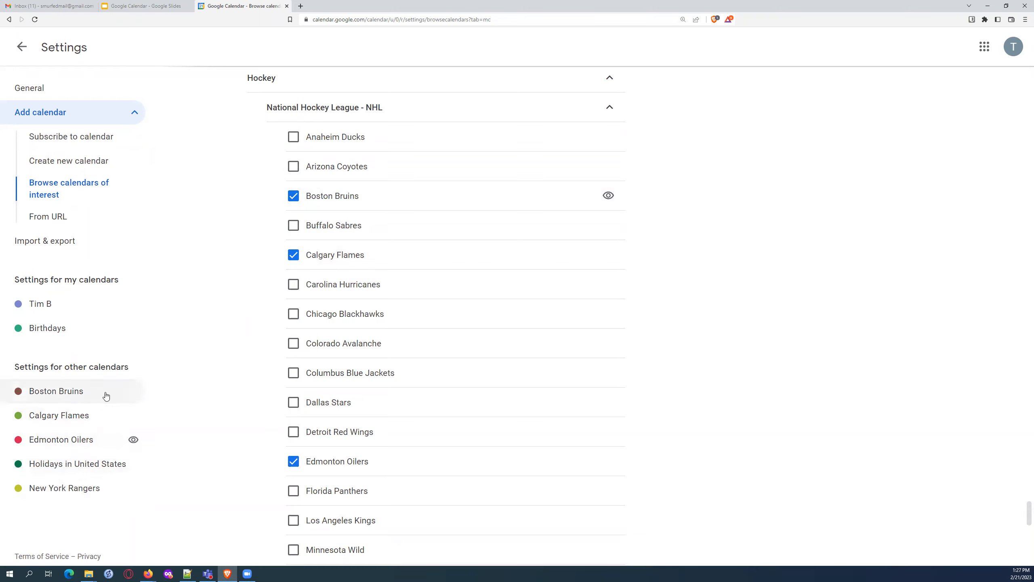
# Step: Return to the week view and hide the Calgary Flames, Edmonton Oilers, Holidays in United States and New York Rangers calendars
pyautogui.click(22, 47)
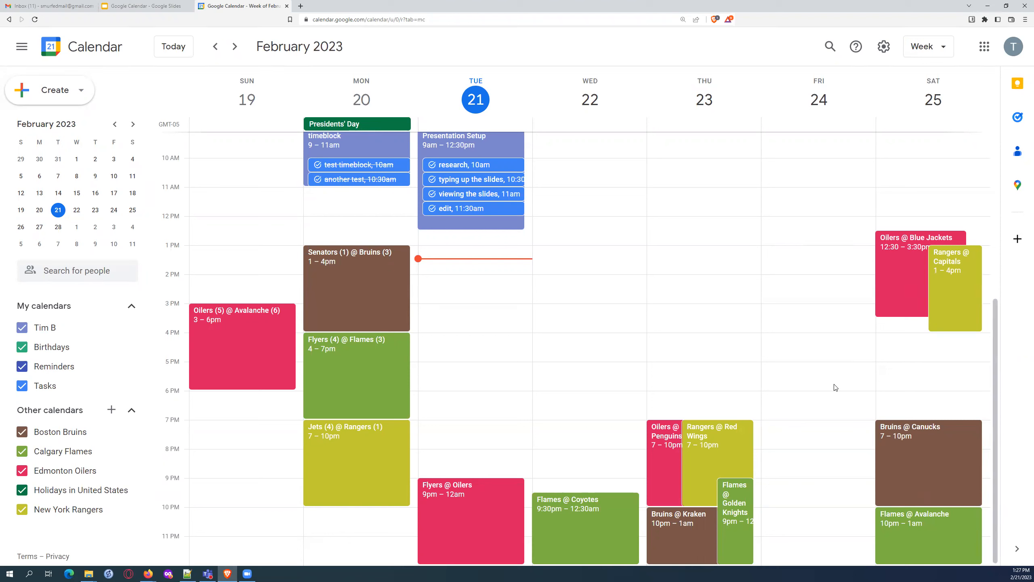
pyautogui.scroll(6, 837, 381)
pyautogui.scroll(-6, 837, 381)
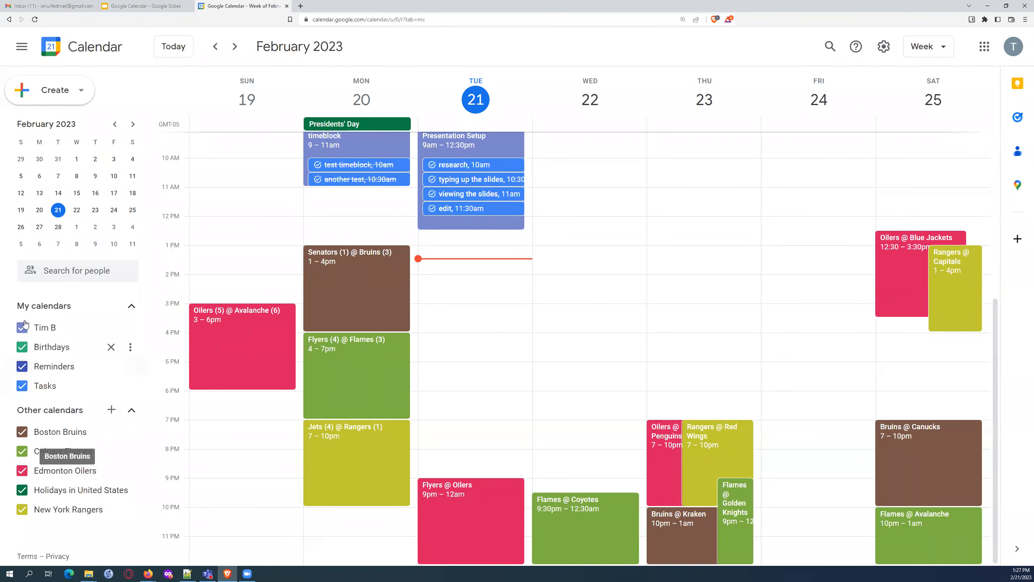
pyautogui.click(22, 451)
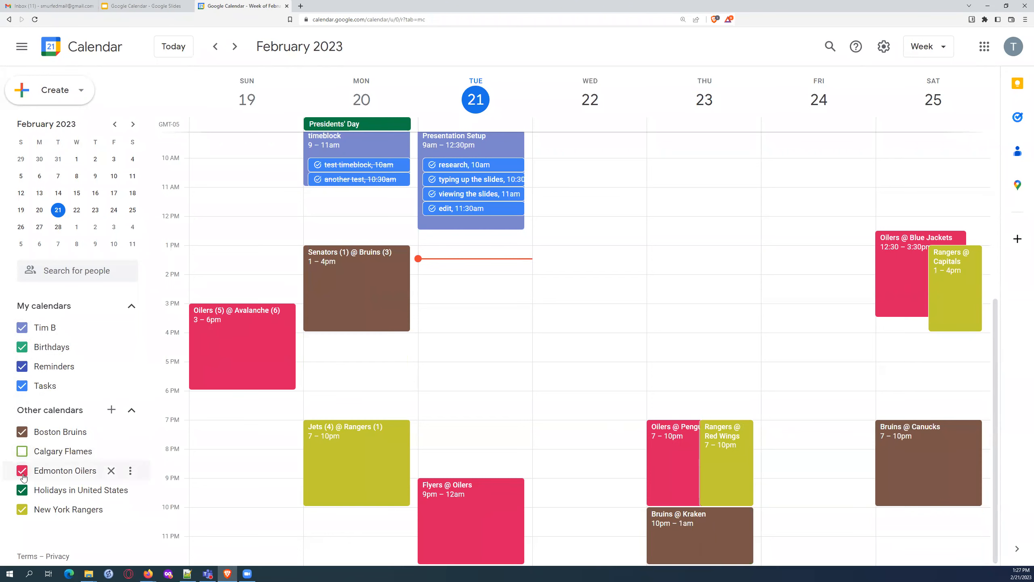
pyautogui.click(23, 474)
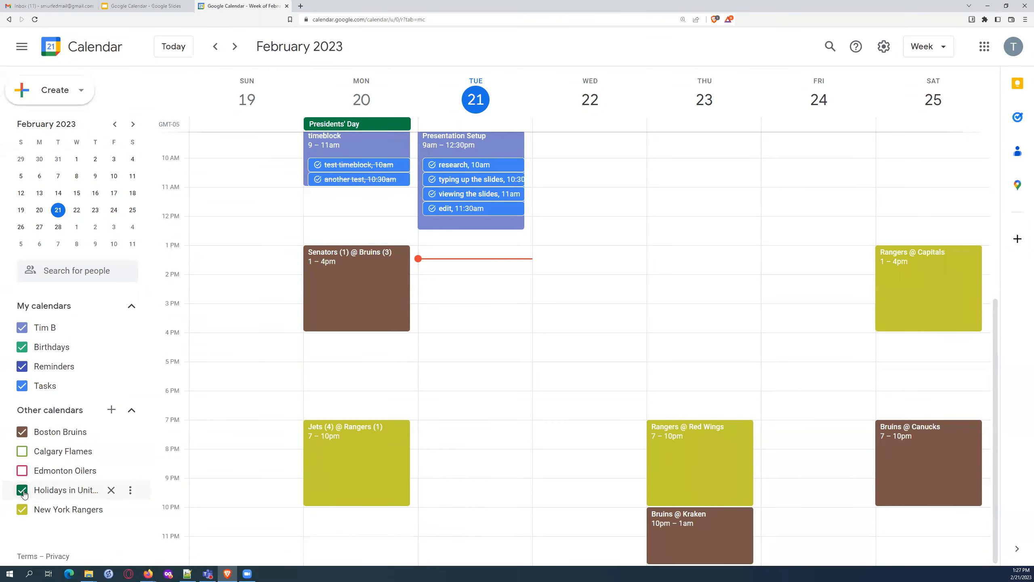
pyautogui.click(23, 492)
pyautogui.click(23, 512)
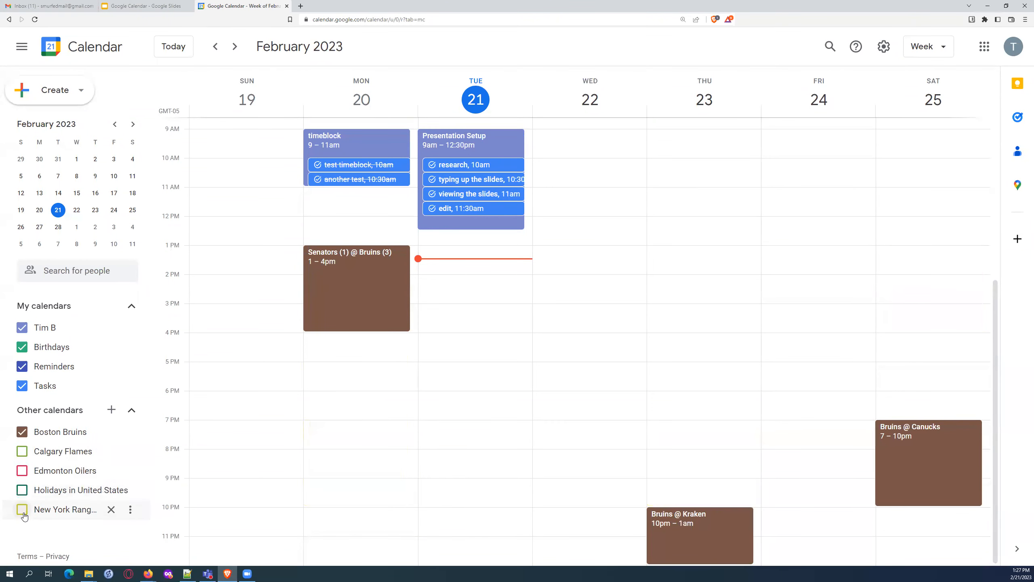
# Step: Show the Calgary Flames and Edmonton Oilers calendars in the week view again
pyautogui.click(23, 451)
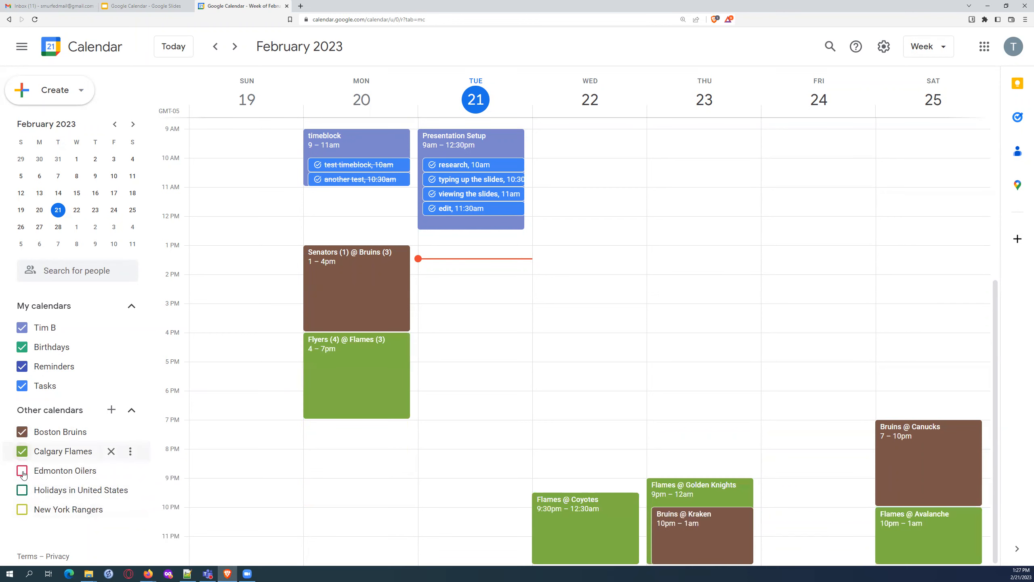
pyautogui.click(22, 471)
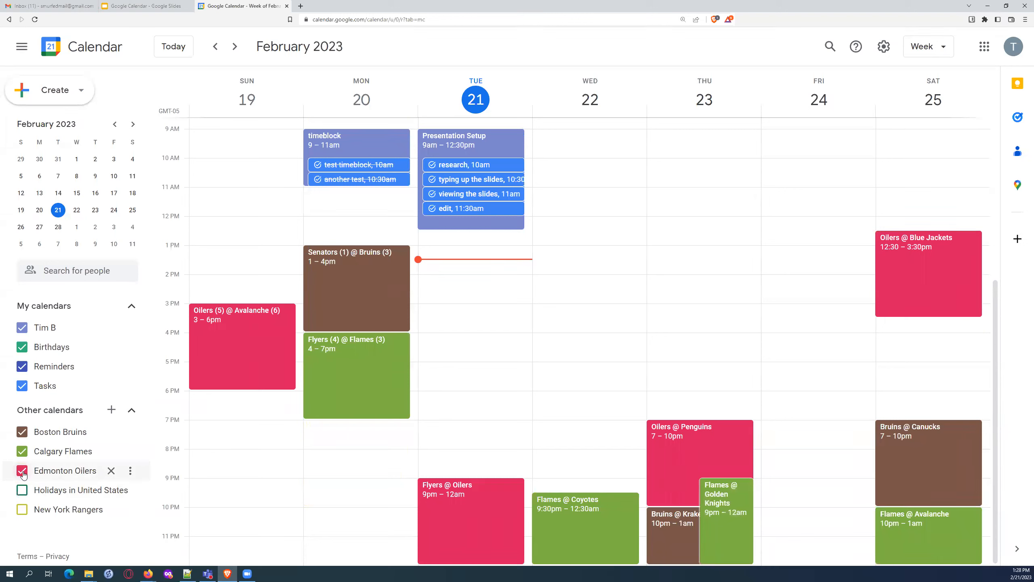
# Step: Hide and show again the owner's personal, Birthdays and Tasks calendars under My calendars
pyautogui.click(22, 387)
pyautogui.click(22, 387)
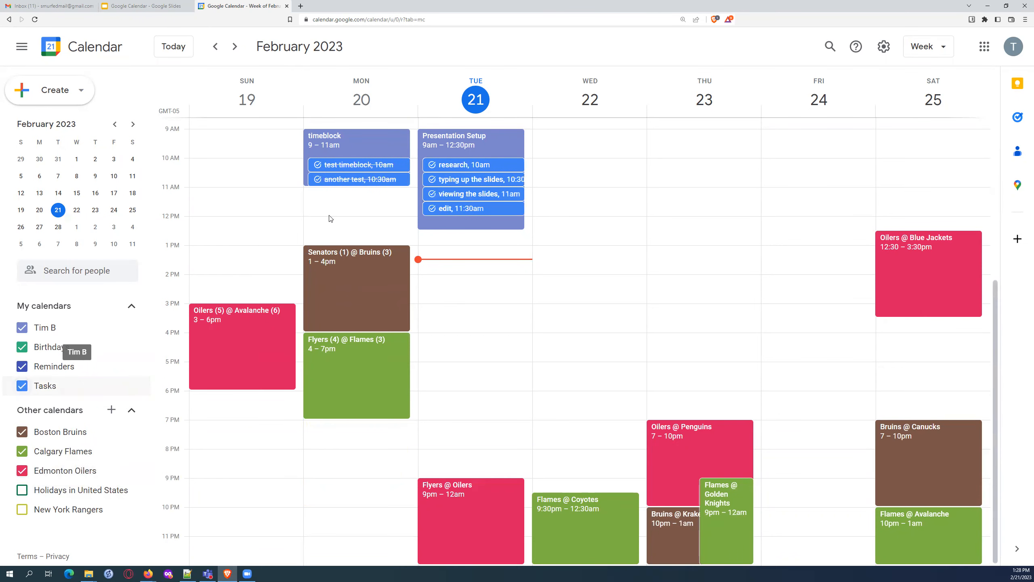
pyautogui.scroll(2, 304, 231)
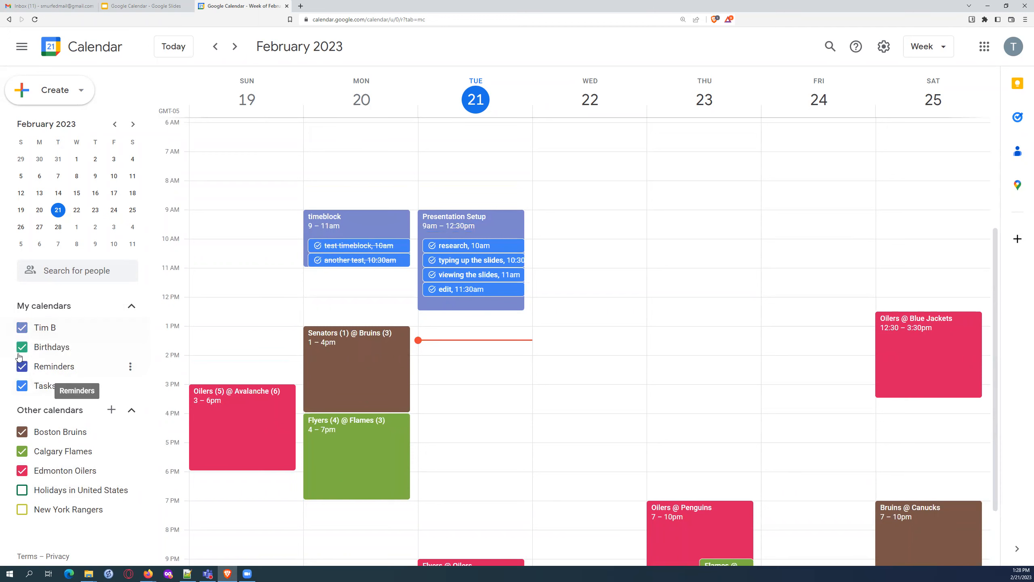
pyautogui.click(22, 328)
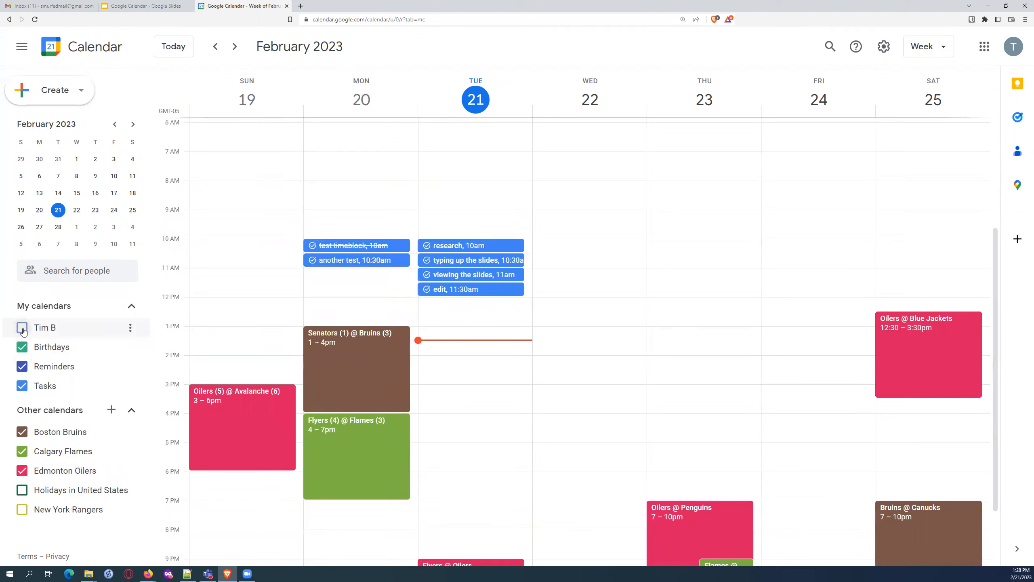
pyautogui.click(22, 328)
pyautogui.click(23, 348)
pyautogui.click(23, 348)
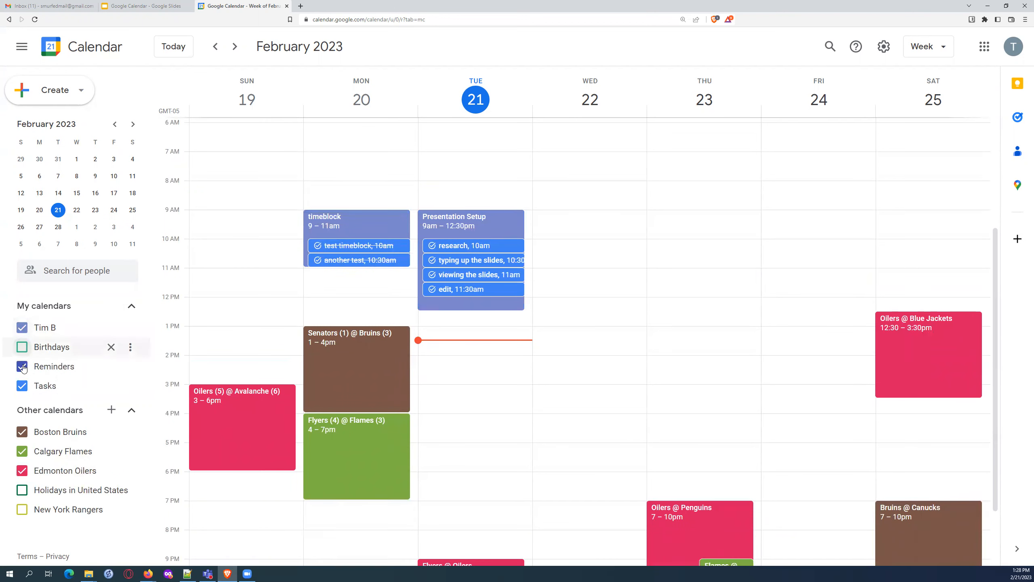
pyautogui.click(22, 386)
pyautogui.click(23, 386)
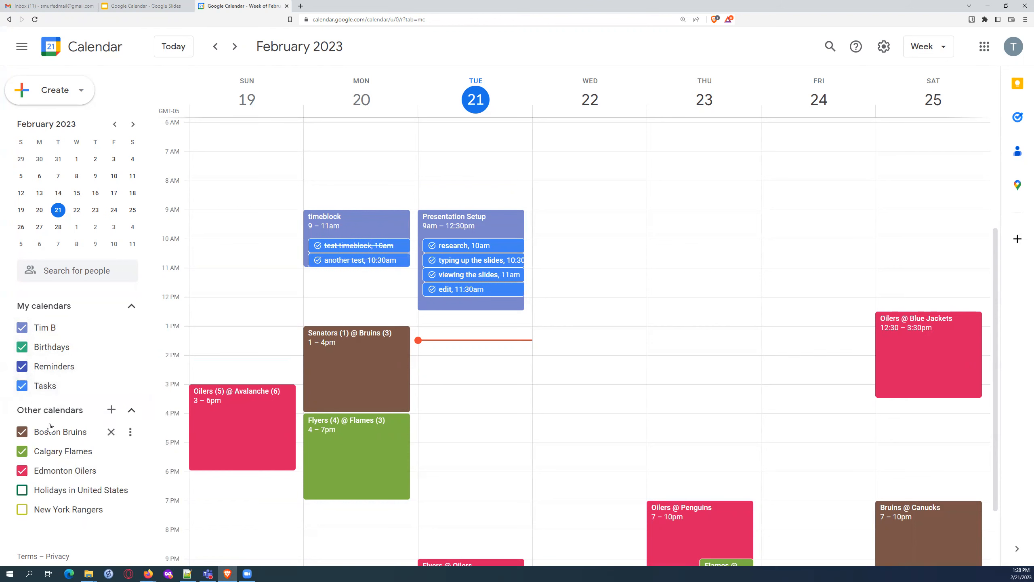
# Step: Hide the Boston Bruins, Calgary Flames and Edmonton Oilers calendars from the week view
pyautogui.click(22, 431)
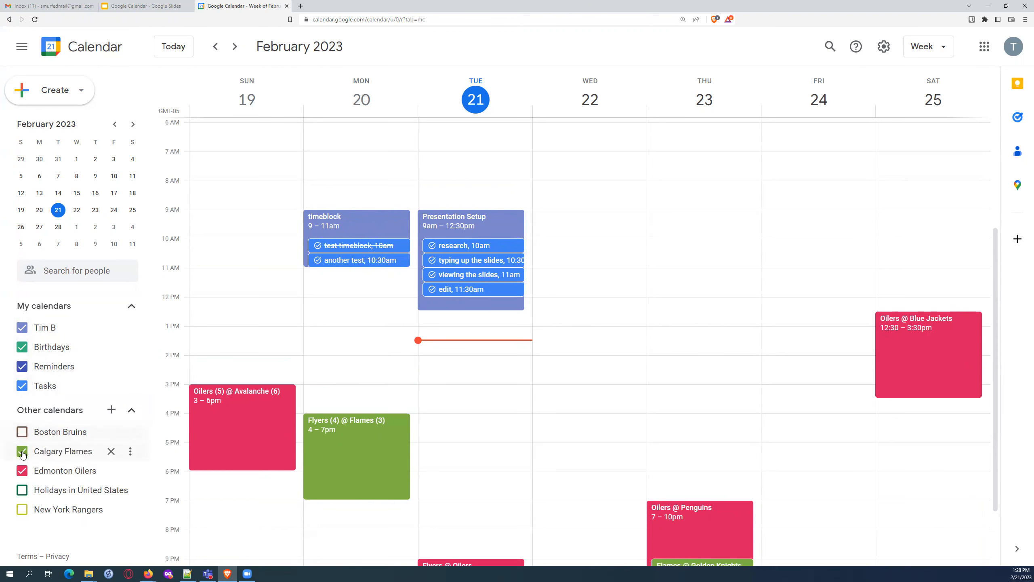
pyautogui.click(22, 451)
pyautogui.click(24, 471)
pyautogui.scroll(5, 374, 411)
pyautogui.scroll(-4, 366, 406)
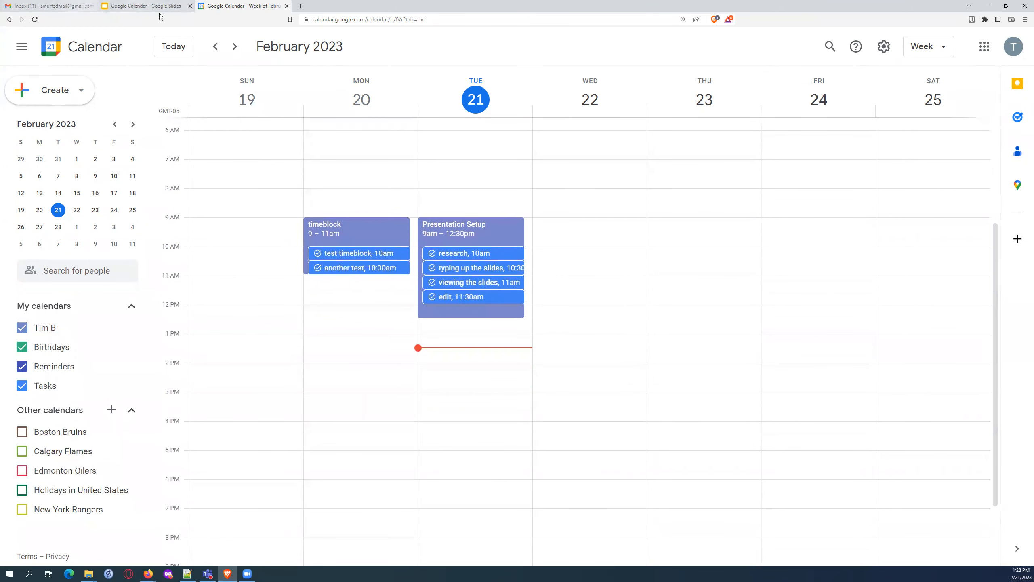
# Step: Switch to the Google Slides deck and show the New Calendar slide
pyautogui.click(147, 7)
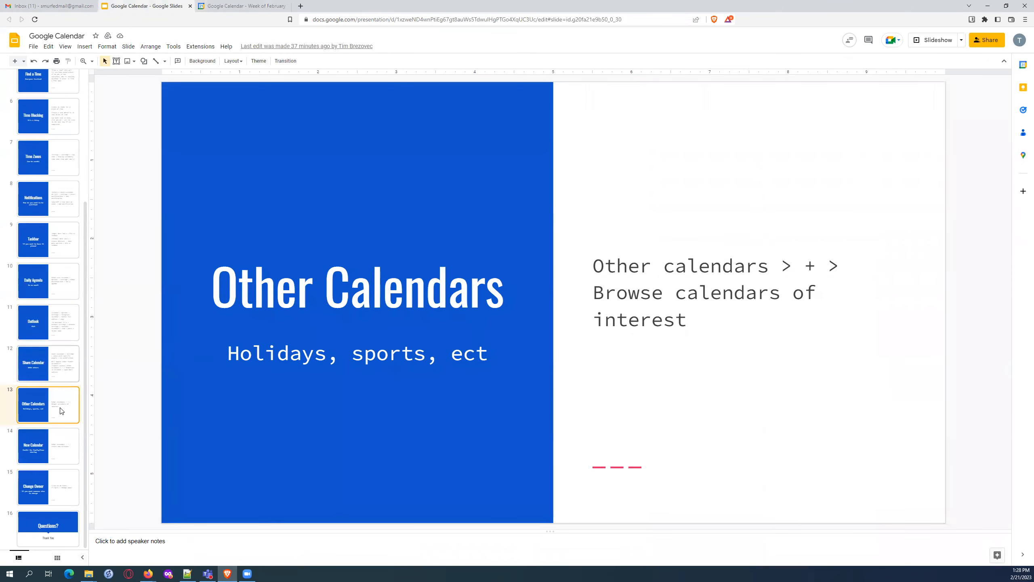
pyautogui.click(56, 444)
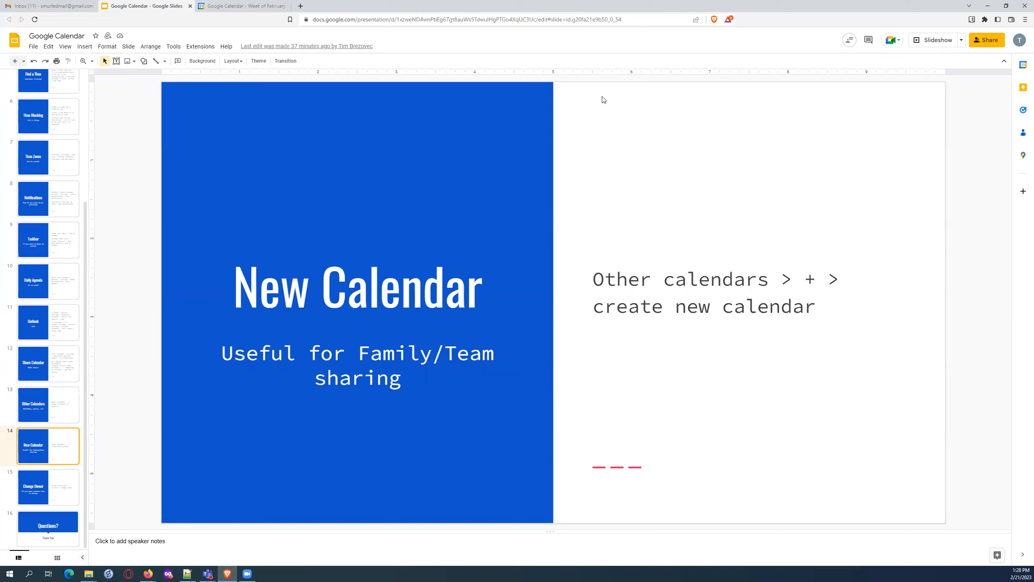
# Step: Switch back to Google Calendar and create a new calendar named Work with the description "for work"
pyautogui.click(261, 10)
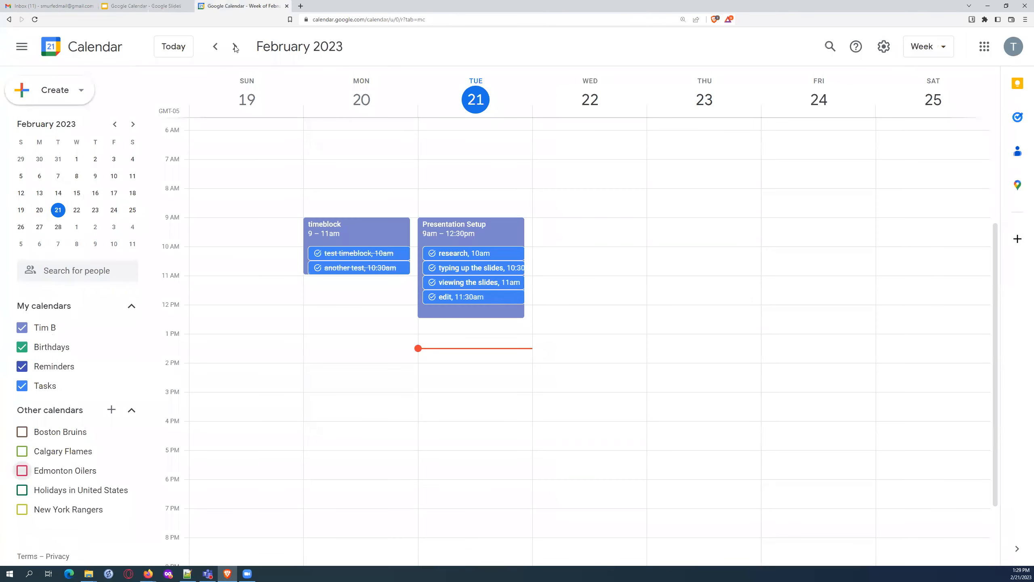
pyautogui.click(110, 412)
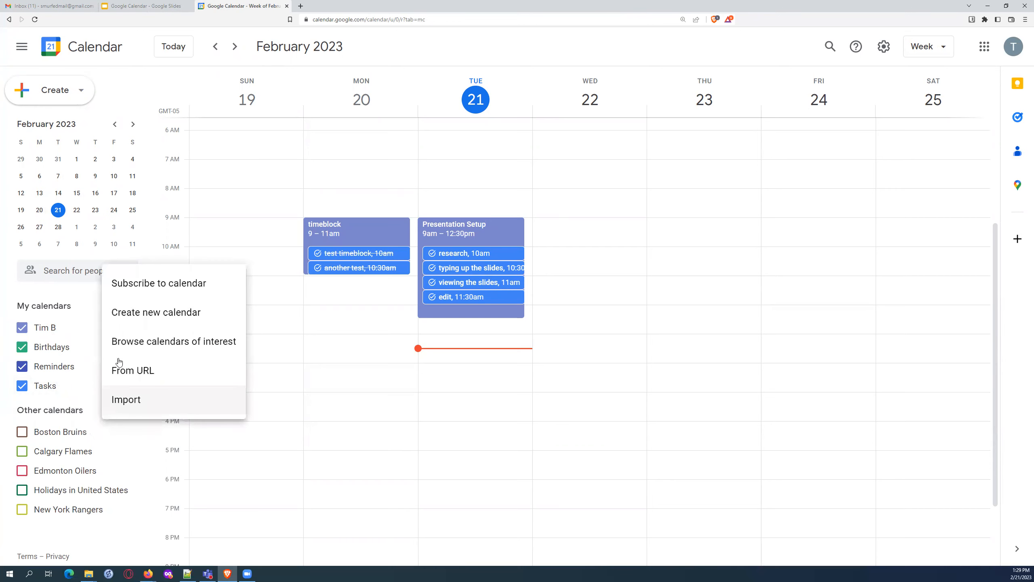
pyautogui.click(135, 313)
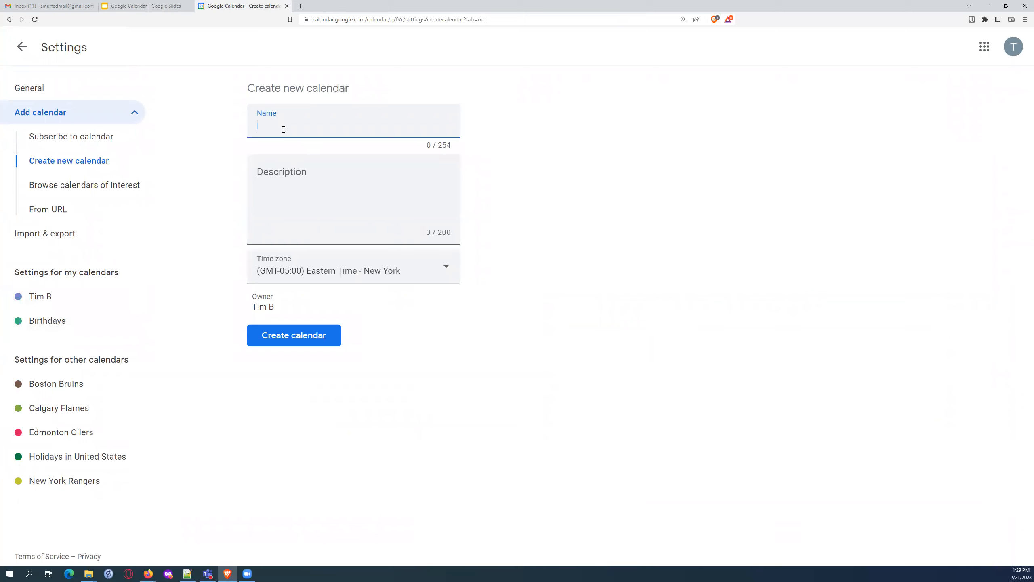
pyautogui.write('Work')
pyautogui.click(296, 176)
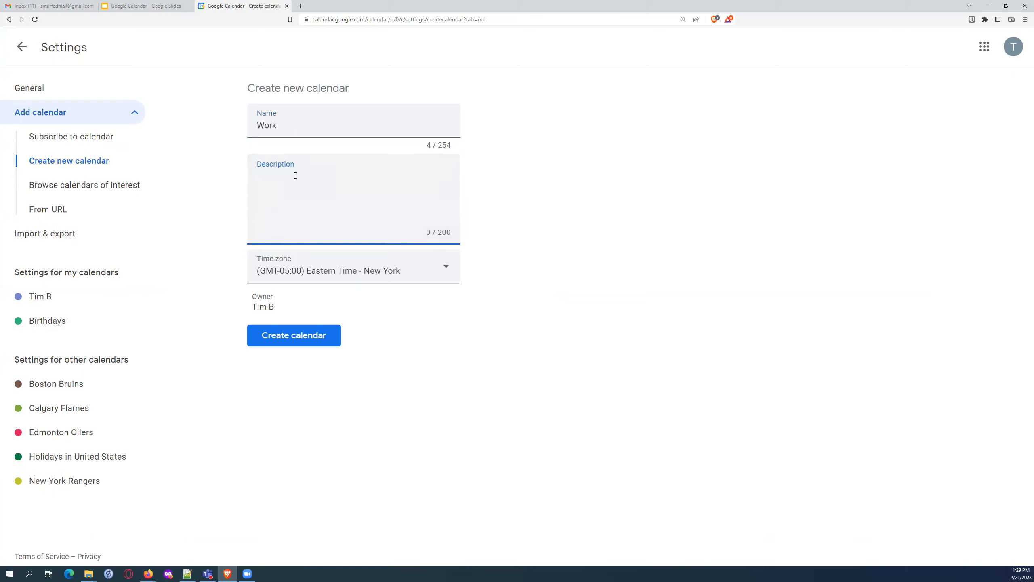
pyautogui.write('for work')
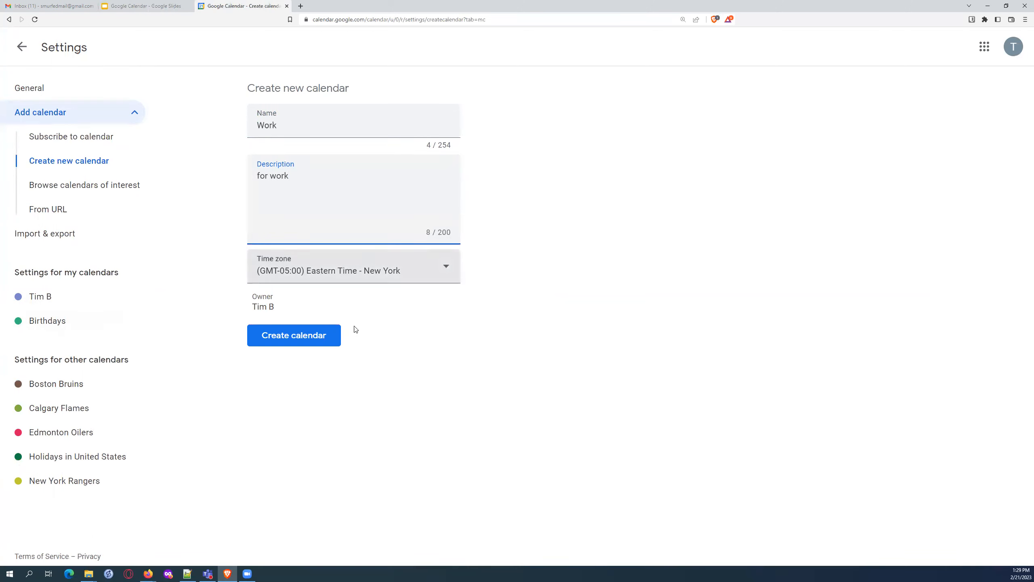
pyautogui.click(298, 341)
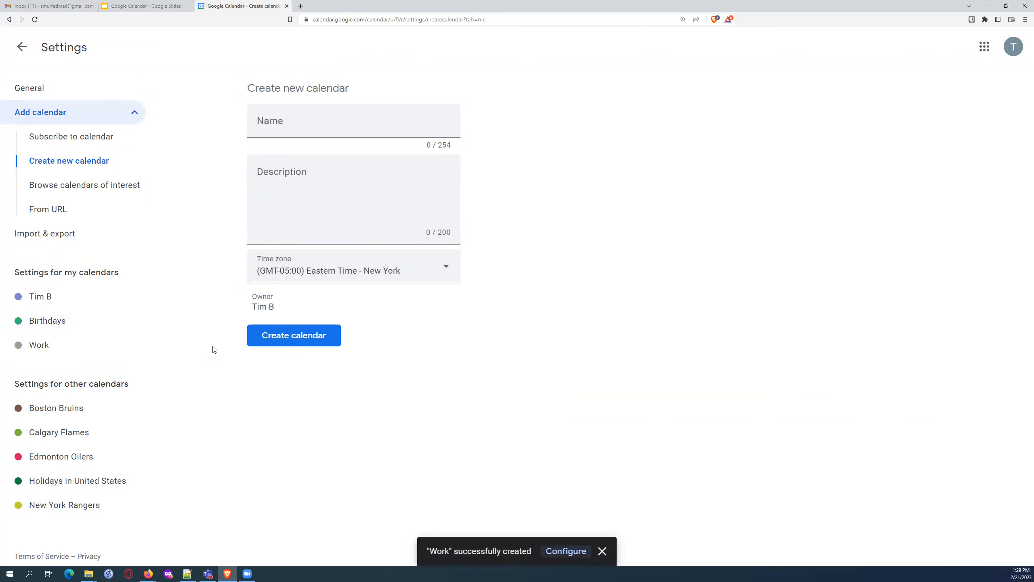
# Step: Return to the week view and change the Work calendar's color to red
pyautogui.click(28, 49)
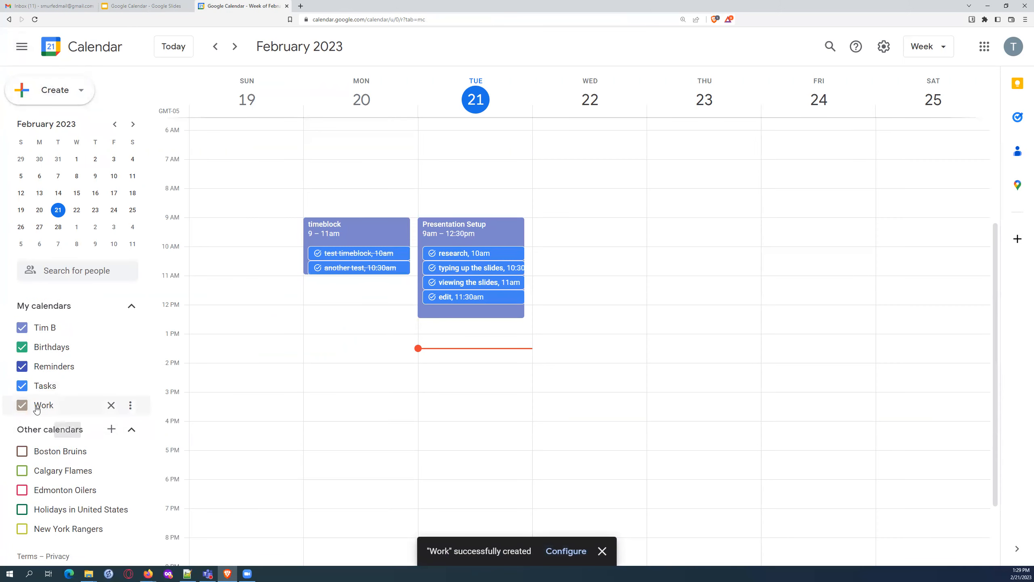
pyautogui.click(131, 405)
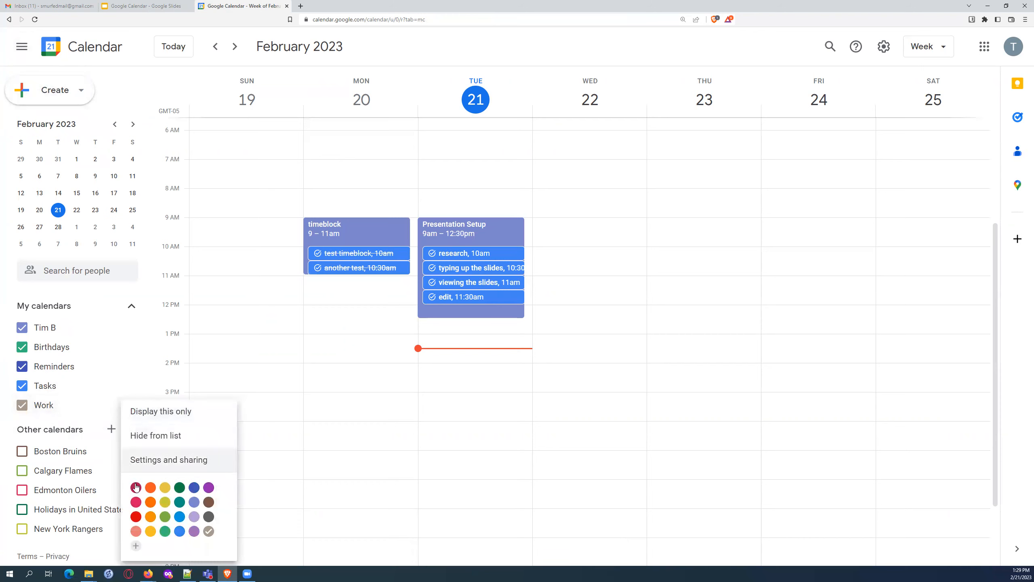
pyautogui.click(136, 518)
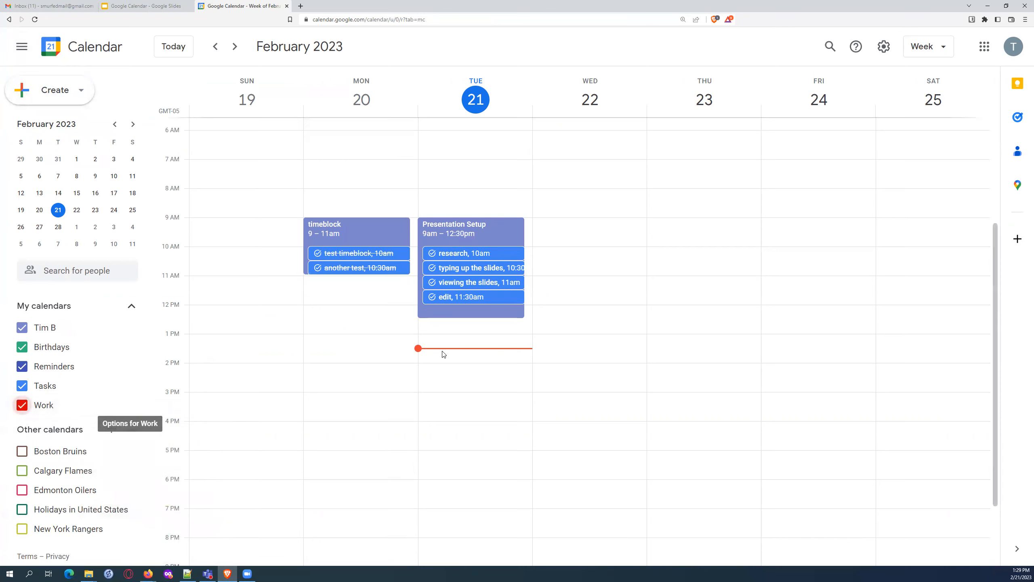
# Step: Create the event "important work stuff" on Tuesday, February 21, from 1:30pm to 4:00pm in the Work calendar
pyautogui.moveTo(435, 349); pyautogui.dragTo(472, 465)
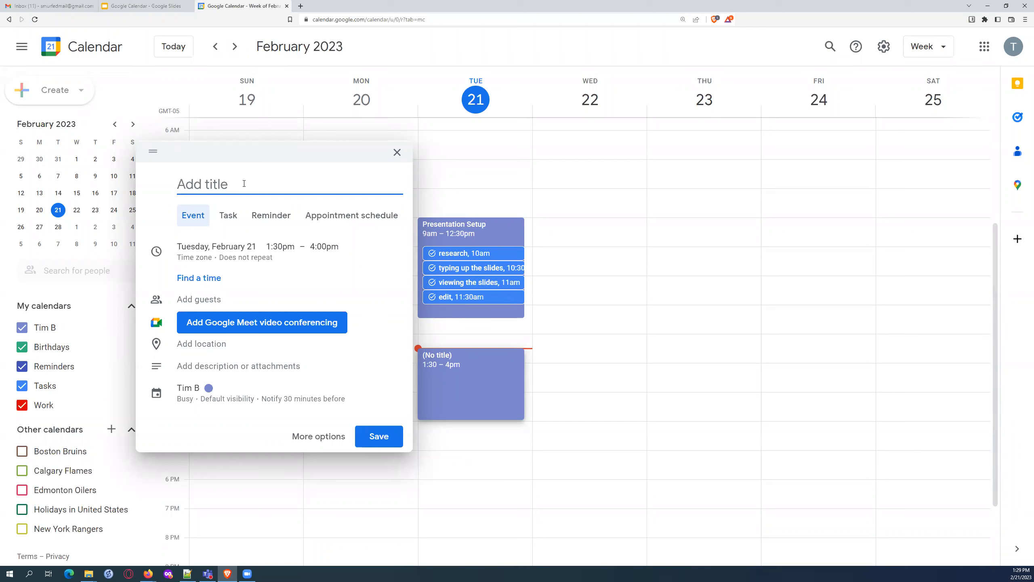
pyautogui.write('important work stuff')
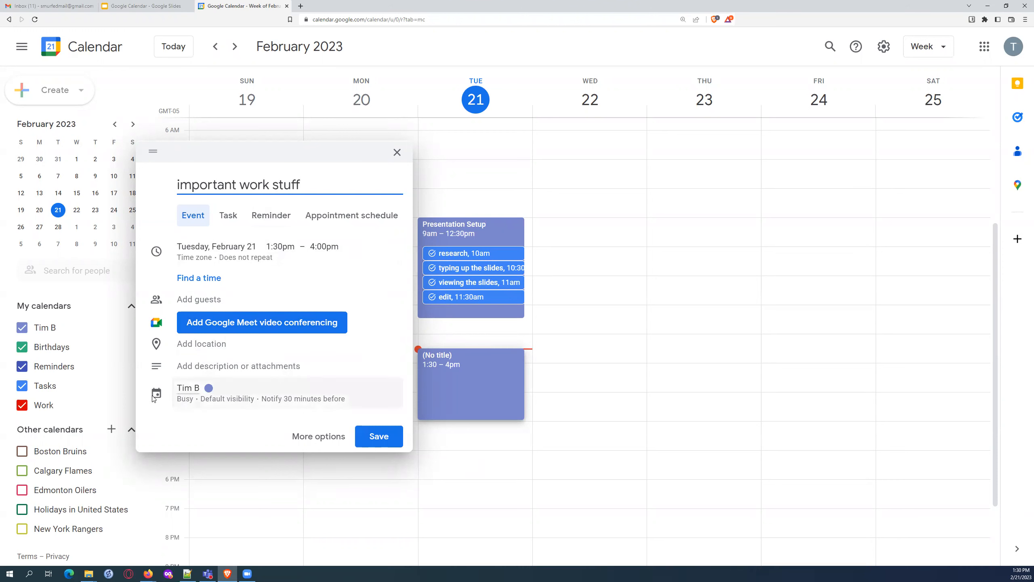
pyautogui.click(208, 392)
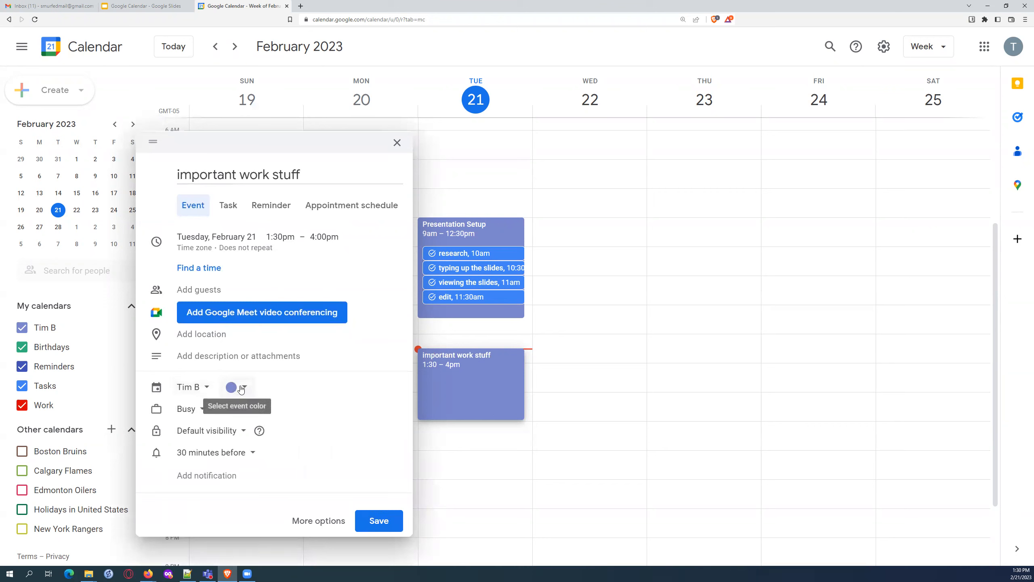
pyautogui.click(202, 390)
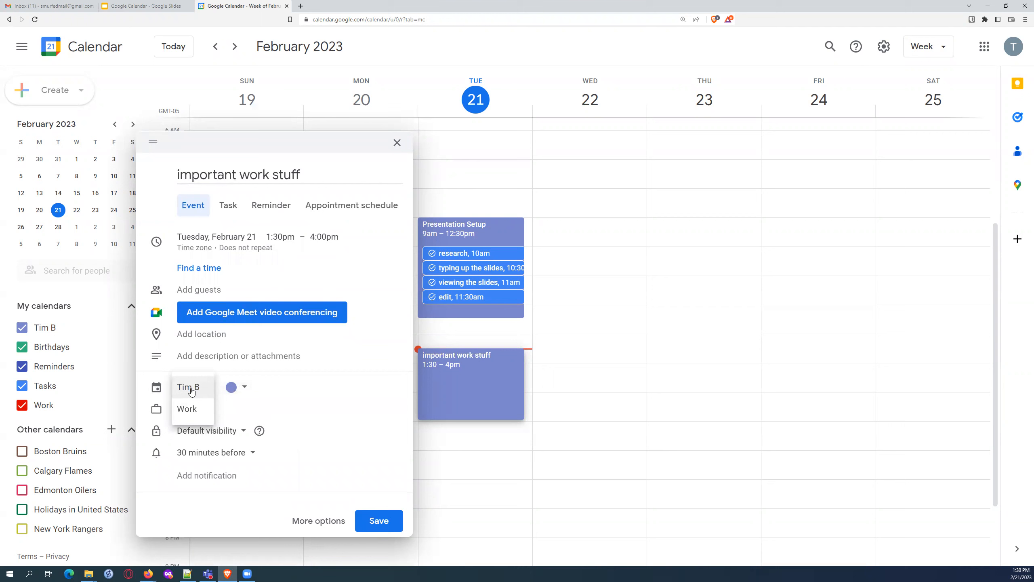
pyautogui.click(190, 410)
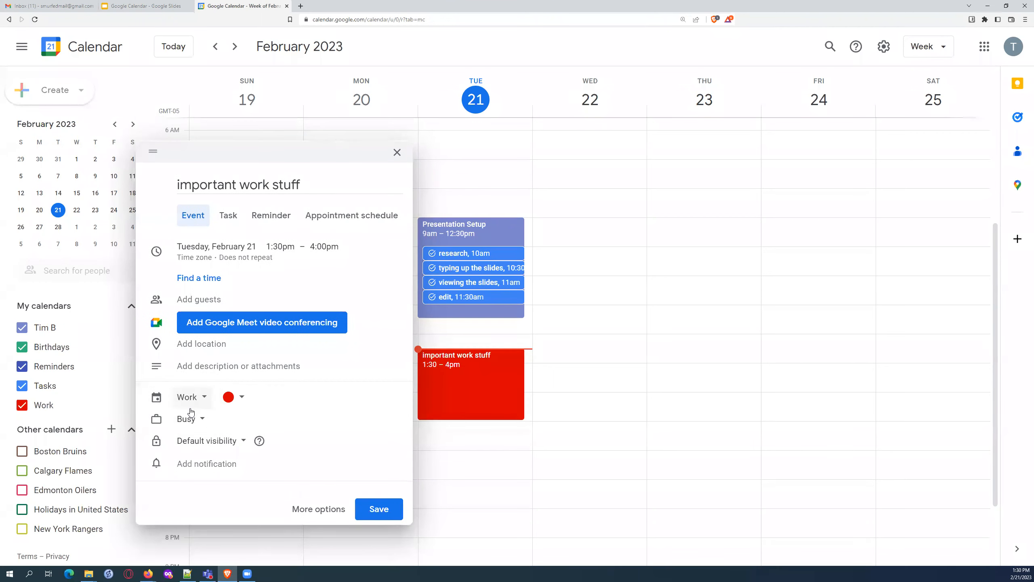
pyautogui.click(453, 418)
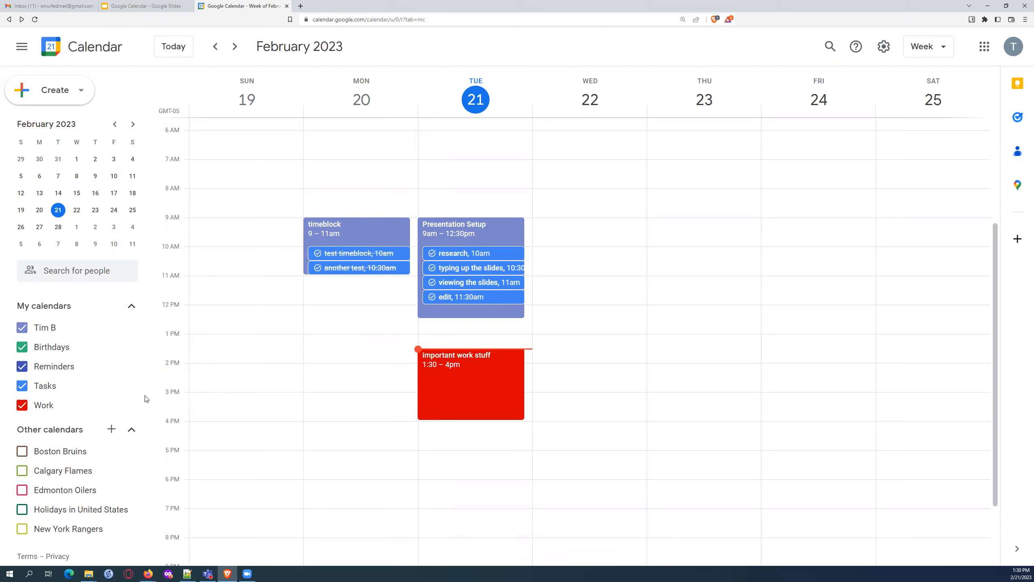
# Step: Hide the Work calendar from the week view and show it again
pyautogui.click(22, 405)
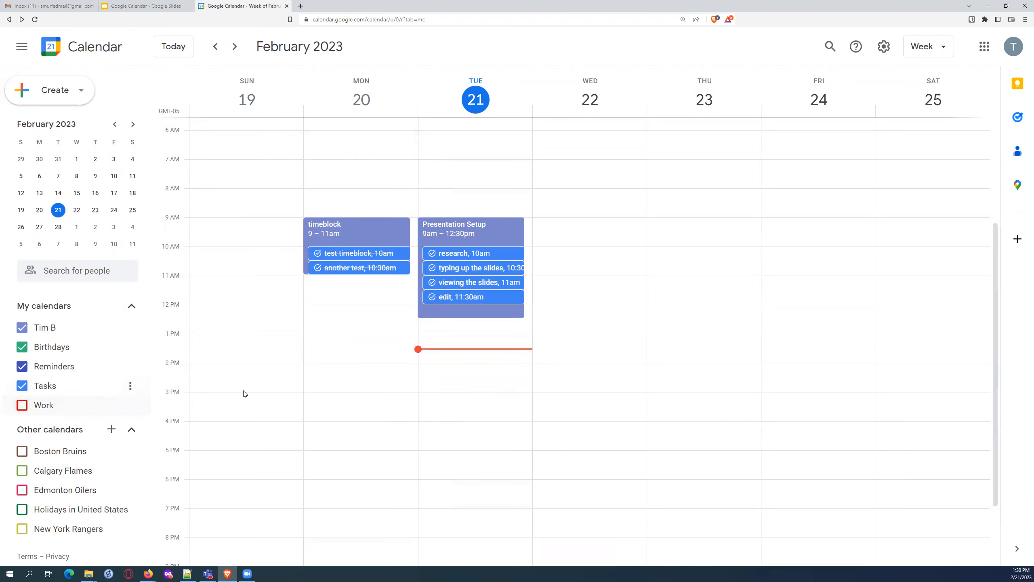
pyautogui.click(22, 408)
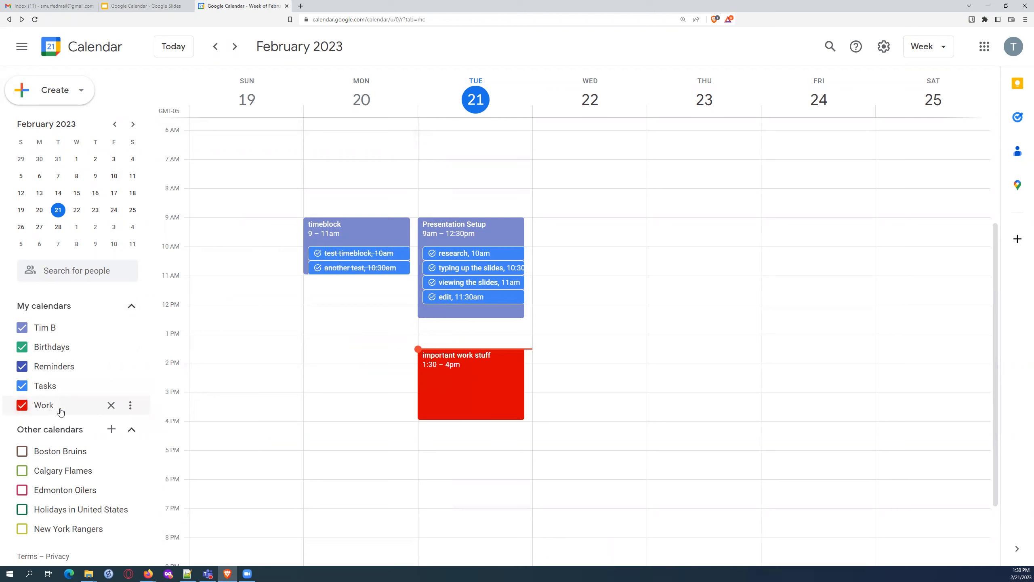
# Step: Look at the Work calendar's settings for sharing with specific people or groups, and return to the week view
pyautogui.click(131, 405)
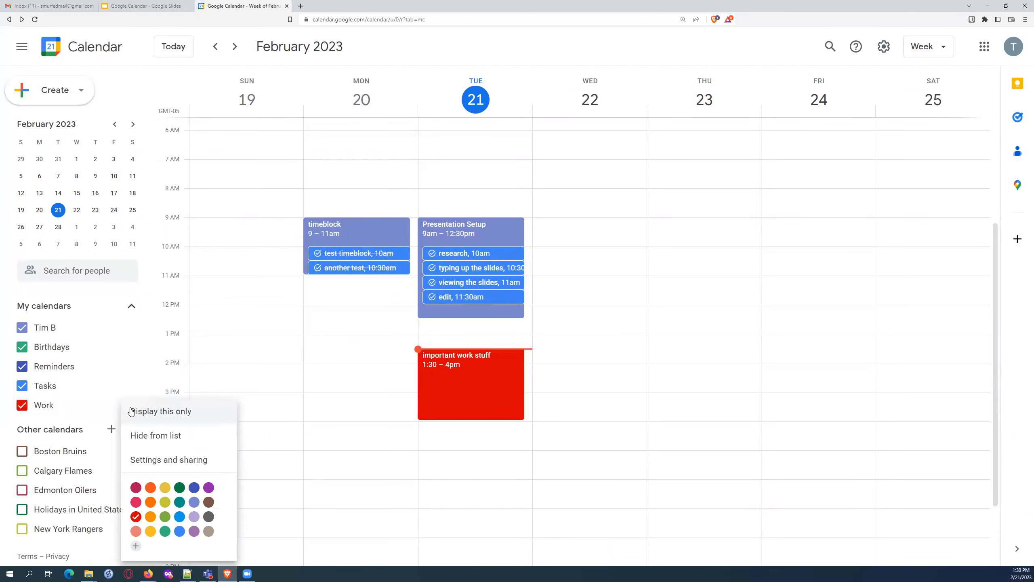
pyautogui.click(164, 465)
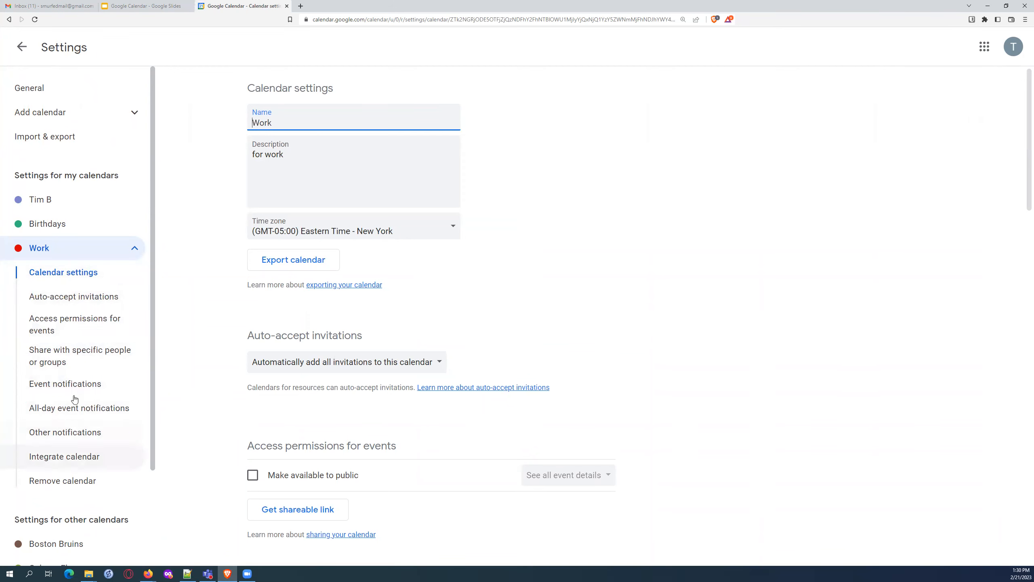
pyautogui.click(71, 360)
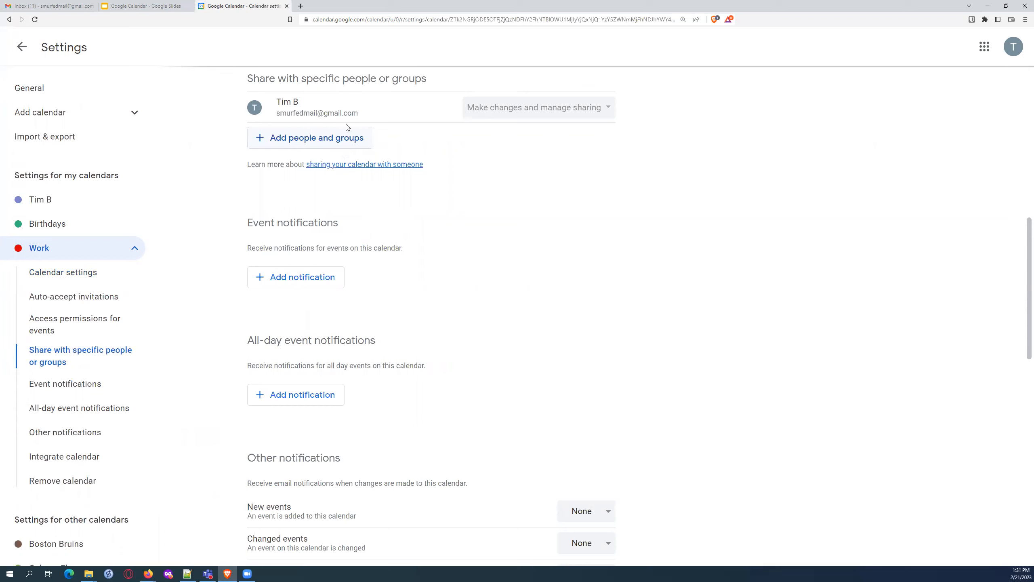
pyautogui.click(22, 51)
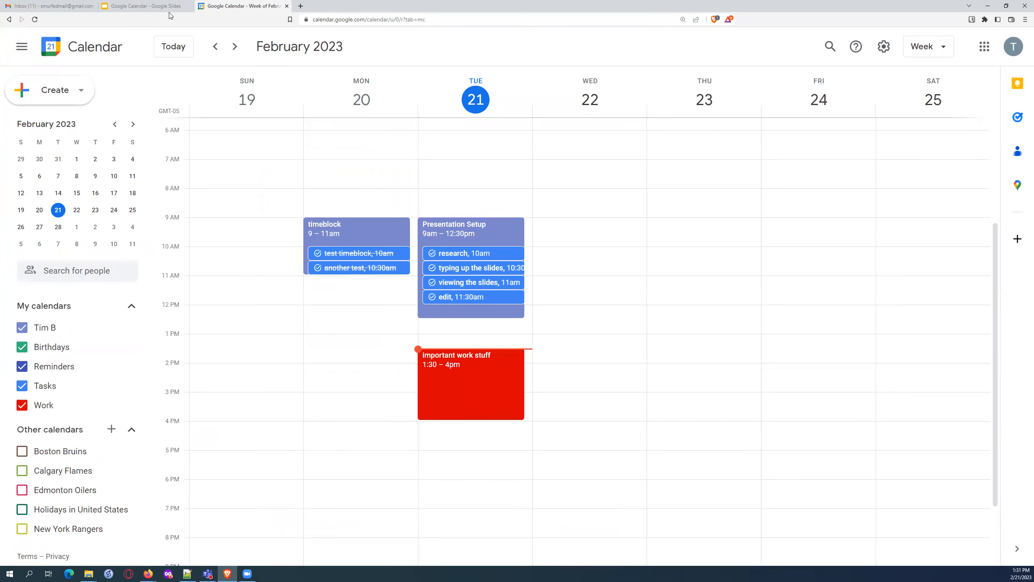
# Step: Switch to the Google Slides presentation and show the Change Owner slide
pyautogui.click(155, 6)
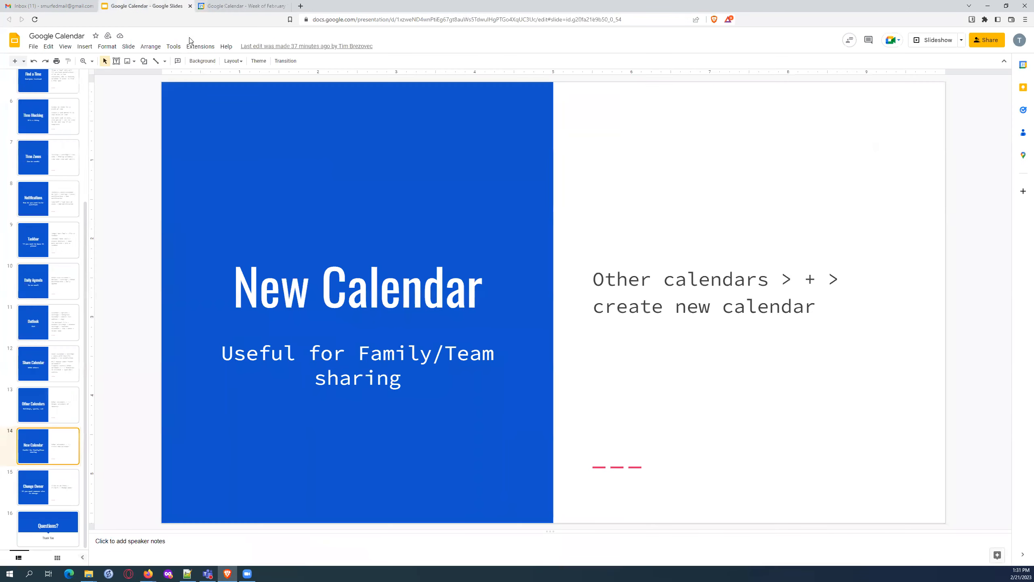
pyautogui.click(59, 490)
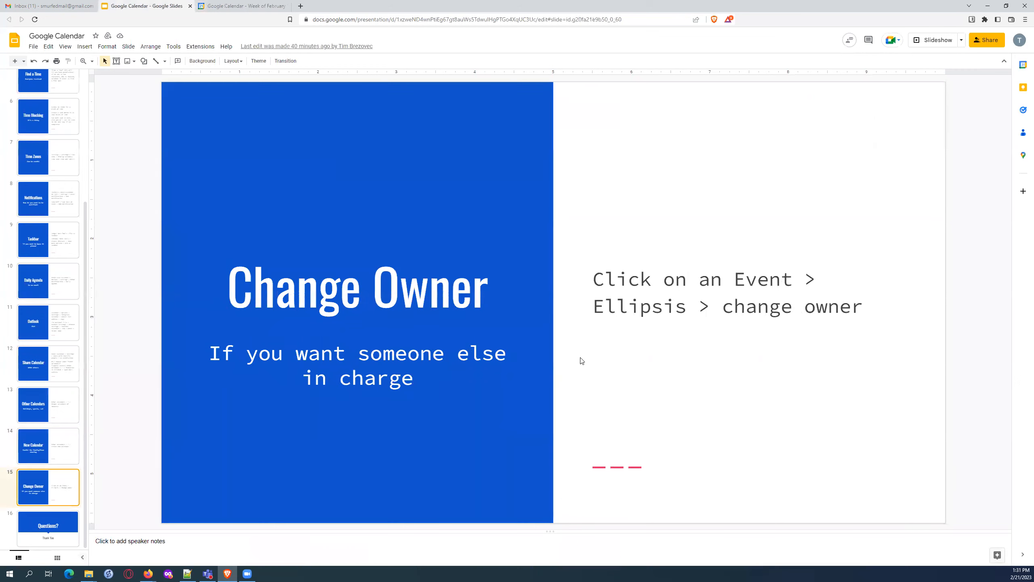
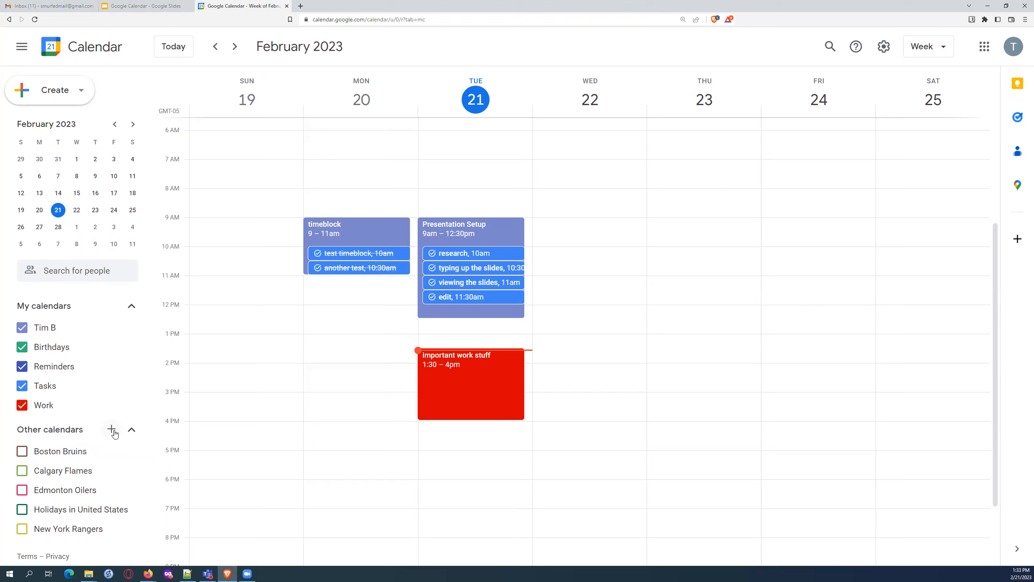
# Step: In Google Calendar, create a new calendar named Flower Stuff and change its color to yellow
pyautogui.click(113, 433)
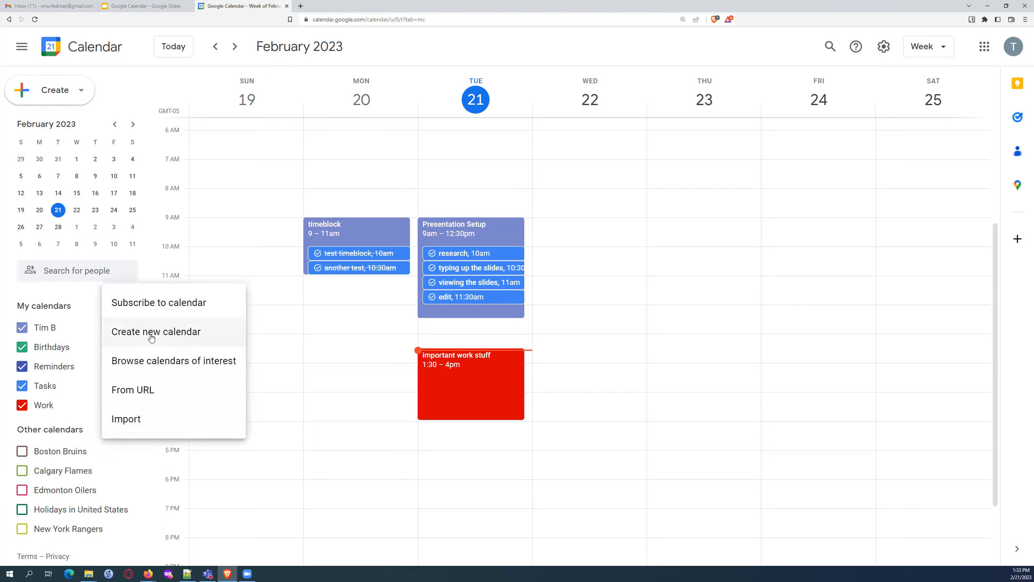
pyautogui.click(152, 337)
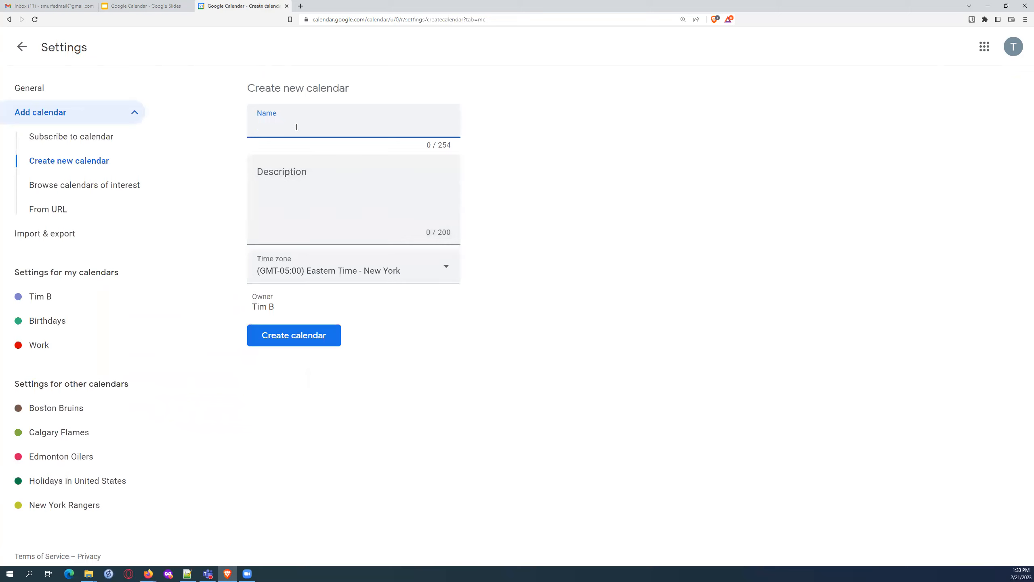
pyautogui.write('Flower Stuff')
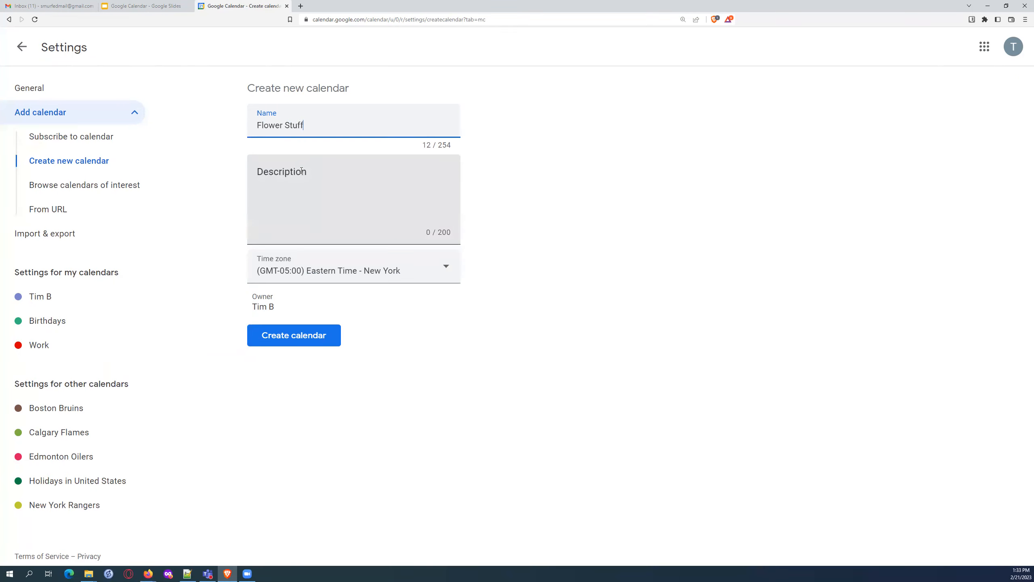
pyautogui.click(297, 336)
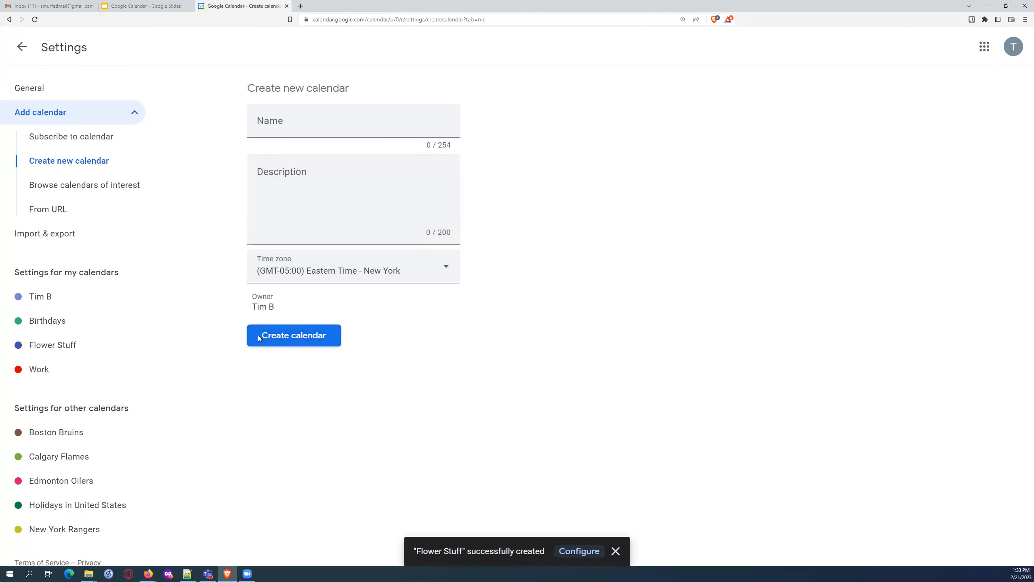
pyautogui.click(30, 51)
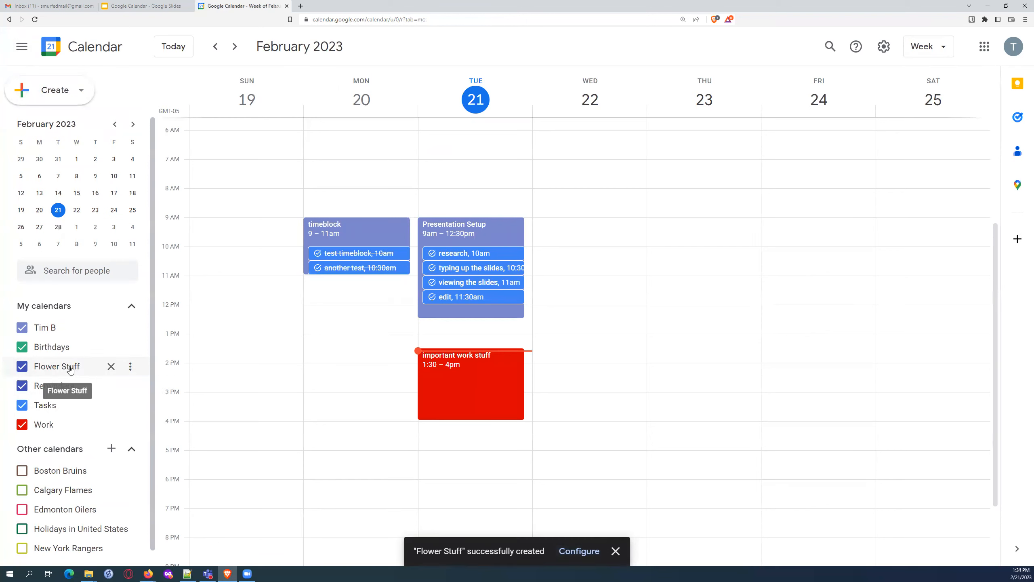
pyautogui.click(130, 366)
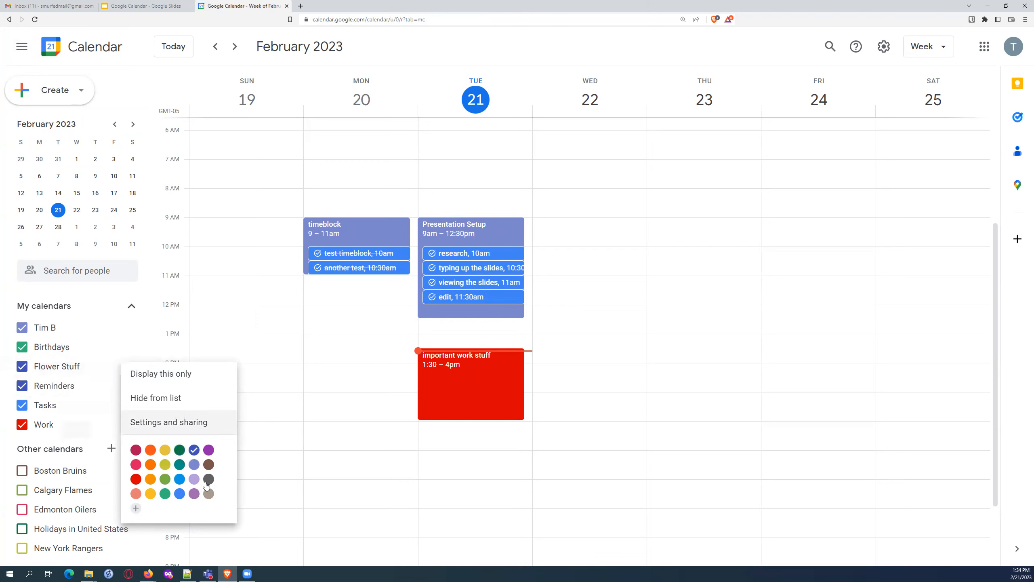
pyautogui.click(165, 454)
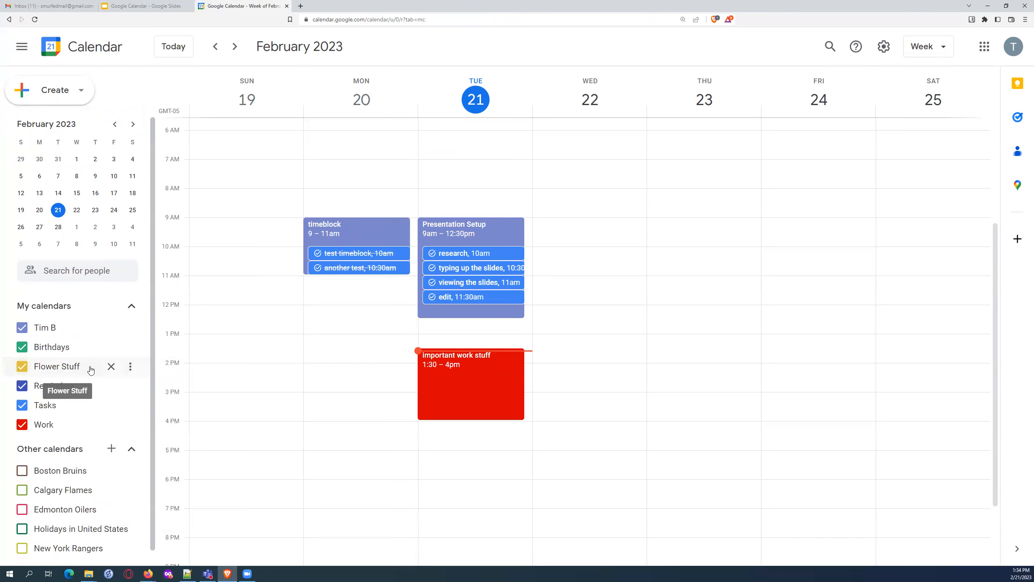
# Step: View the options for sharing the Flower Stuff calendar with specific people or groups, and go back to the week view
pyautogui.click(130, 366)
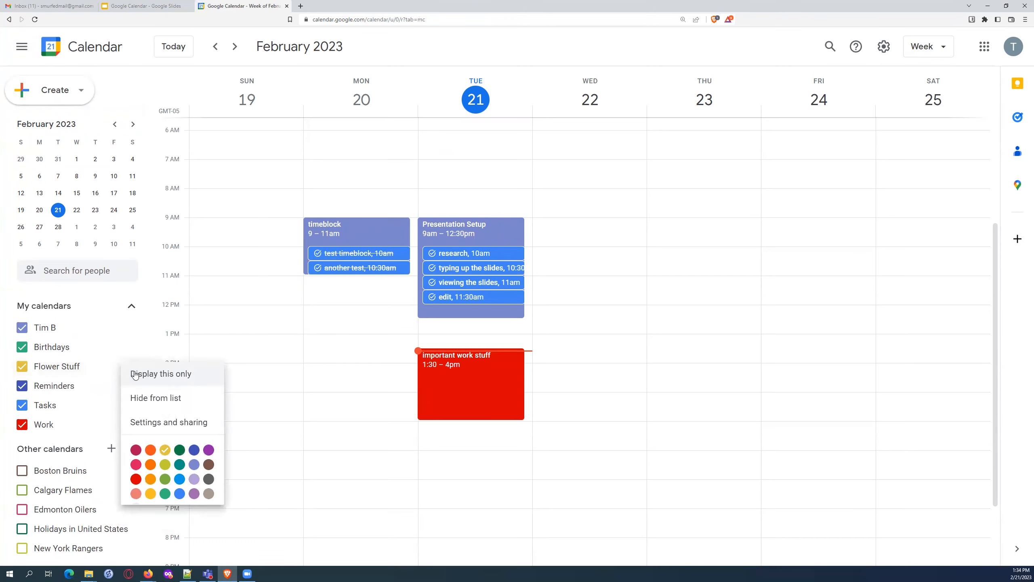
pyautogui.click(162, 424)
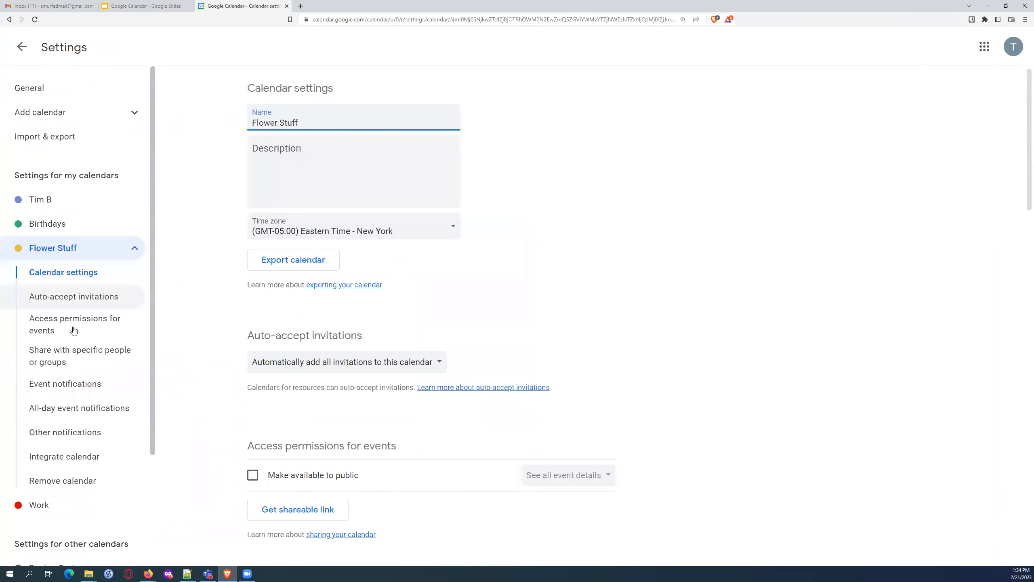
pyautogui.click(64, 363)
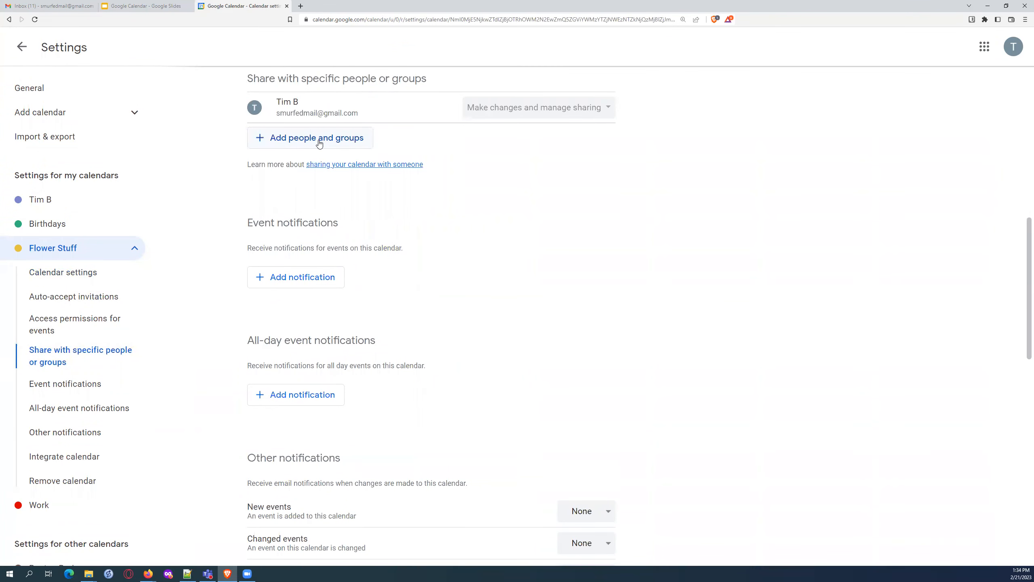
pyautogui.click(19, 48)
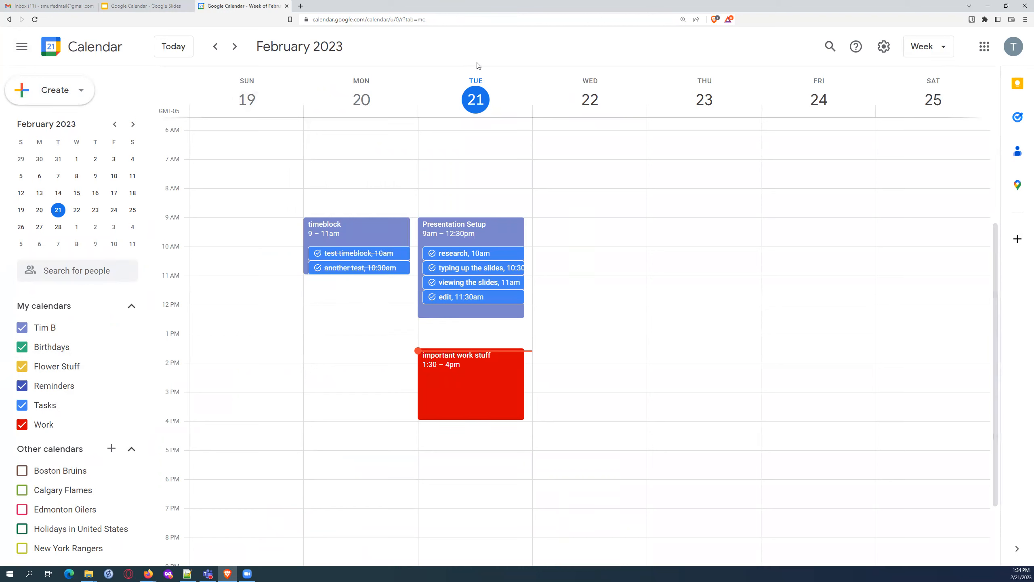
# Step: Advance the week view to the week of August 6, 2023
pyautogui.click(236, 48)
pyautogui.click(236, 48)
pyautogui.click(235, 47)
pyautogui.click(236, 48)
pyautogui.click(235, 47)
pyautogui.click(236, 47)
pyautogui.click(235, 47)
pyautogui.click(235, 48)
pyautogui.click(235, 47)
pyautogui.click(235, 48)
pyautogui.click(235, 47)
pyautogui.click(235, 47)
pyautogui.click(235, 47)
pyautogui.click(236, 47)
pyautogui.click(236, 47)
pyautogui.click(235, 47)
pyautogui.click(235, 47)
pyautogui.click(235, 48)
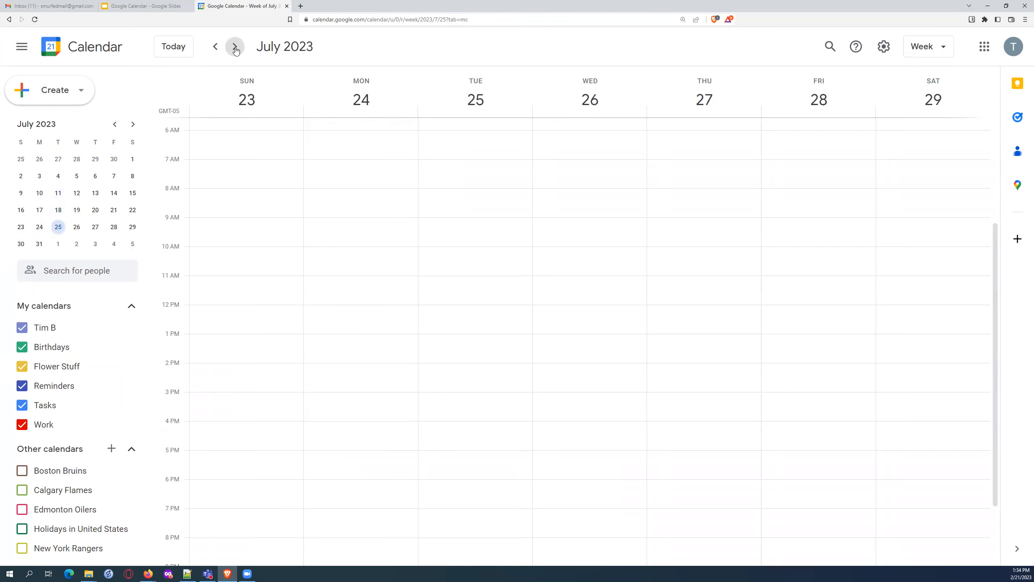
pyautogui.click(235, 48)
pyautogui.click(235, 47)
# Step: Browse the month overview ahead to December 2023 and open the week containing Monday, December 11
pyautogui.click(133, 124)
pyautogui.click(133, 125)
pyautogui.click(132, 125)
pyautogui.click(115, 125)
pyautogui.click(115, 125)
pyautogui.click(115, 125)
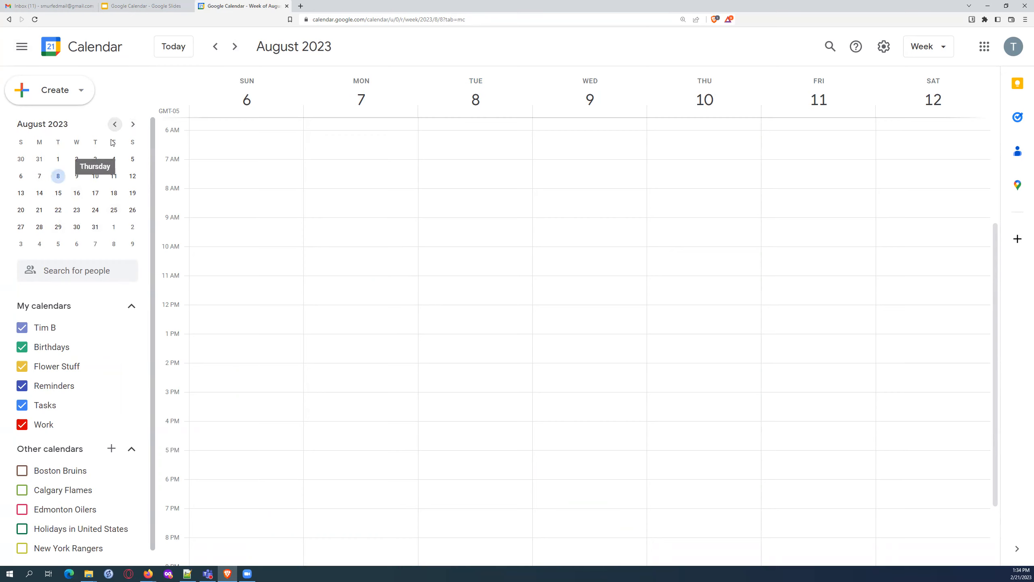
pyautogui.click(134, 126)
pyautogui.click(134, 126)
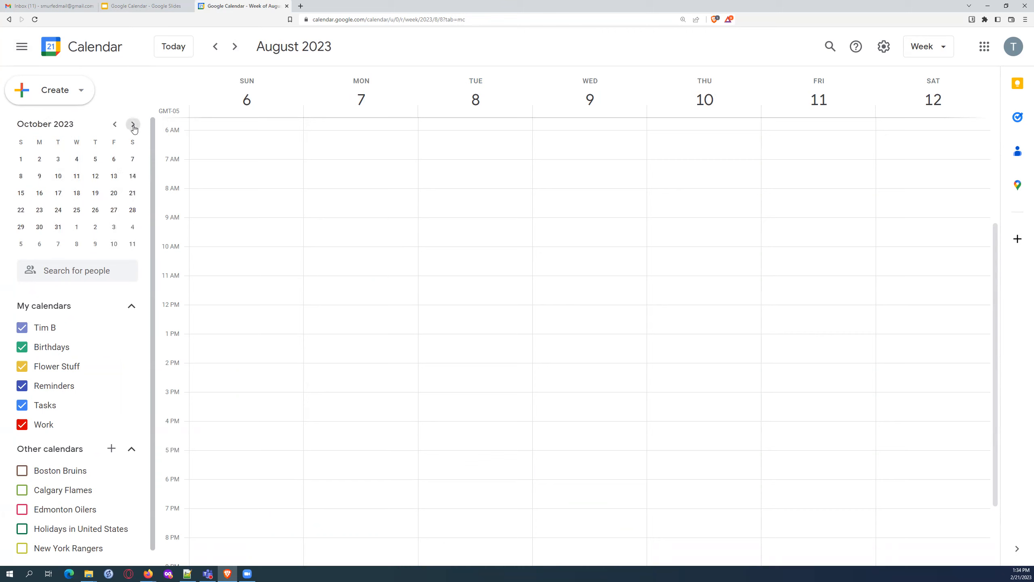
pyautogui.click(134, 126)
pyautogui.click(134, 126)
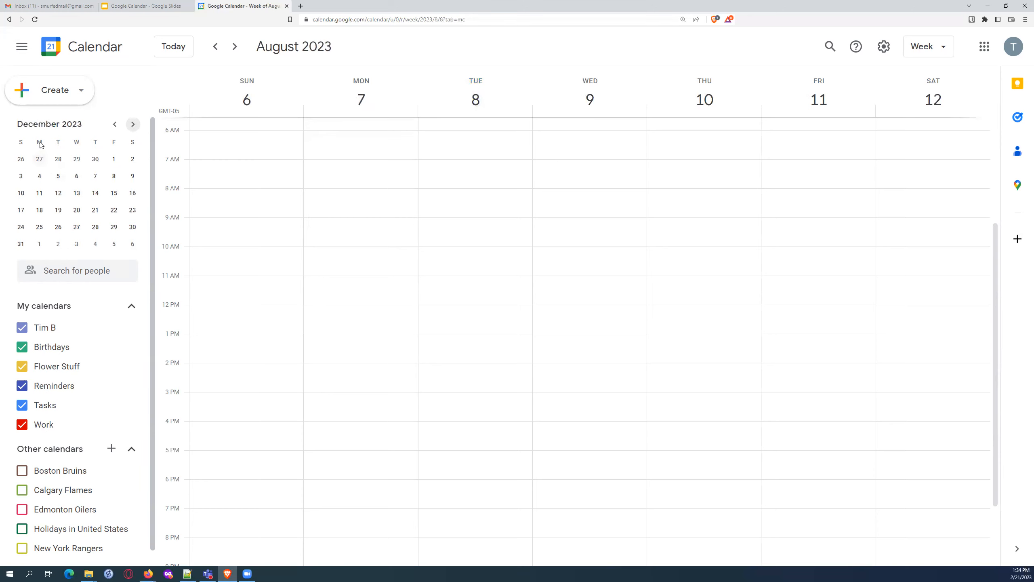
pyautogui.click(40, 193)
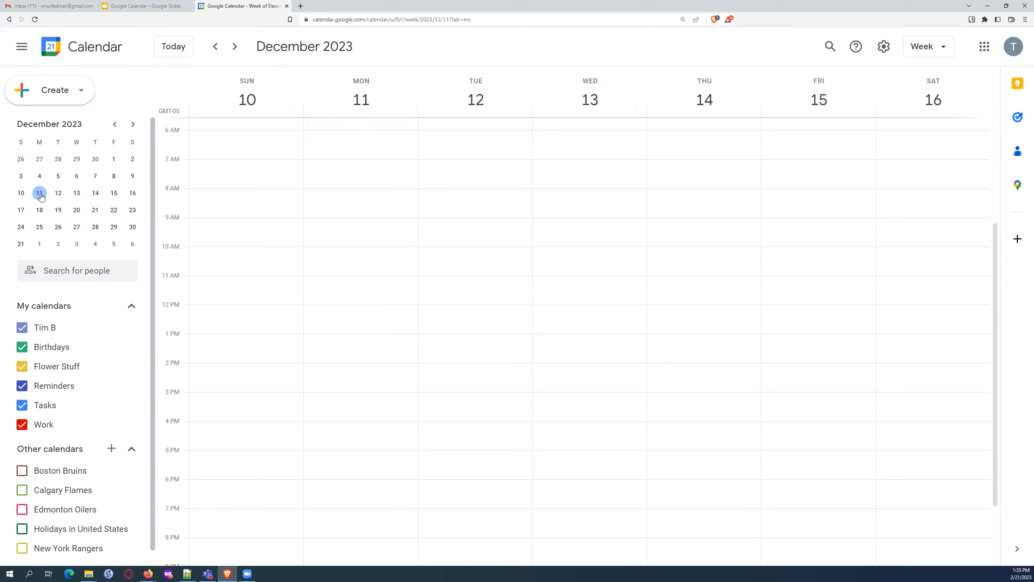
# Step: Start an all-day event titled "Order Flowers x" spanning Monday, December 11 to Tuesday, December 12
pyautogui.click(353, 225)
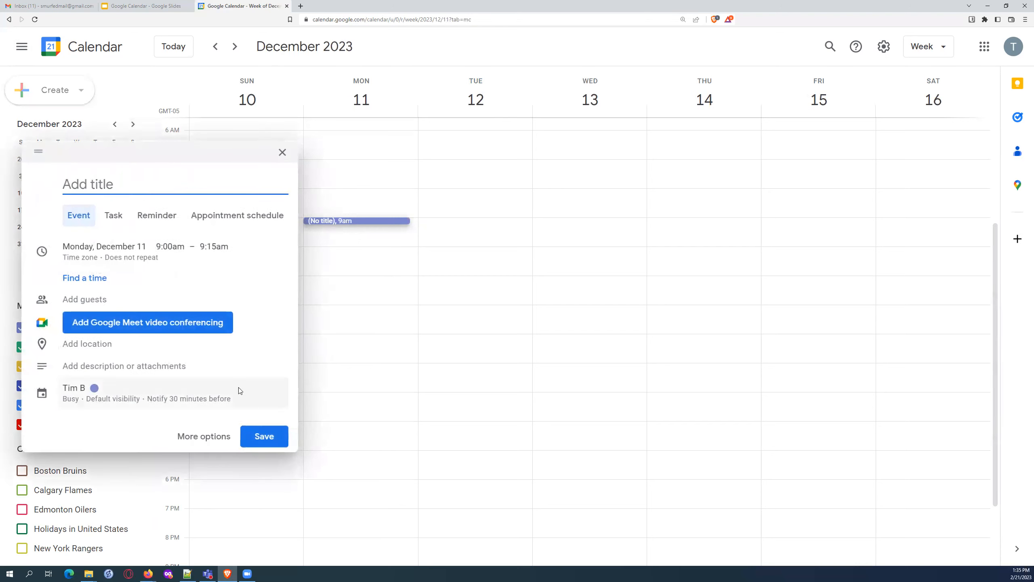
pyautogui.click(282, 152)
pyautogui.moveTo(367, 114); pyautogui.dragTo(466, 116)
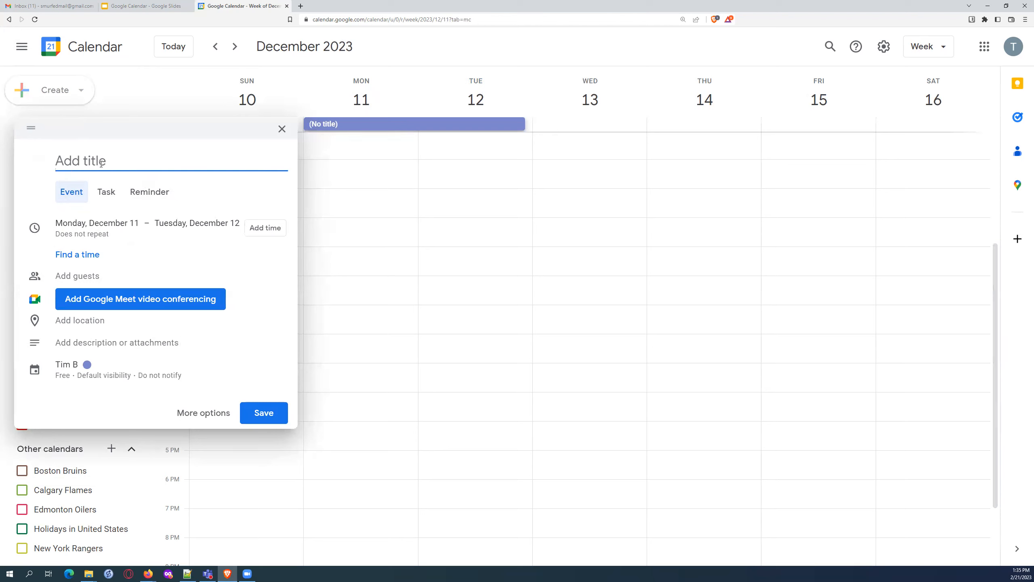
pyautogui.write('Order Flowers')
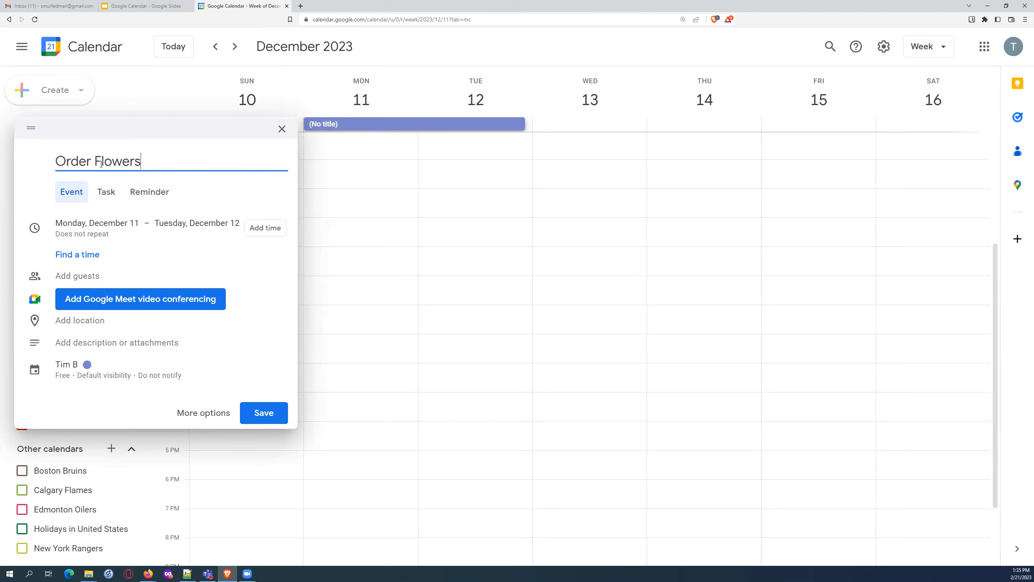
pyautogui.write(' x')
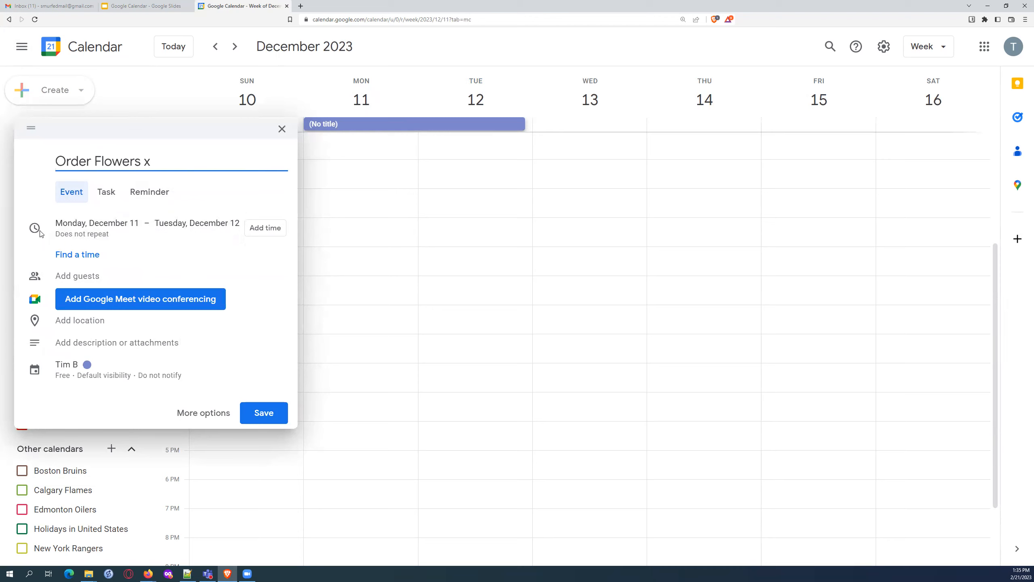
# Step: Give the Order Flowers x event a custom recurrence that repeats every 1 year
pyautogui.click(96, 237)
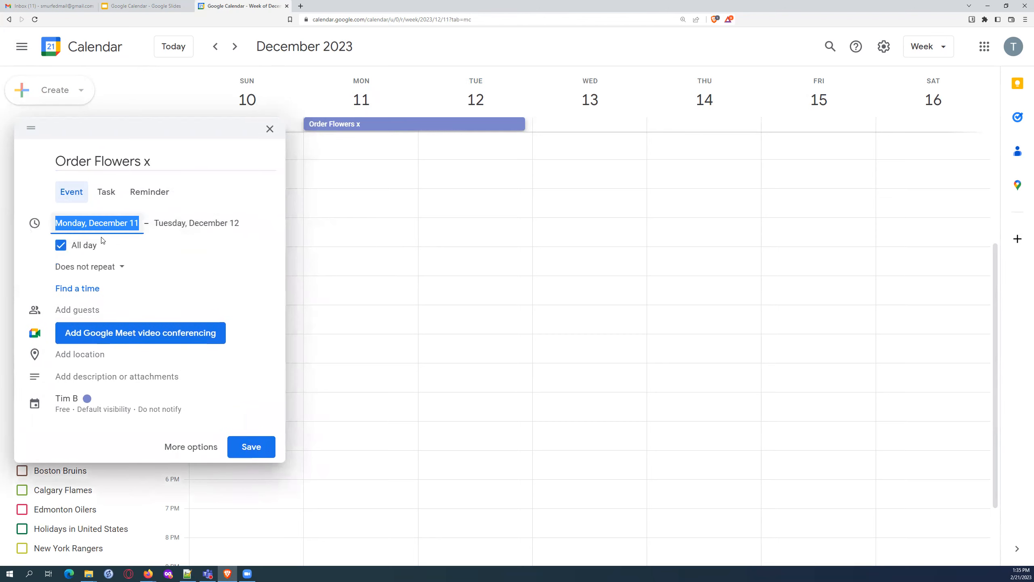
pyautogui.click(122, 273)
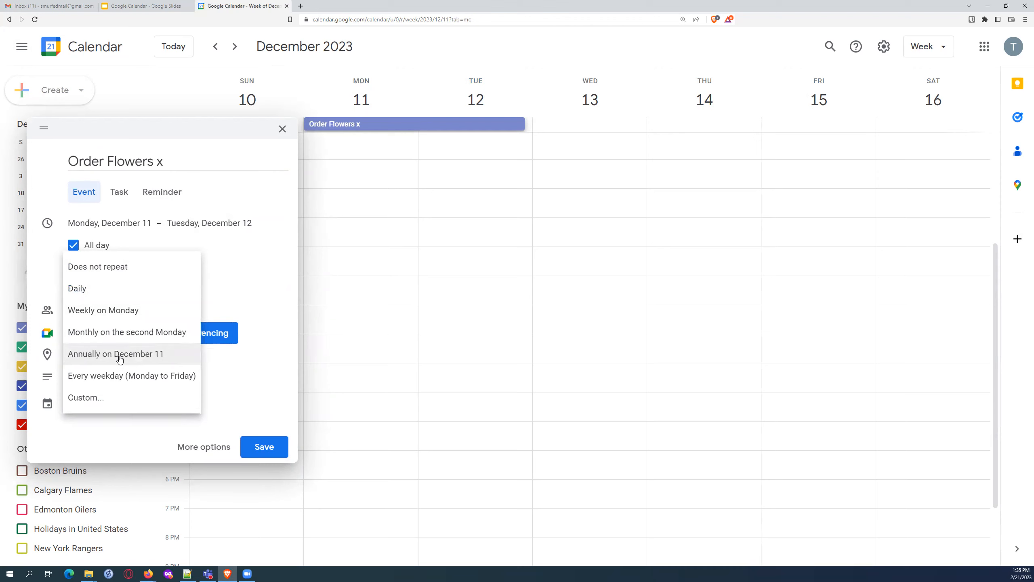
pyautogui.click(107, 399)
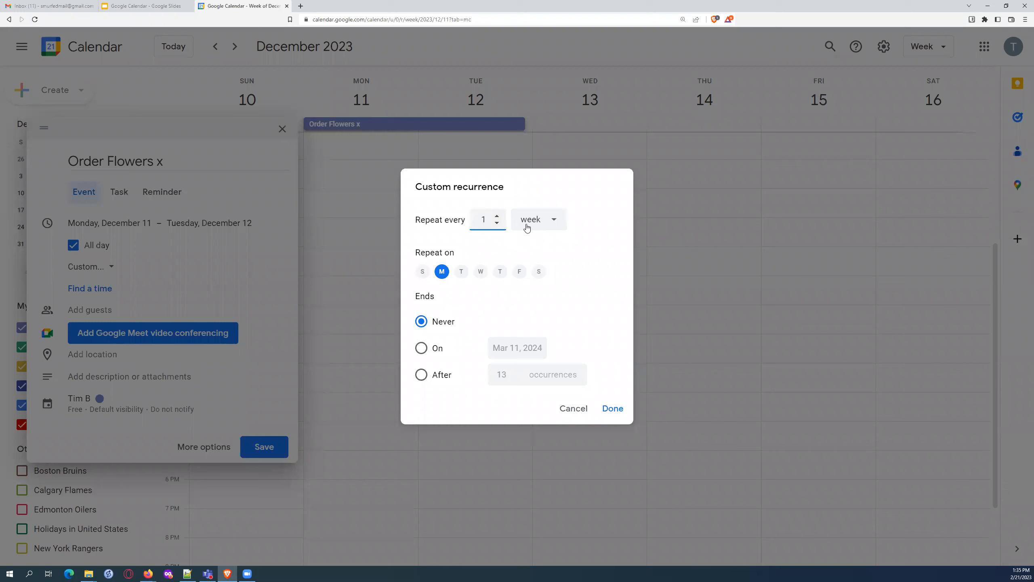
pyautogui.click(543, 228)
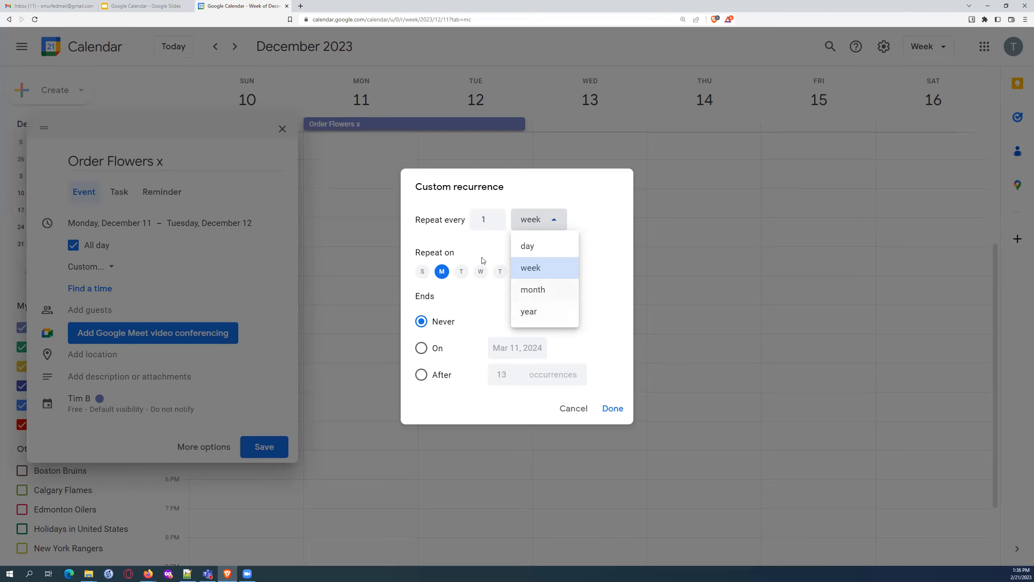
pyautogui.click(538, 311)
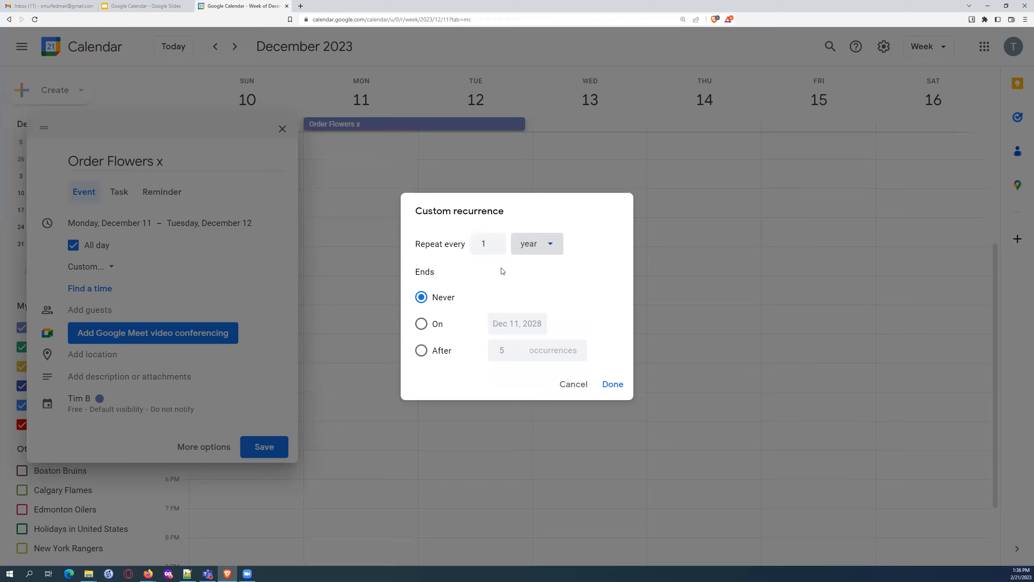
# Step: Try the end-date and occurrence-count endings for the recurrence, and apply it with the ending set to Never
pyautogui.click(423, 325)
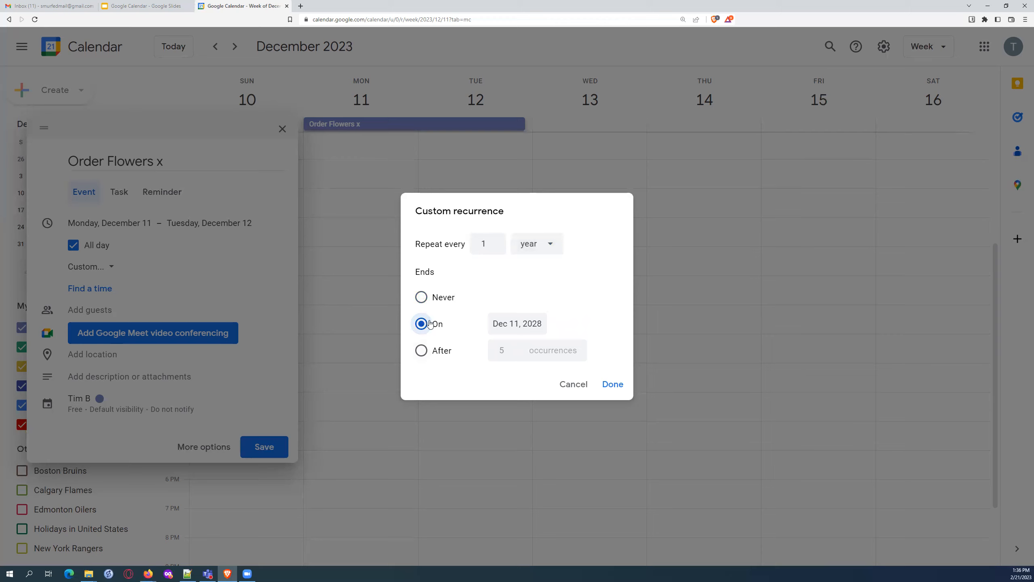
pyautogui.click(424, 300)
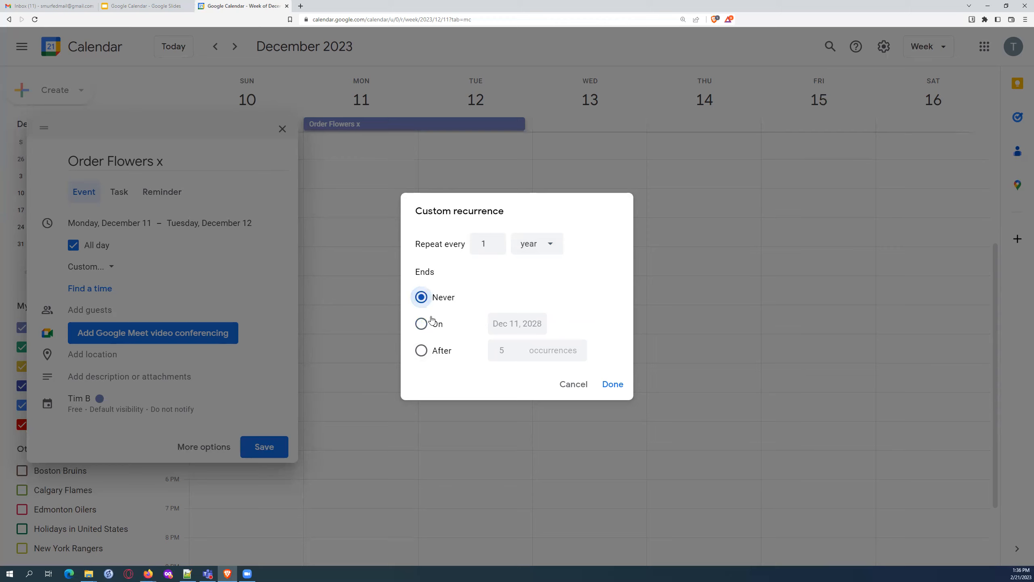
pyautogui.click(421, 325)
pyautogui.click(425, 358)
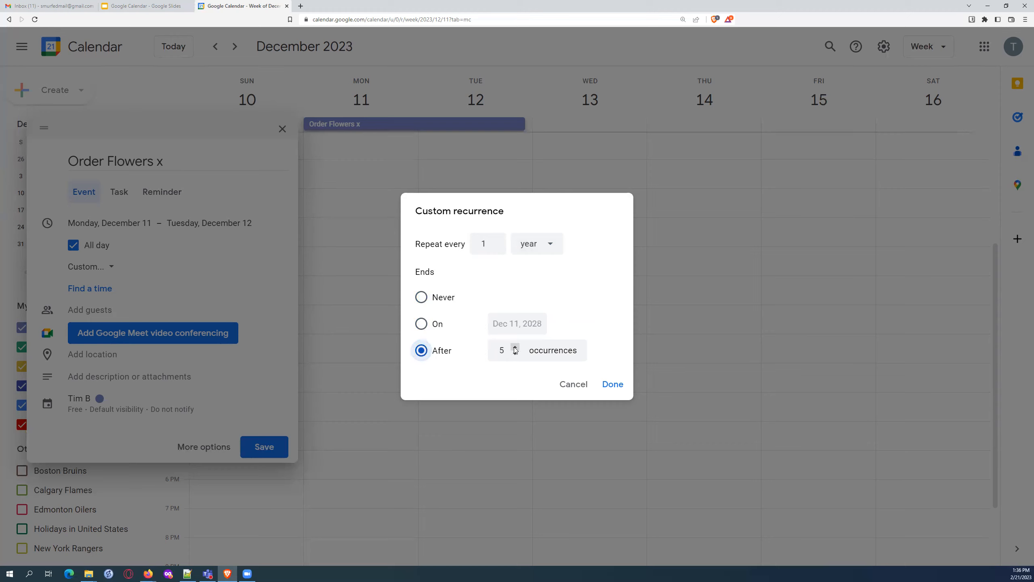
pyautogui.click(423, 295)
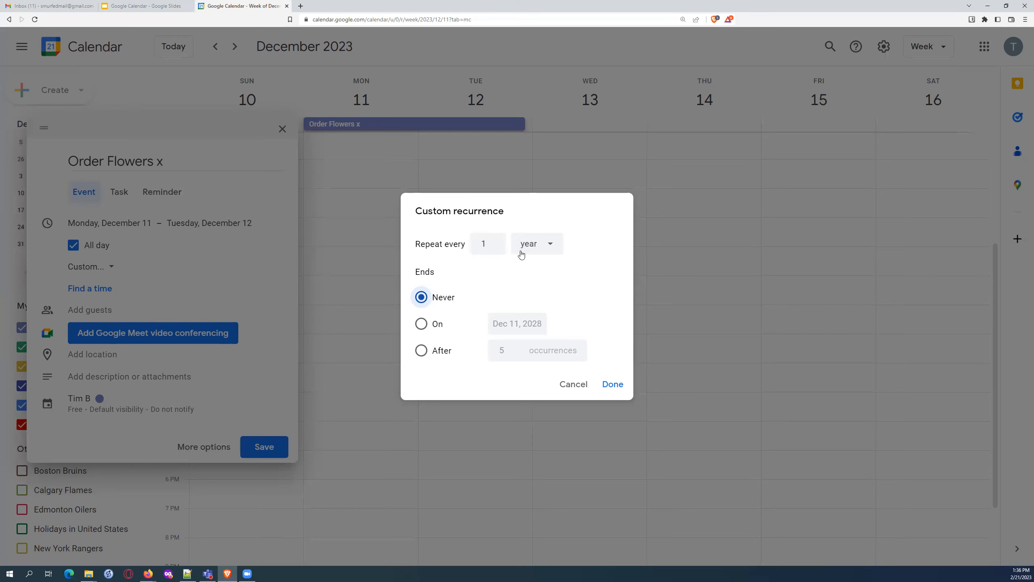
pyautogui.click(613, 385)
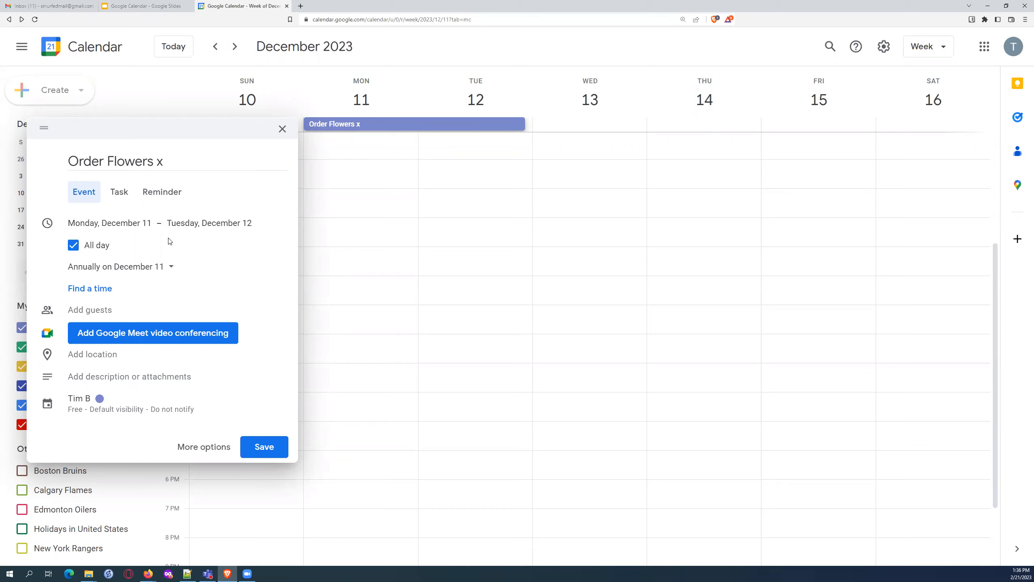
# Step: Add a three-line event description: the phone number for the order, "location of flowerboxes" and "type of flower"
pyautogui.click(122, 376)
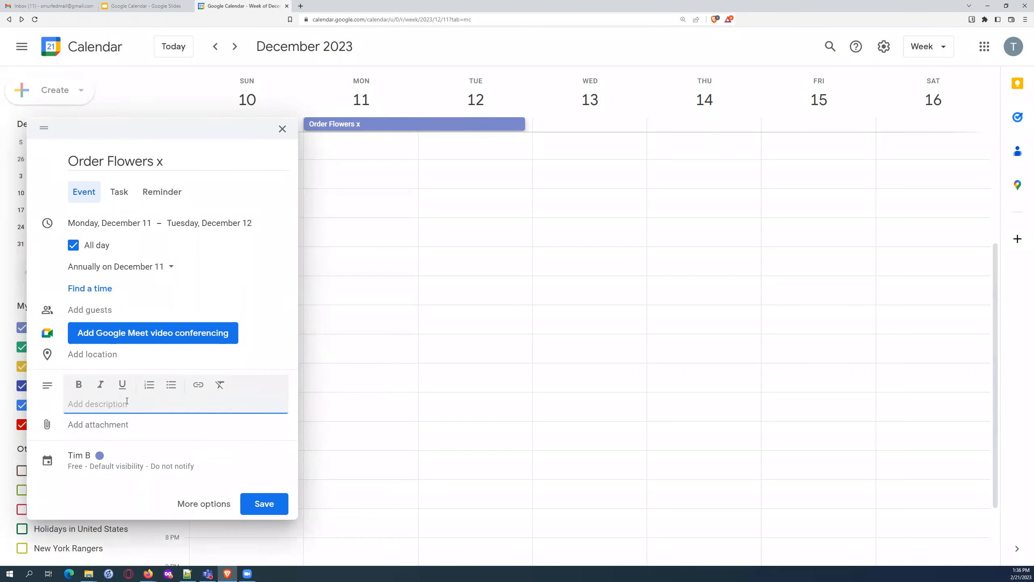
pyautogui.write('phone number for the order 1-555-555-5555')
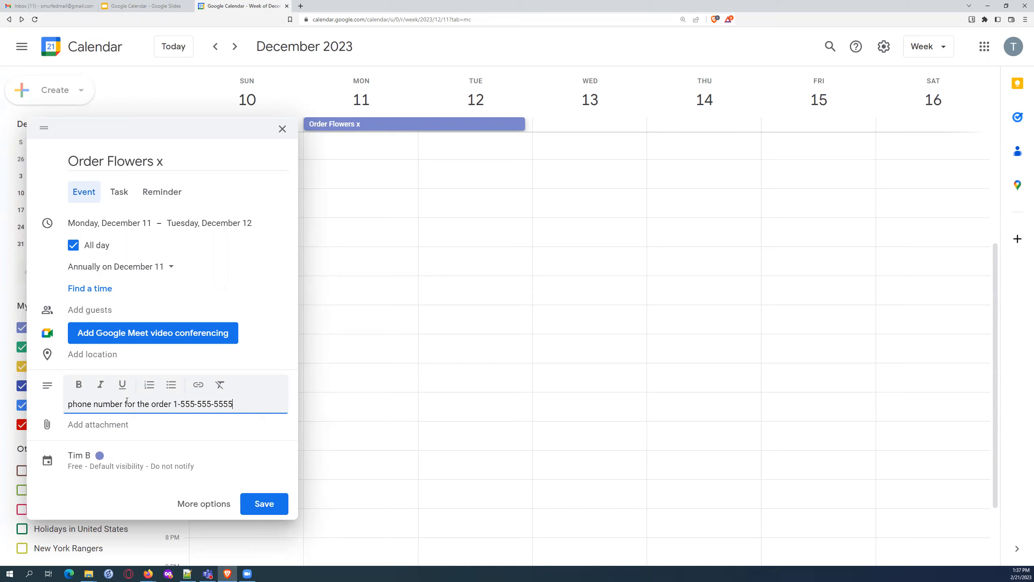
pyautogui.press('Return')
pyautogui.write('location of flowerboxes')
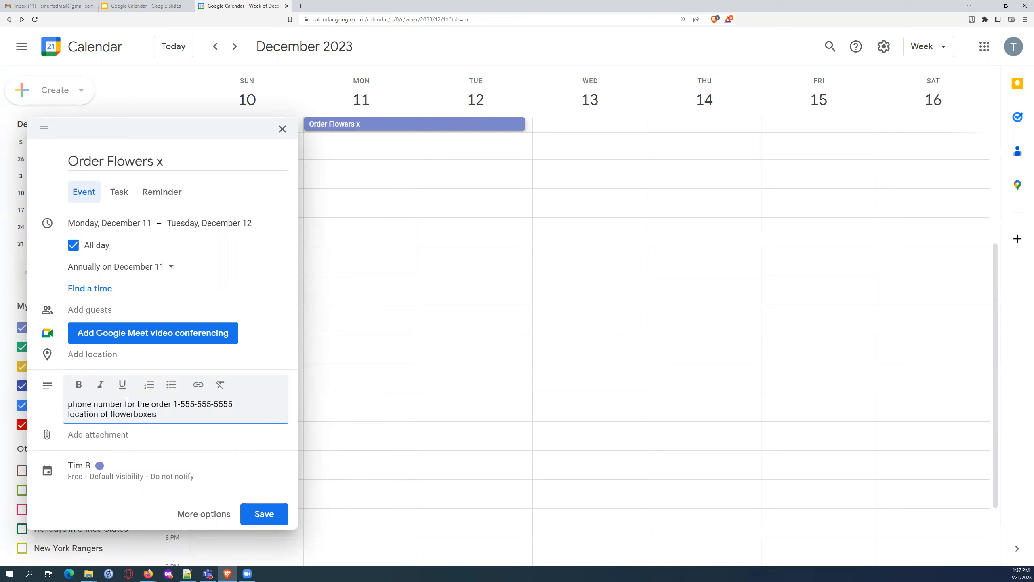
pyautogui.press('Return')
pyautogui.write('typl')
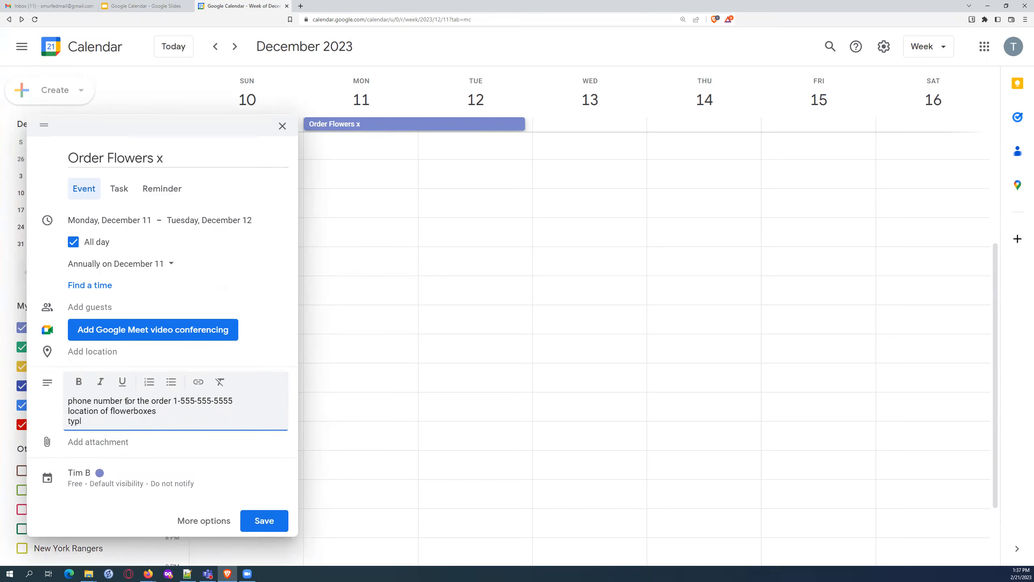
pyautogui.write('ee of tree')
pyautogui.press('BackSpace')
pyautogui.press('BackSpace')
pyautogui.press('BackSpace')
pyautogui.press('BackSpace')
pyautogui.write('flower')
# Step: Review the event's custom recurrence settings and leave them without making changes
pyautogui.click(109, 265)
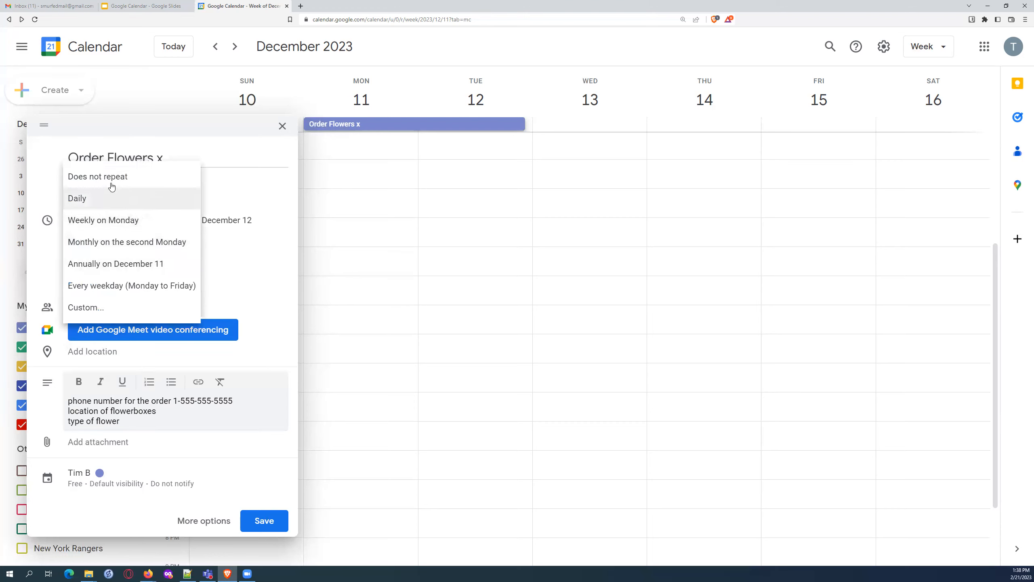
pyautogui.click(94, 307)
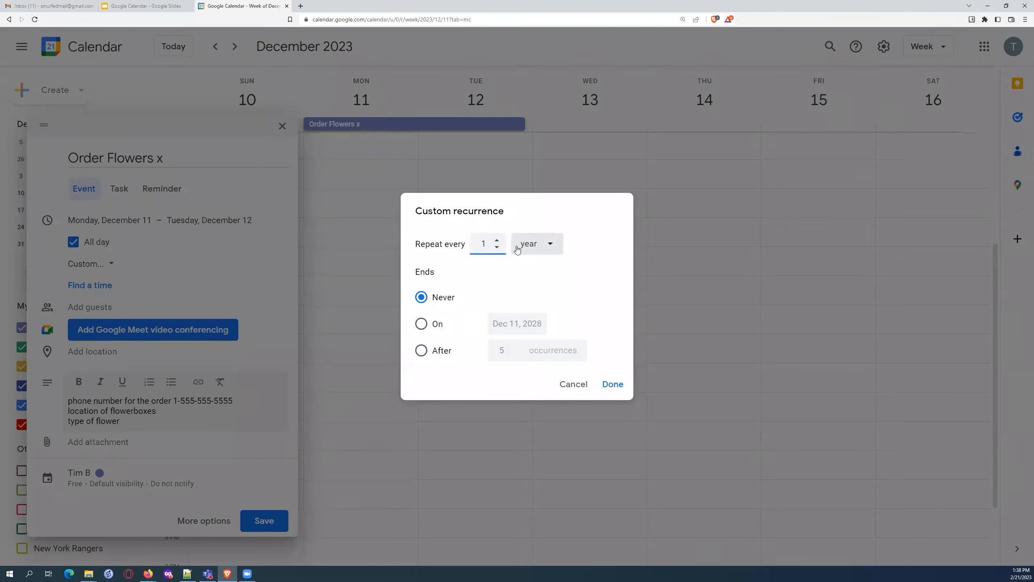
pyautogui.click(570, 386)
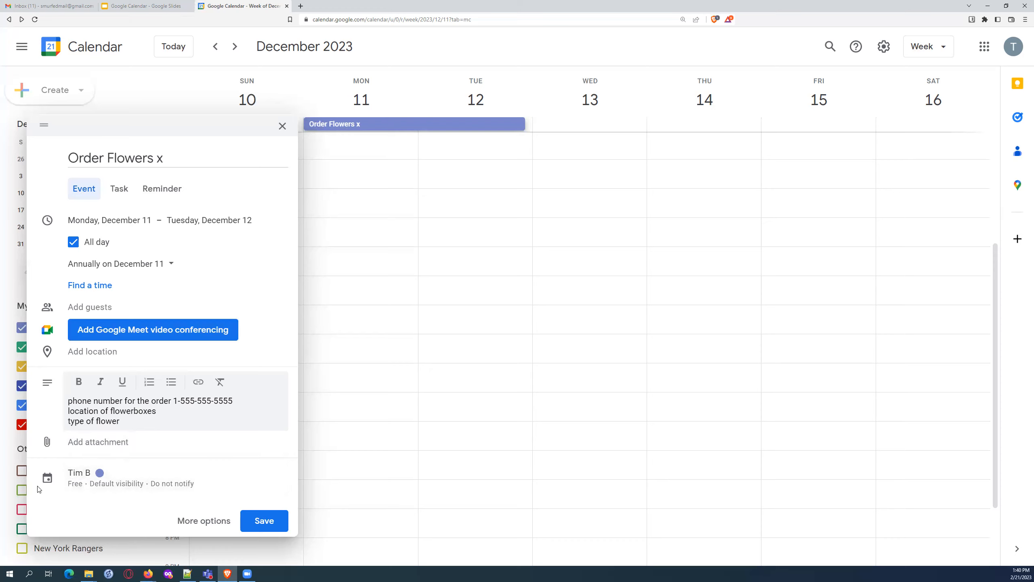
# Step: Assign the event to the Flower Stuff calendar and save it
pyautogui.click(86, 475)
pyautogui.click(87, 409)
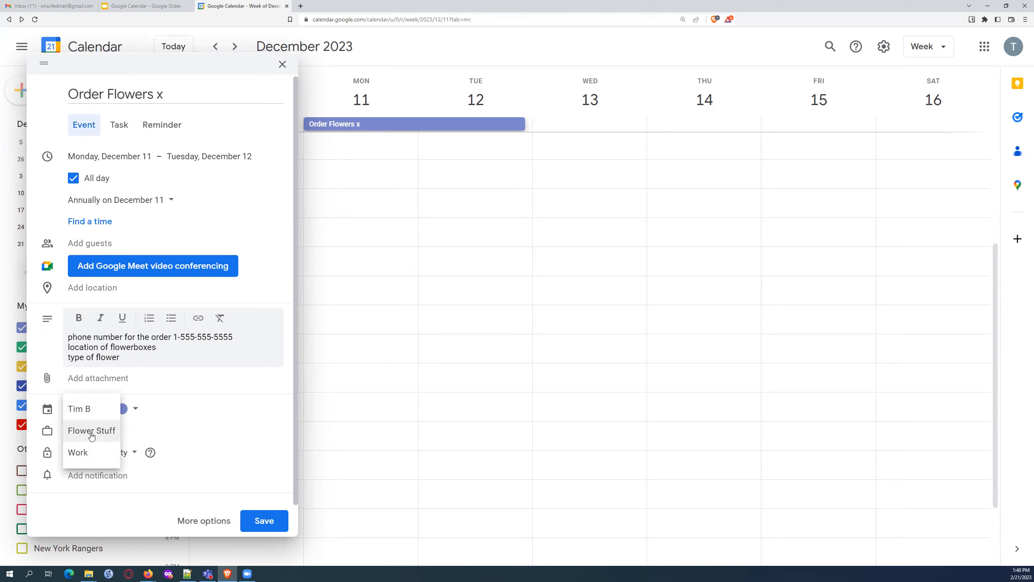
pyautogui.click(92, 432)
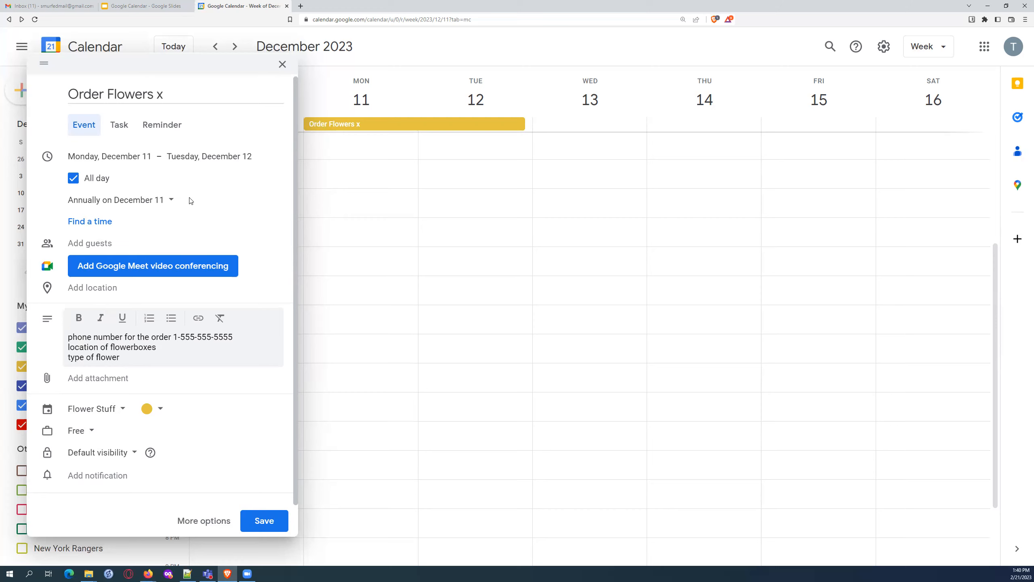
pyautogui.click(265, 525)
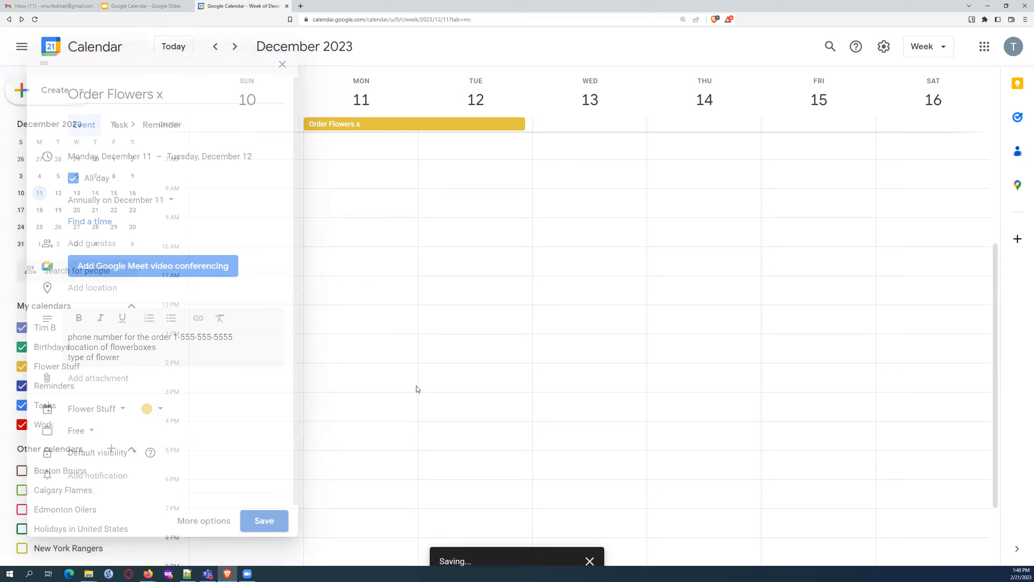
# Step: Add notifications 1 week and 1 day before at 9:00am to the saved Order Flowers x event, and save the change for all events
pyautogui.click(394, 128)
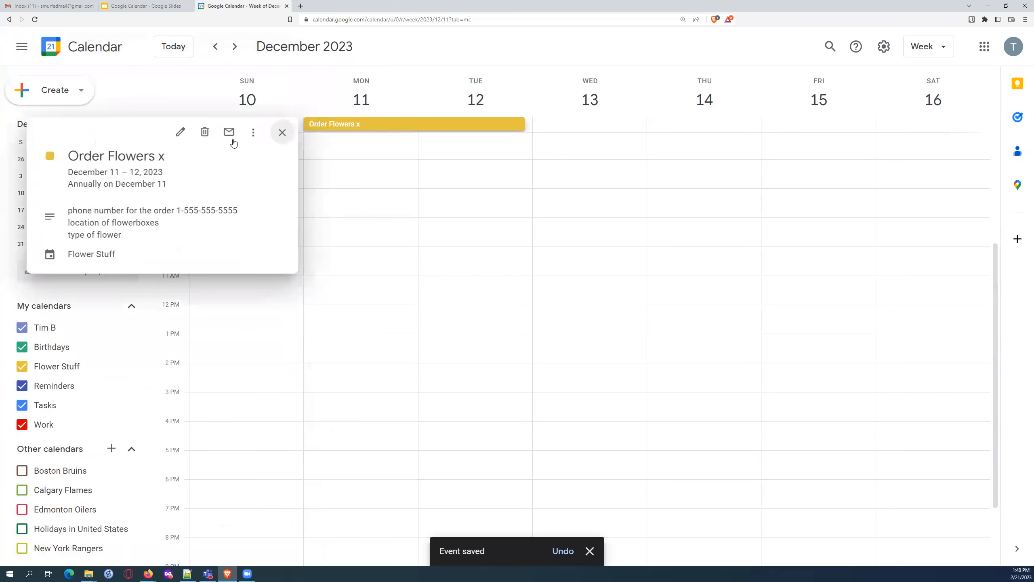
pyautogui.click(179, 133)
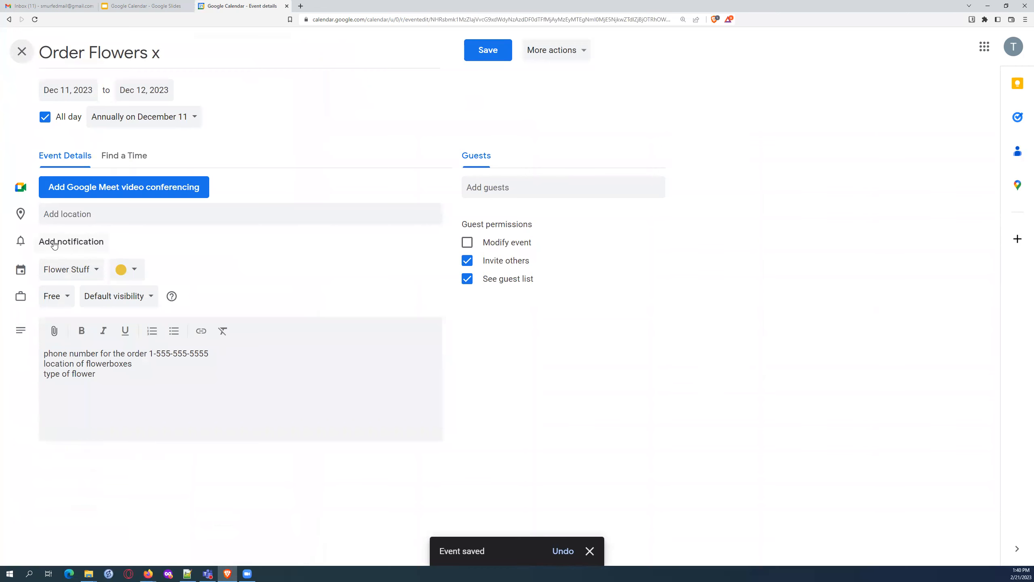
pyautogui.click(54, 242)
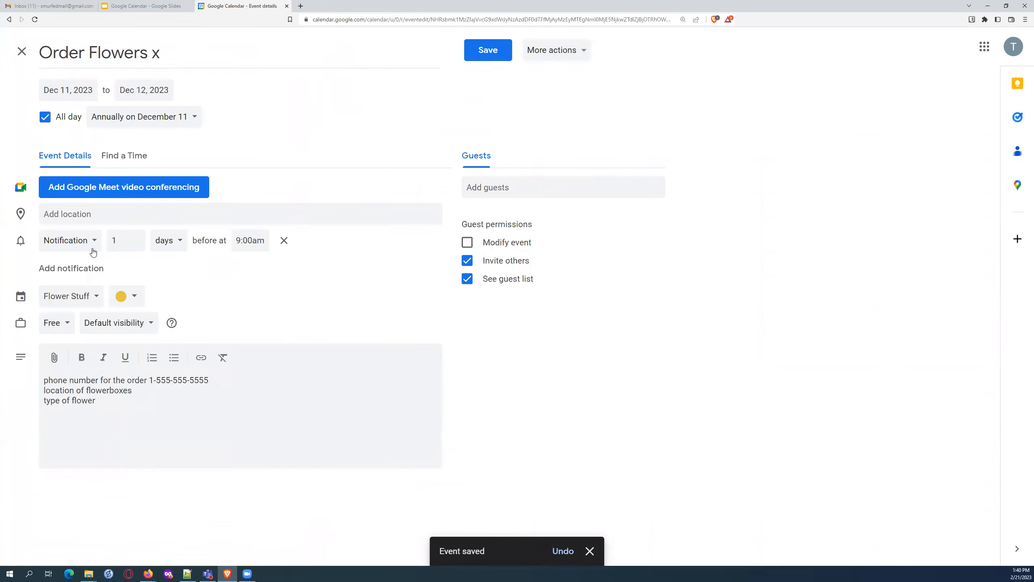
pyautogui.click(169, 241)
pyautogui.click(167, 263)
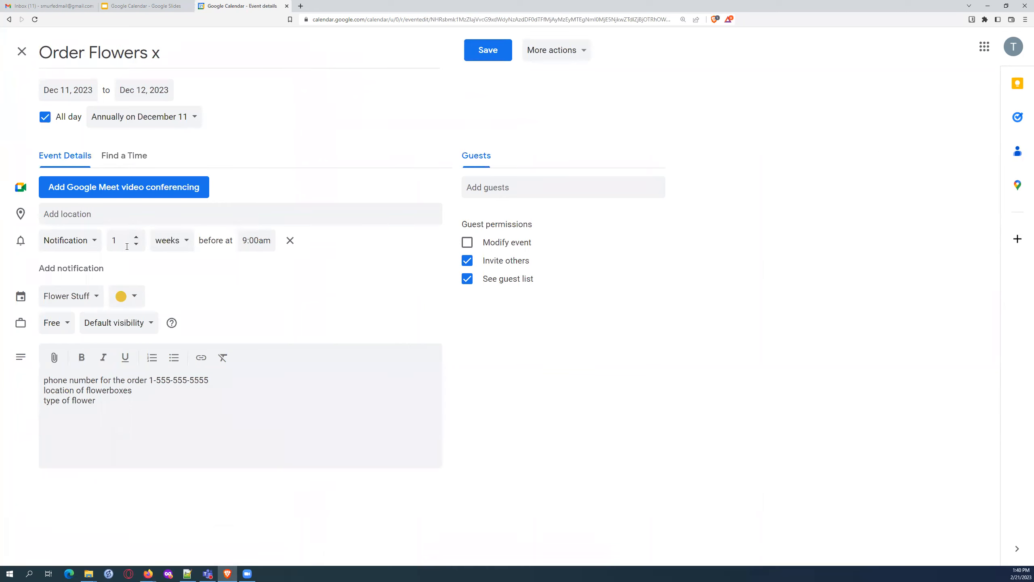
pyautogui.click(77, 269)
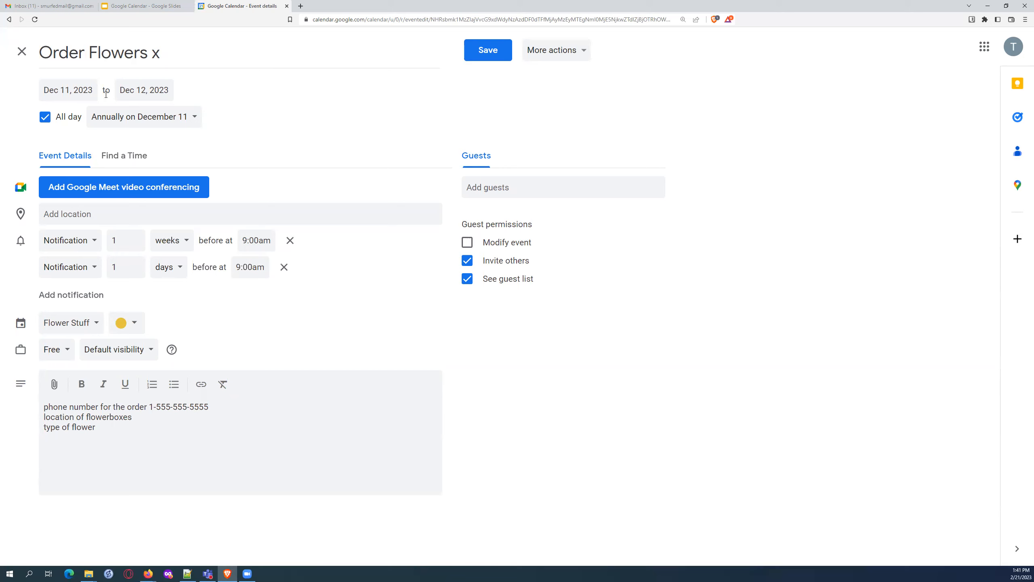
pyautogui.click(488, 53)
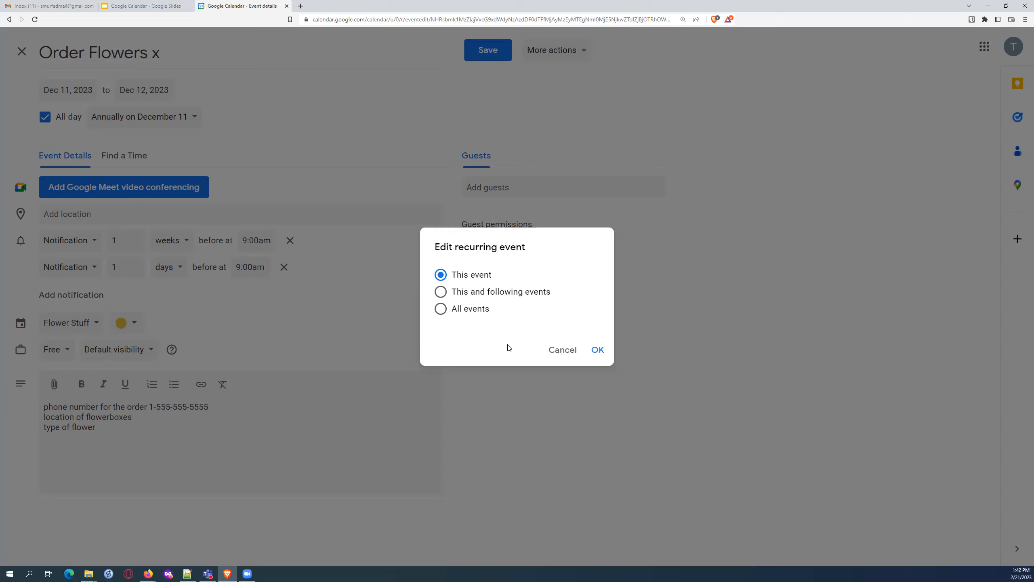
pyautogui.click(442, 309)
pyautogui.click(598, 349)
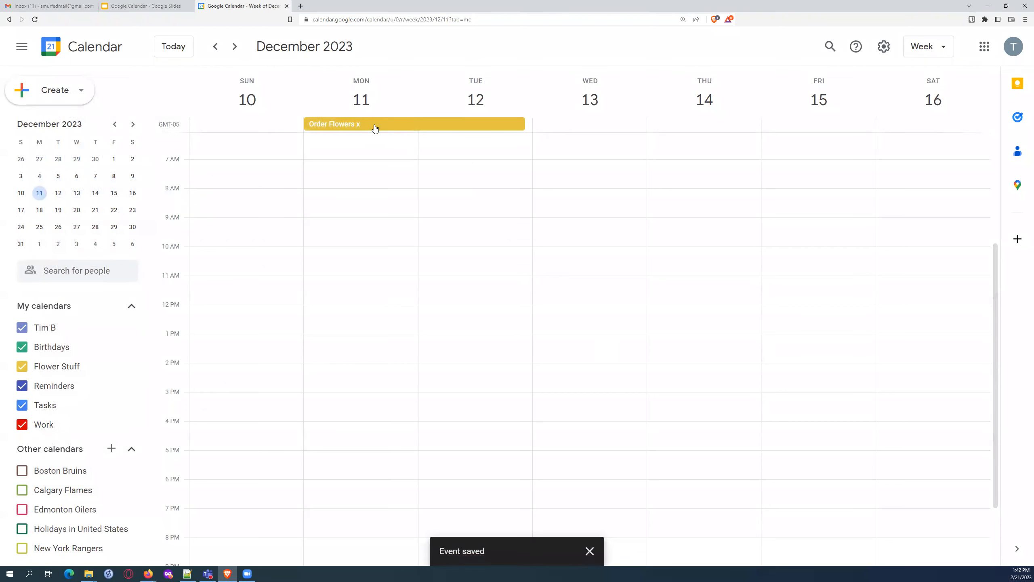
# Step: Move only this occurrence of Order Flowers x to Wednesday, December 13 through Thursday, December 14, 2023
pyautogui.moveTo(375, 128); pyautogui.dragTo(556, 232)
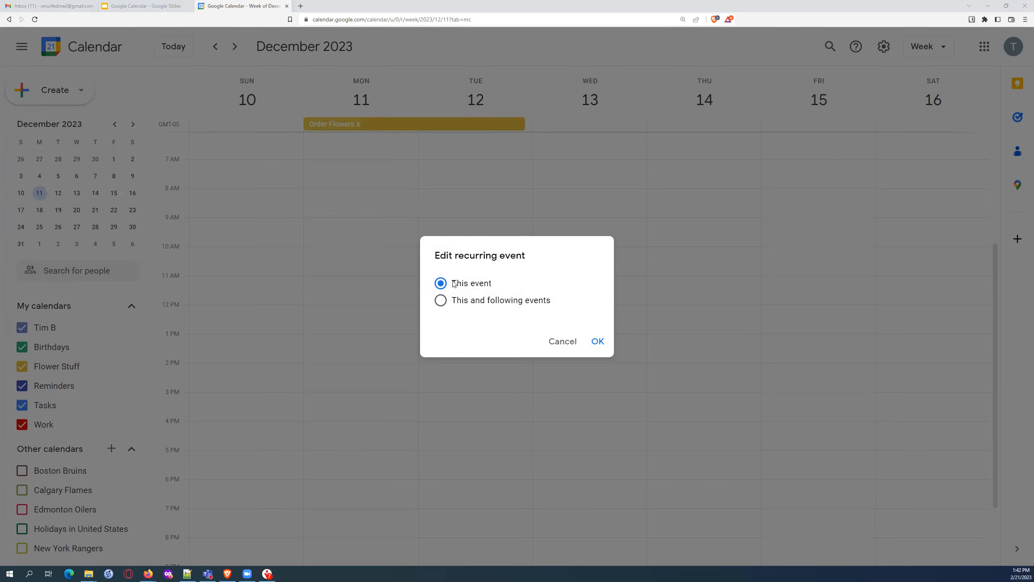
pyautogui.press('Return')
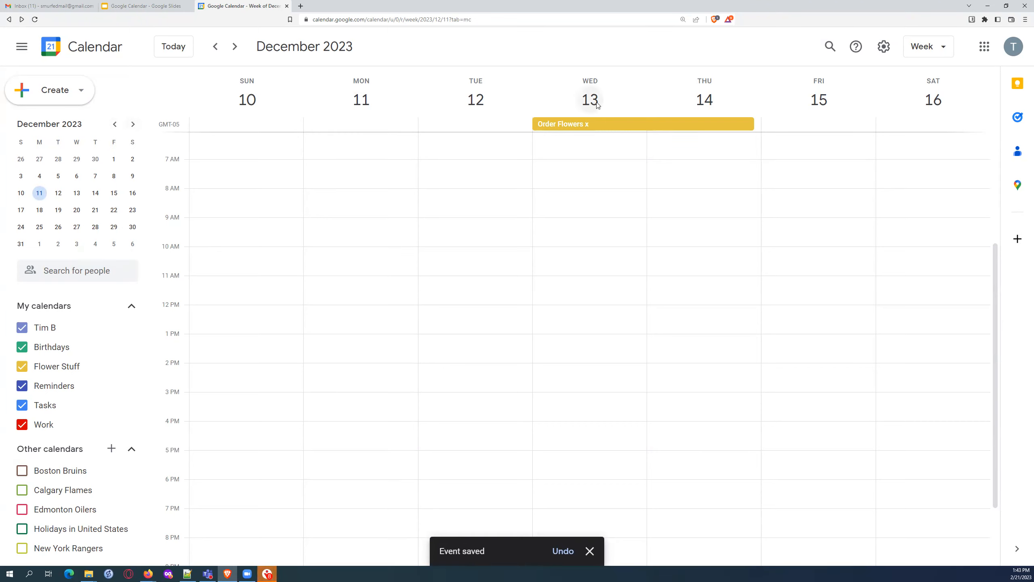
# Step: Browse the month overview to December 2024 and open the week of December 11 to check the next yearly occurrence
pyautogui.click(132, 127)
pyautogui.tripleClick(133, 124)
pyautogui.doubleClick(133, 125)
pyautogui.doubleClick(133, 125)
pyautogui.tripleClick(133, 125)
pyautogui.click(133, 126)
pyautogui.click(132, 126)
pyautogui.click(115, 126)
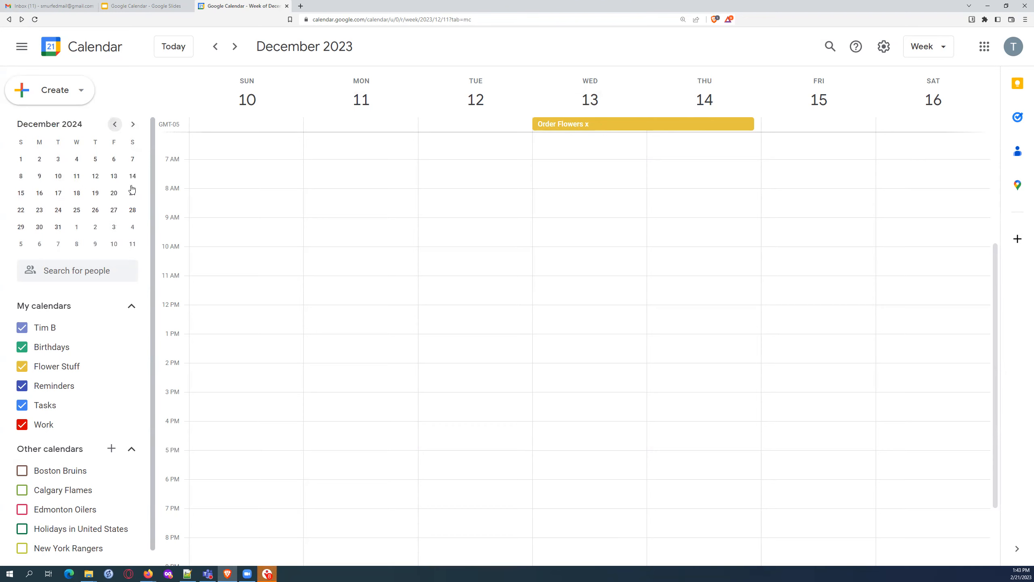
pyautogui.click(76, 176)
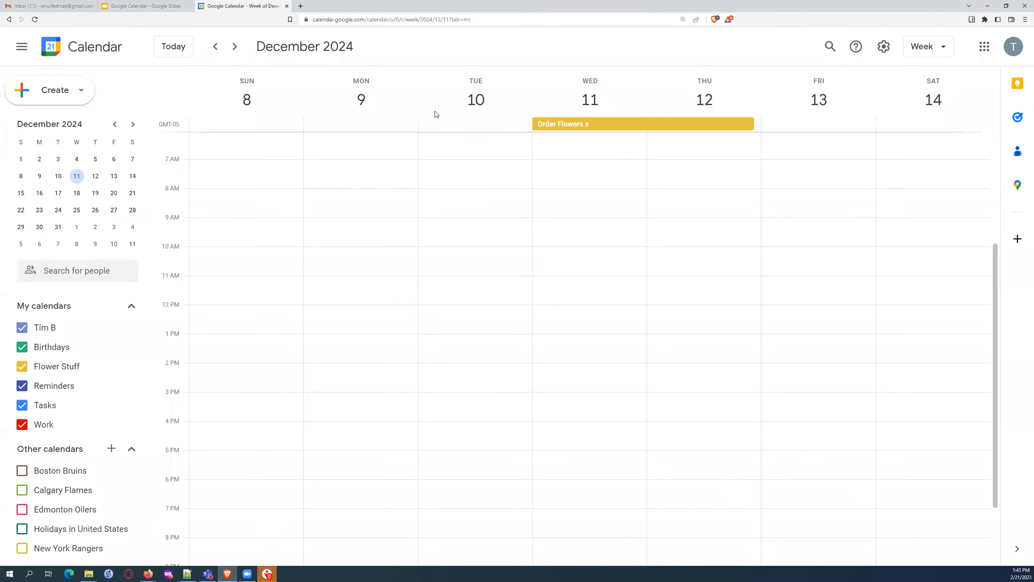
# Step: Switch to the Google Calendar presentation in Google Slides and show the closing Questions slide
pyautogui.click(170, 6)
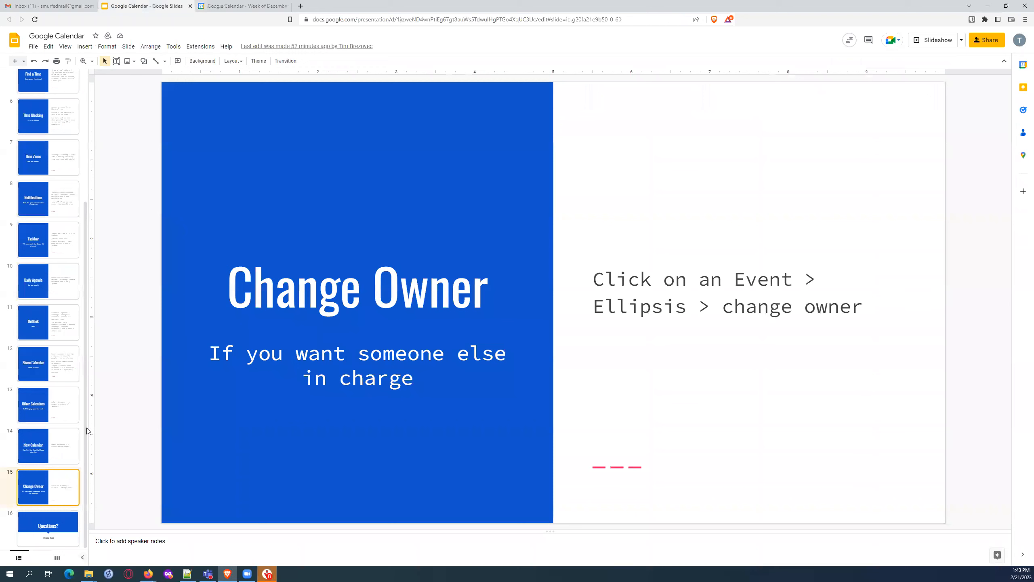
pyautogui.press('Down')
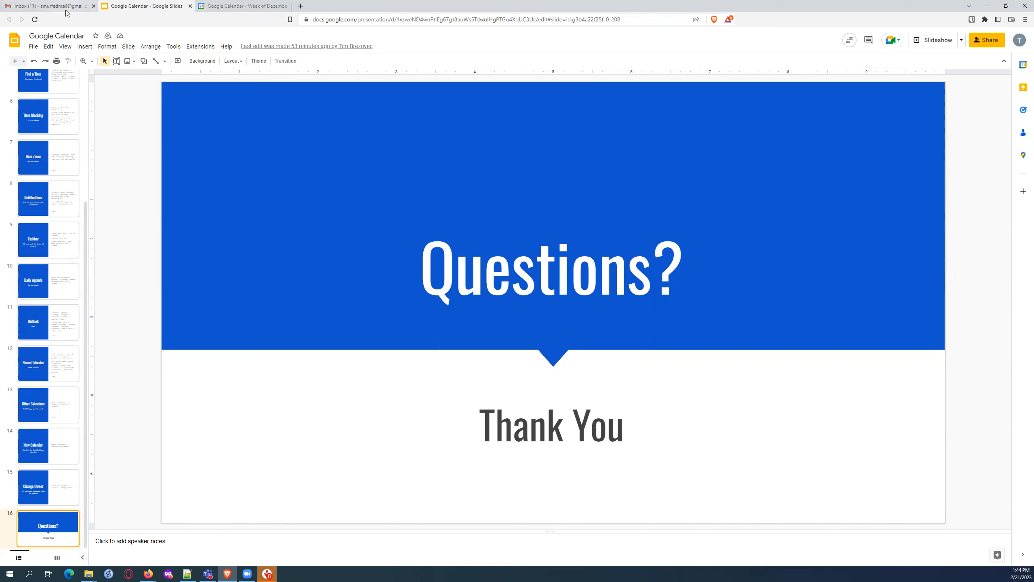
# Step: Switch to the Gmail inbox and open the CNN message about its updated Terms of Use
pyautogui.hotkey('ctrl', 'shift', 'Tab')
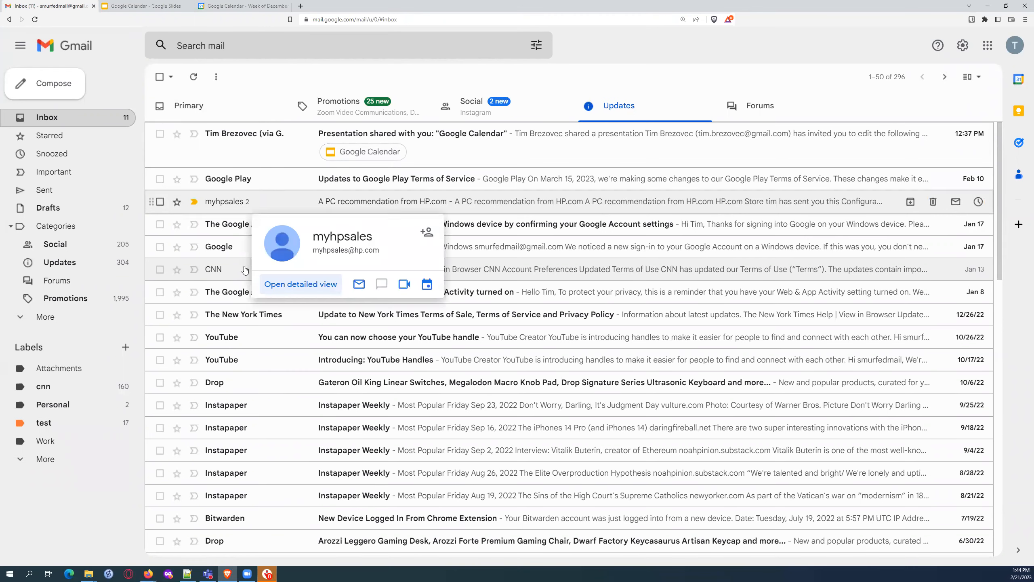
pyautogui.click(229, 274)
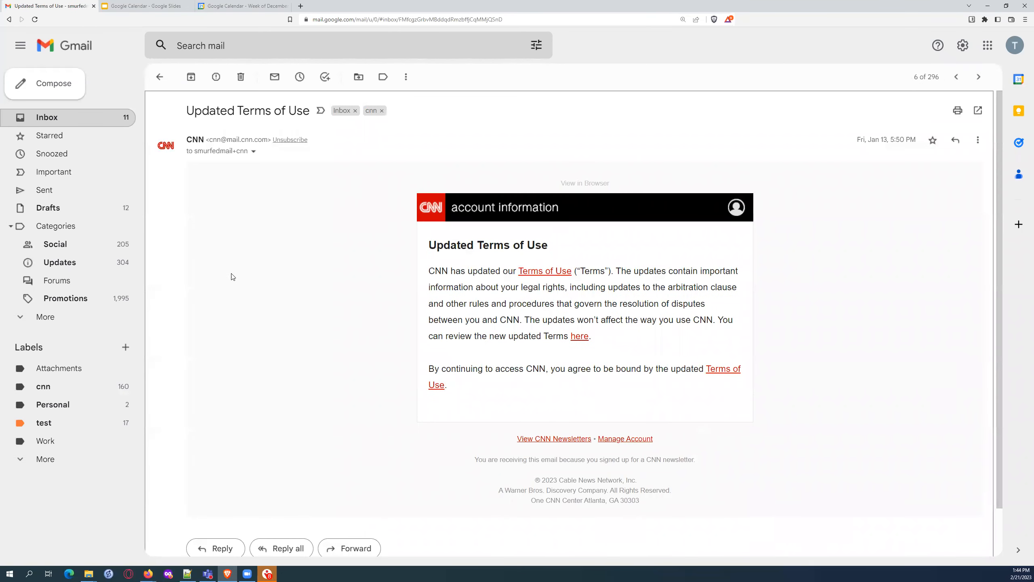
# Step: Create a calendar event from the CNN Updated Terms of Use message and review its prefilled title and description
pyautogui.click(406, 82)
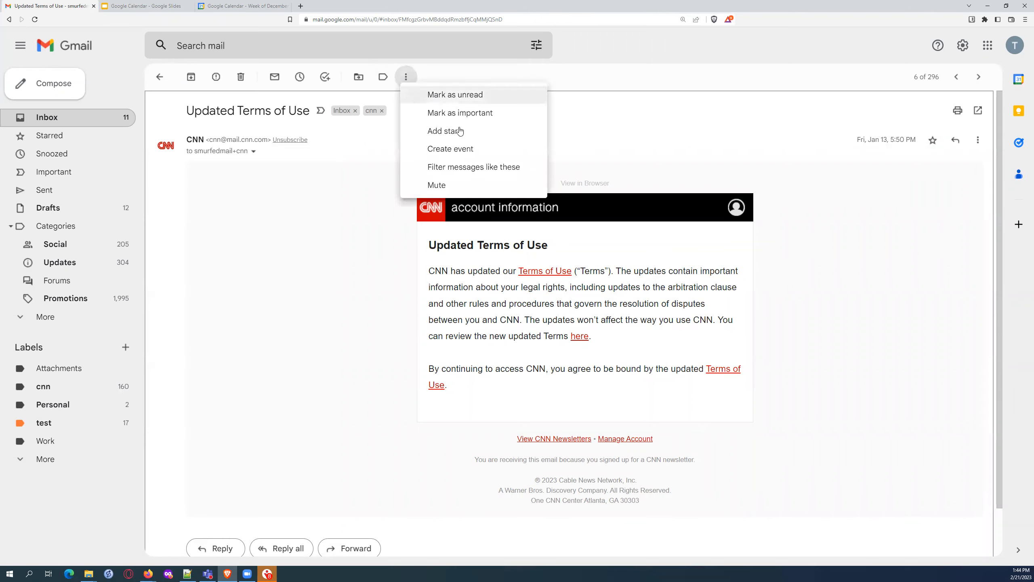
pyautogui.click(457, 151)
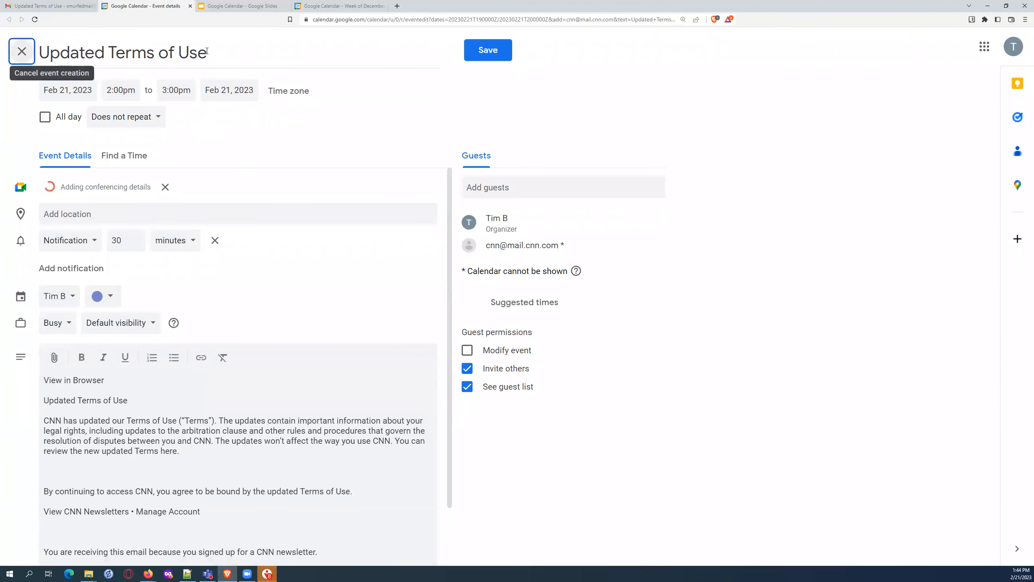
pyautogui.moveTo(208, 52); pyautogui.dragTo(38, 57)
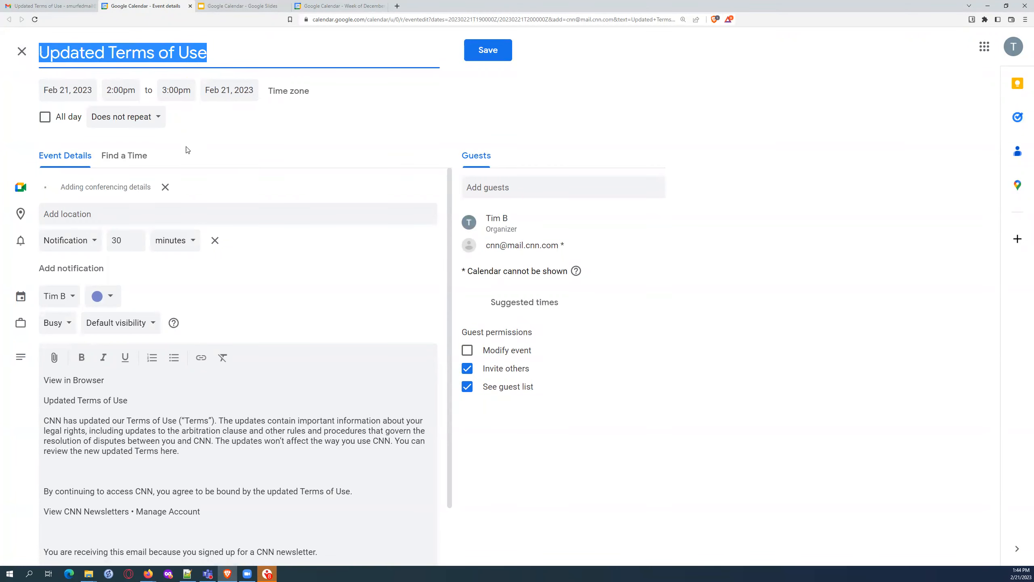
pyautogui.click(204, 474)
pyautogui.scroll(-2, 204, 474)
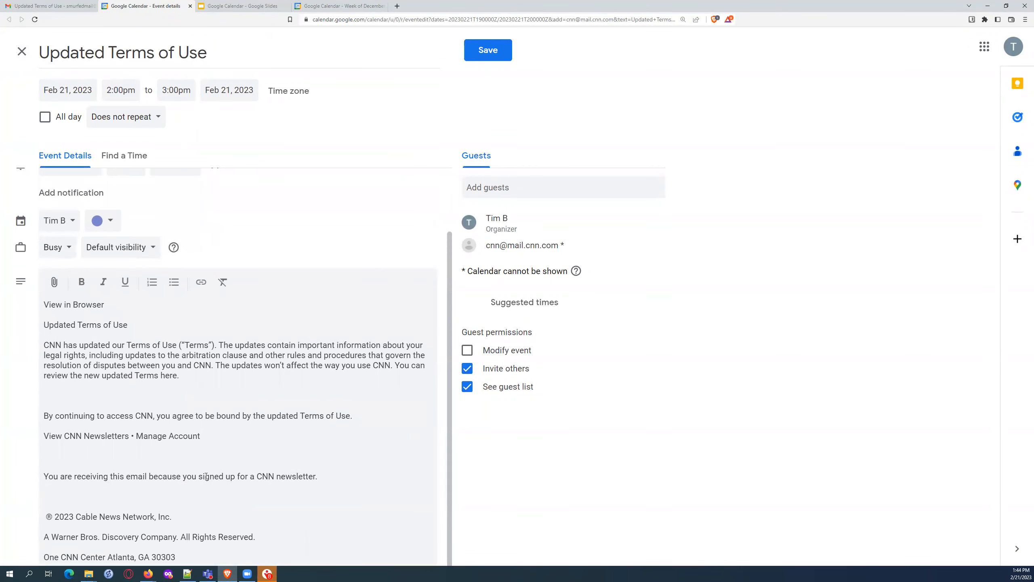
pyautogui.moveTo(96, 443); pyautogui.dragTo(84, 315)
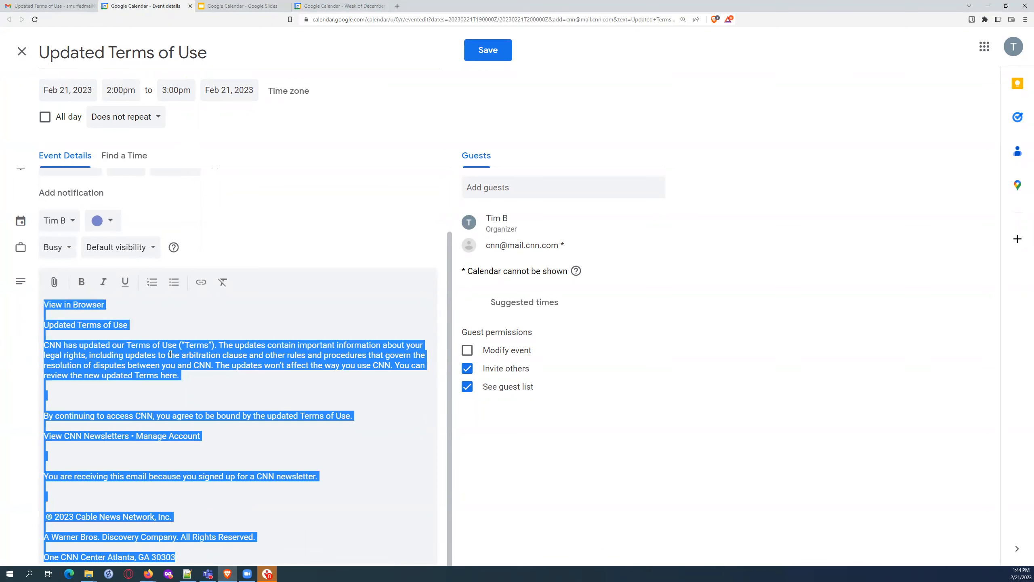
pyautogui.scroll(2, 206, 392)
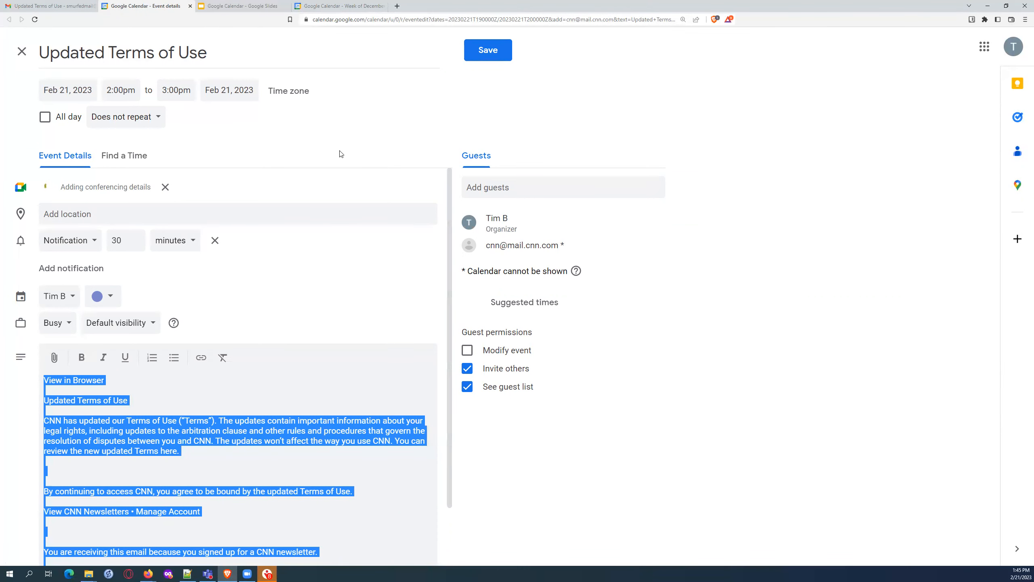
# Step: Schedule the Updated Terms of Use event for February 24, 2023, from 2:30pm to 6:00pm
pyautogui.click(75, 88)
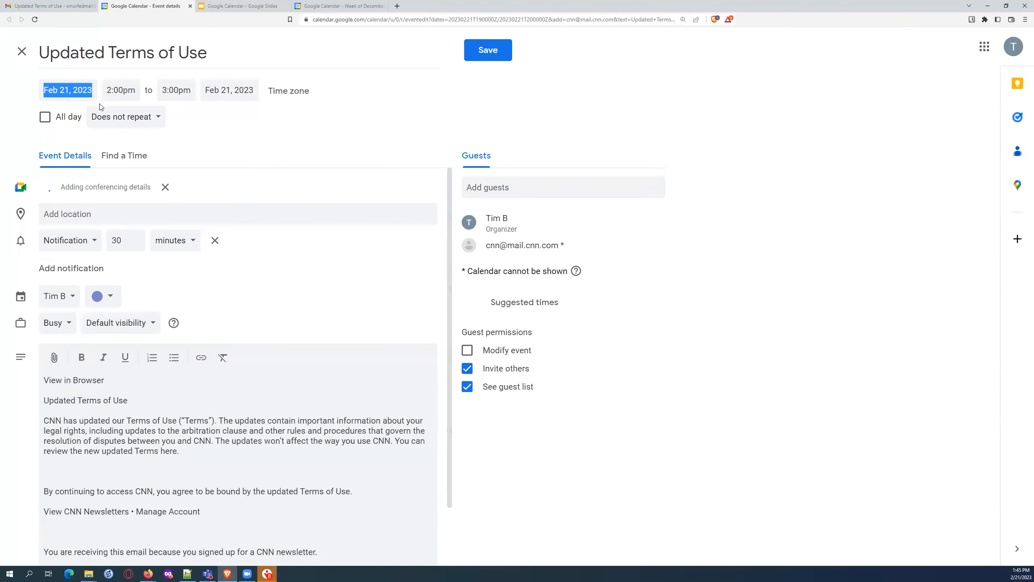
pyautogui.click(126, 201)
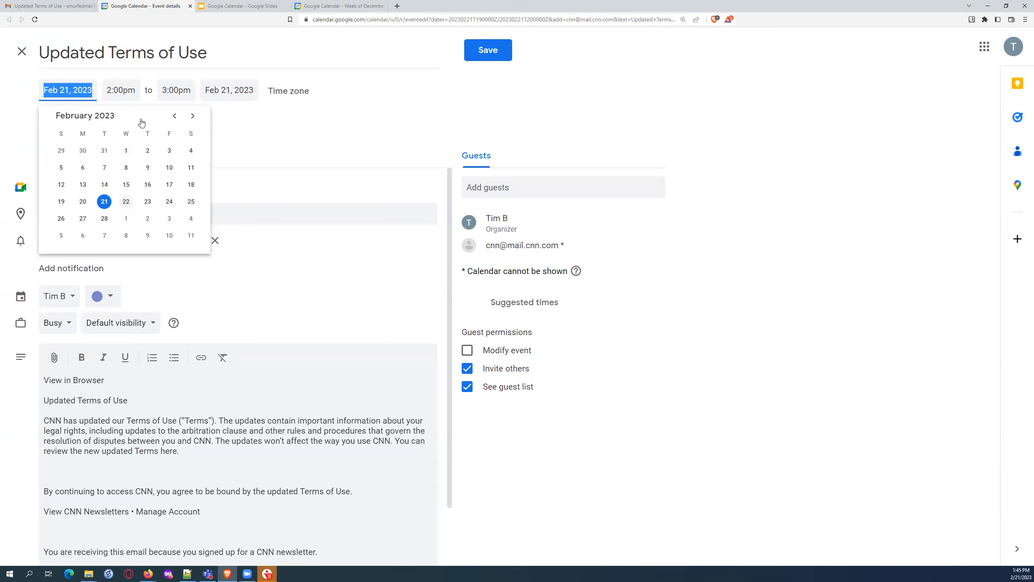
pyautogui.click(119, 90)
pyautogui.click(144, 215)
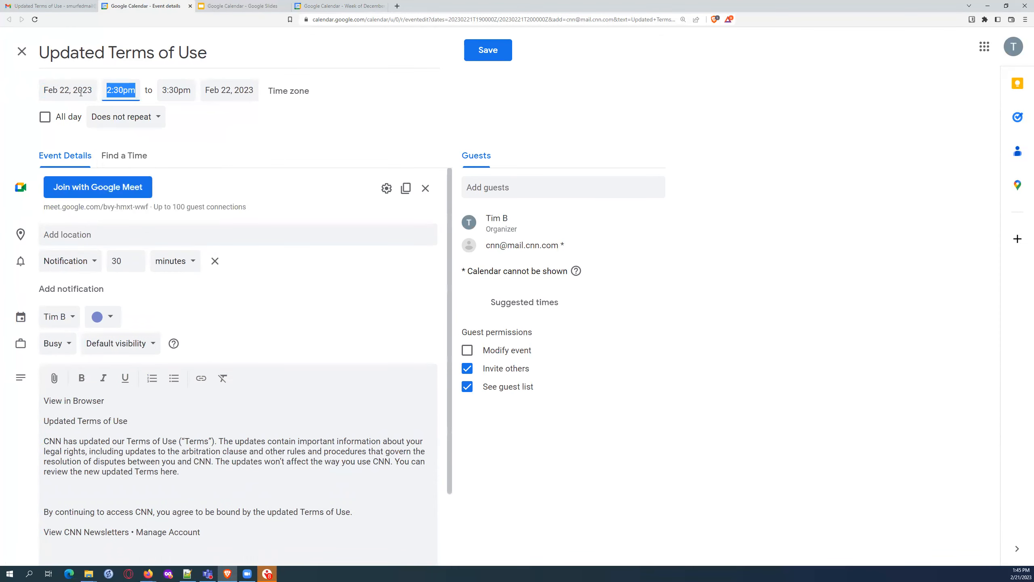
pyautogui.click(63, 89)
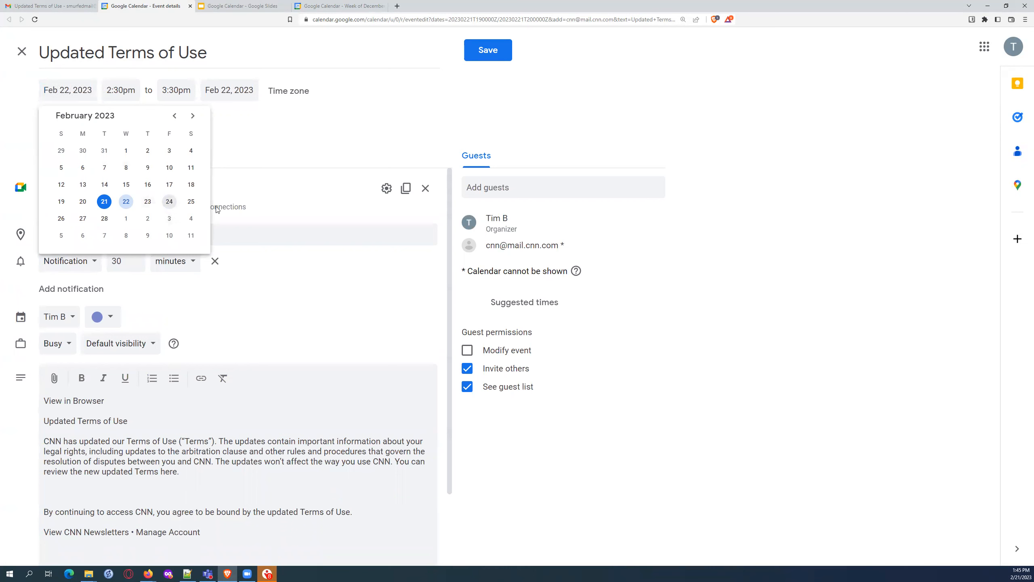
pyautogui.click(168, 201)
pyautogui.click(168, 90)
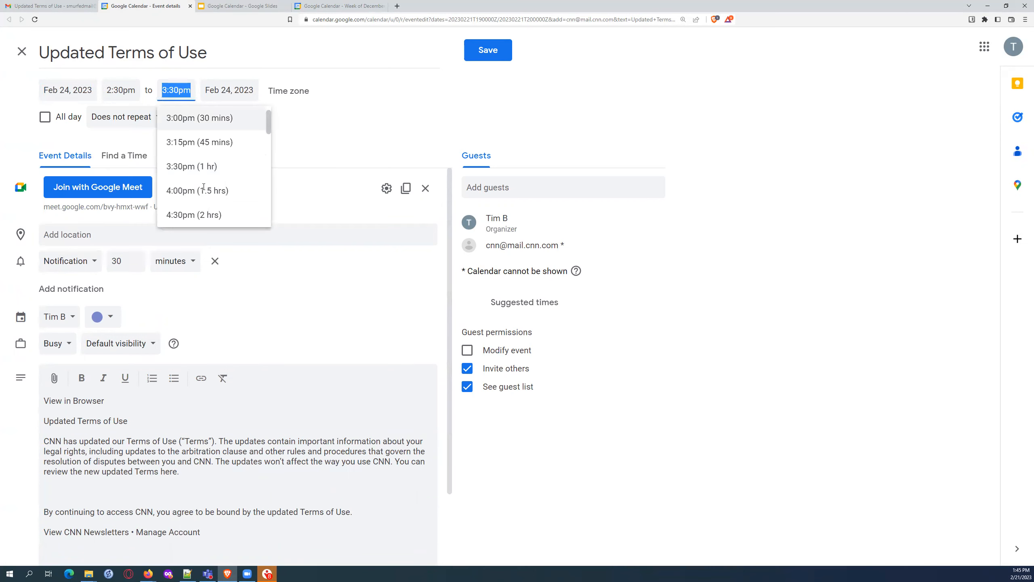
pyautogui.scroll(-3, 201, 190)
pyautogui.click(201, 189)
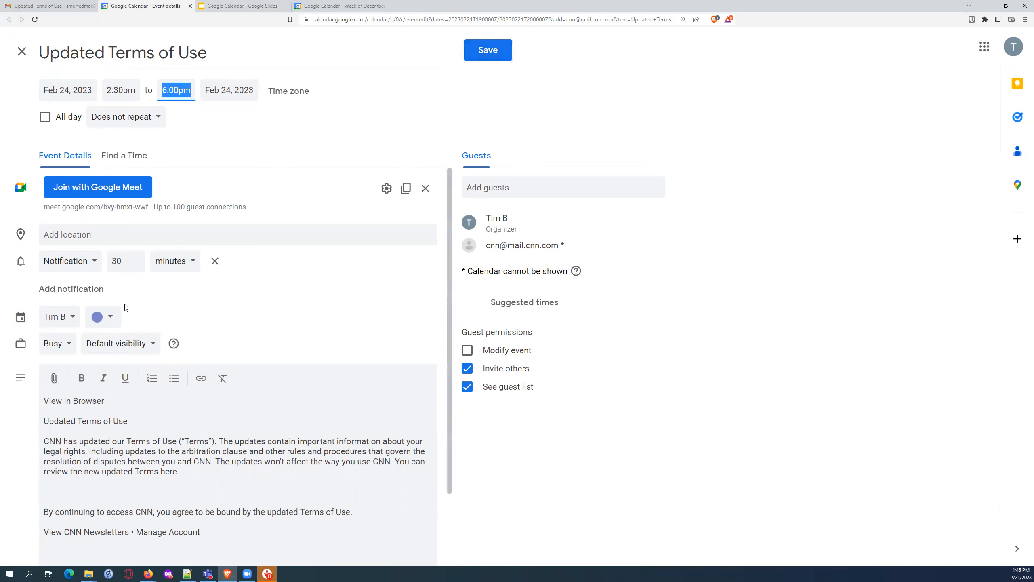
# Step: Check which calendars the event can be assigned to, review its description, and discard the unsaved event
pyautogui.click(70, 317)
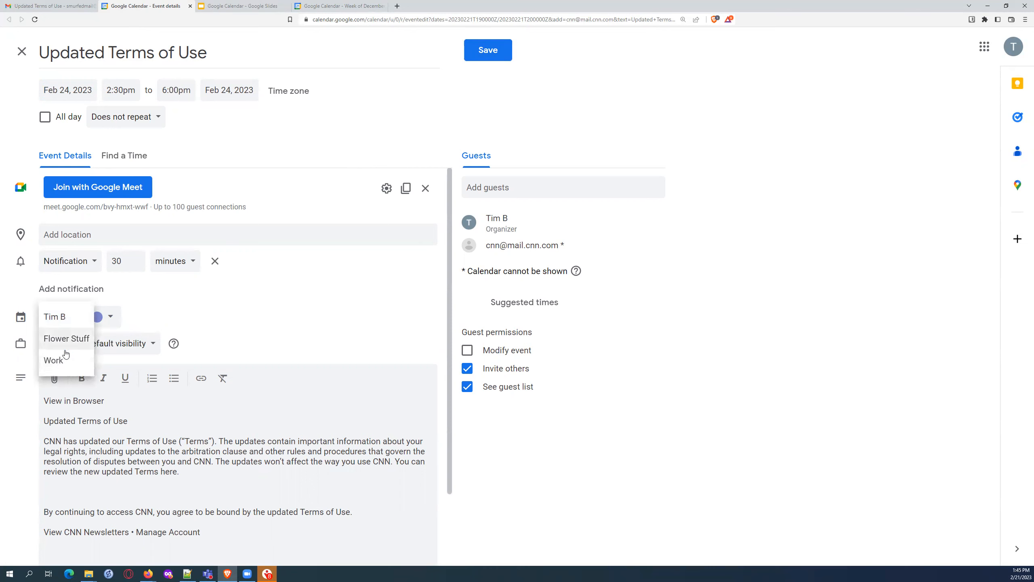
pyautogui.click(246, 309)
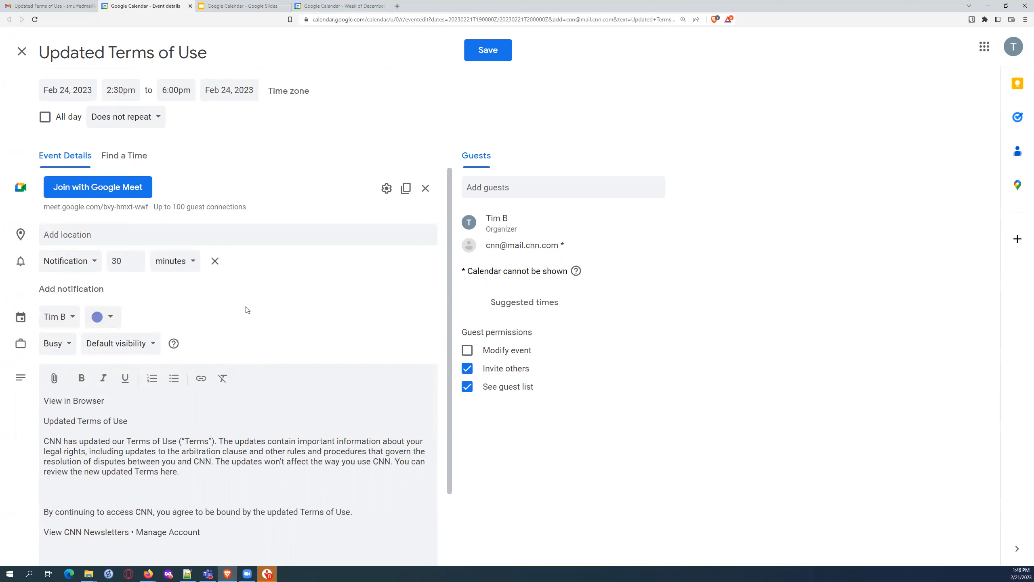
pyautogui.scroll(-2, 244, 318)
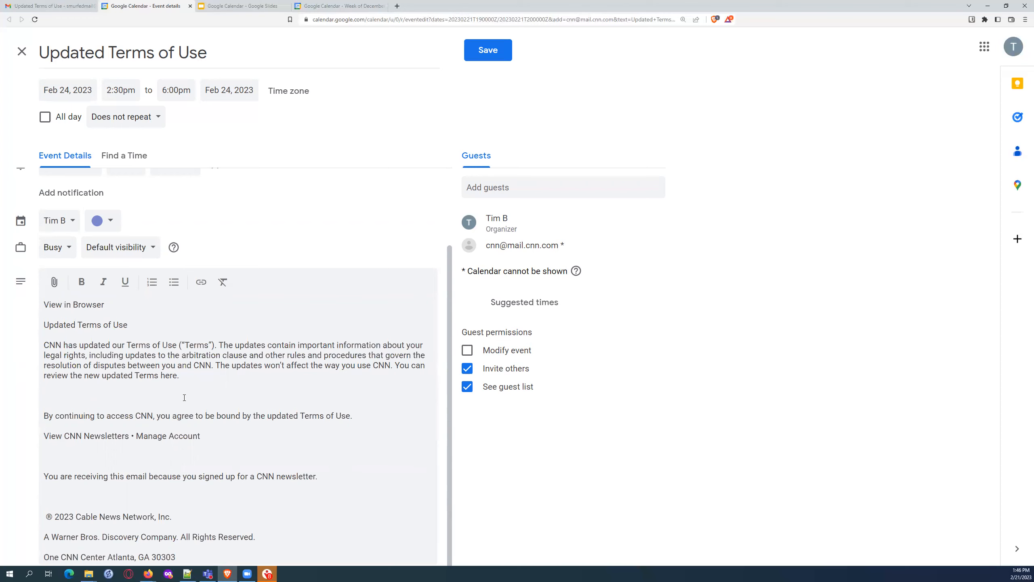
pyautogui.scroll(2, 184, 397)
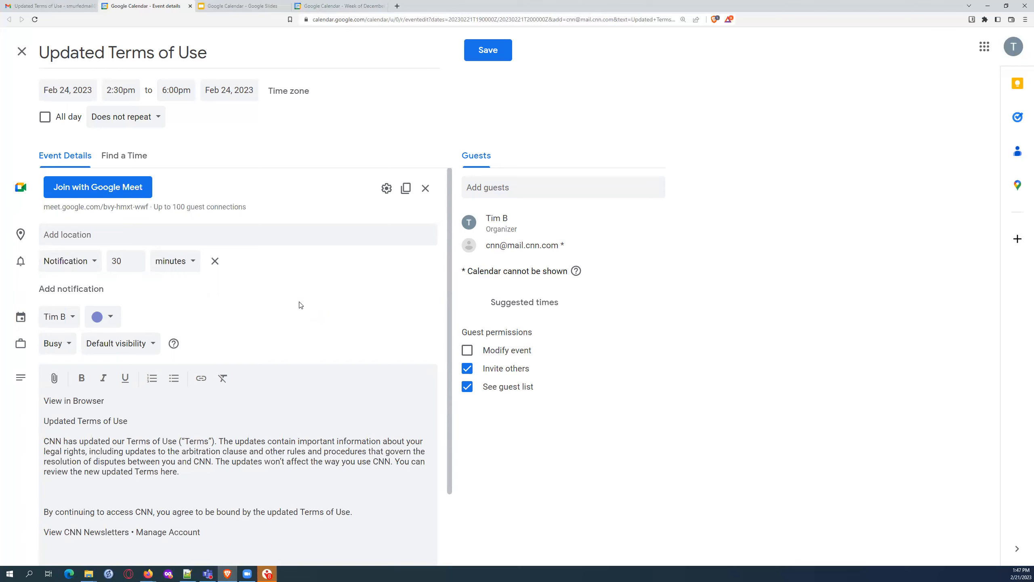
pyautogui.click(22, 52)
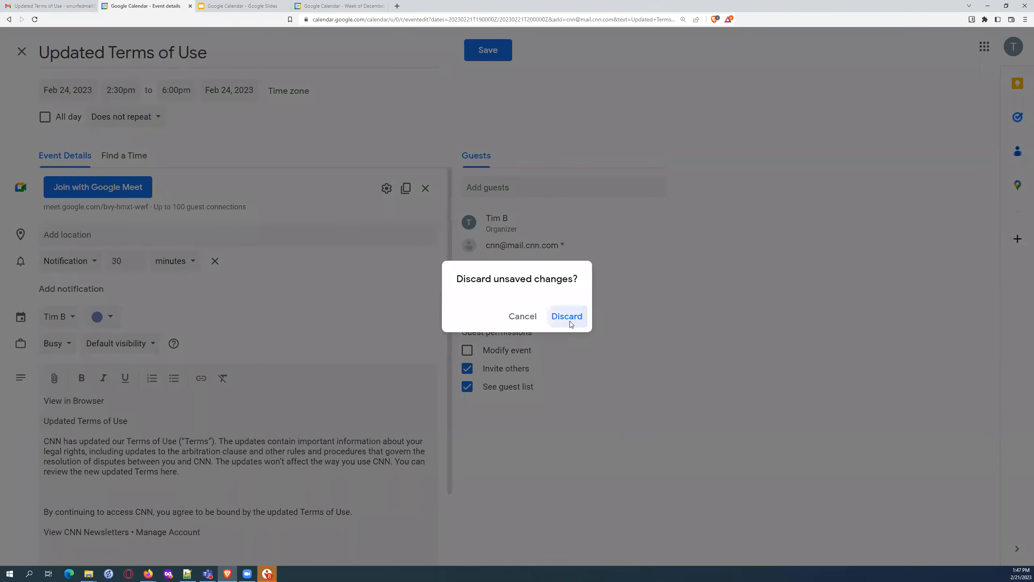
pyautogui.click(570, 317)
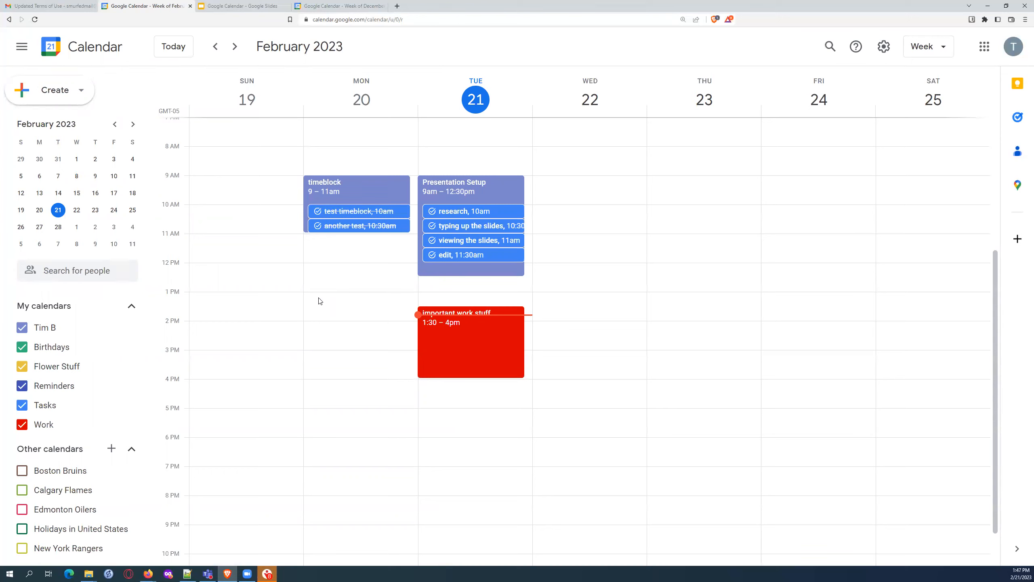
# Step: Start a new event on Tuesday, February 21, from 12:15pm to 12:45pm and close it without saving
pyautogui.moveTo(512, 286); pyautogui.dragTo(479, 269)
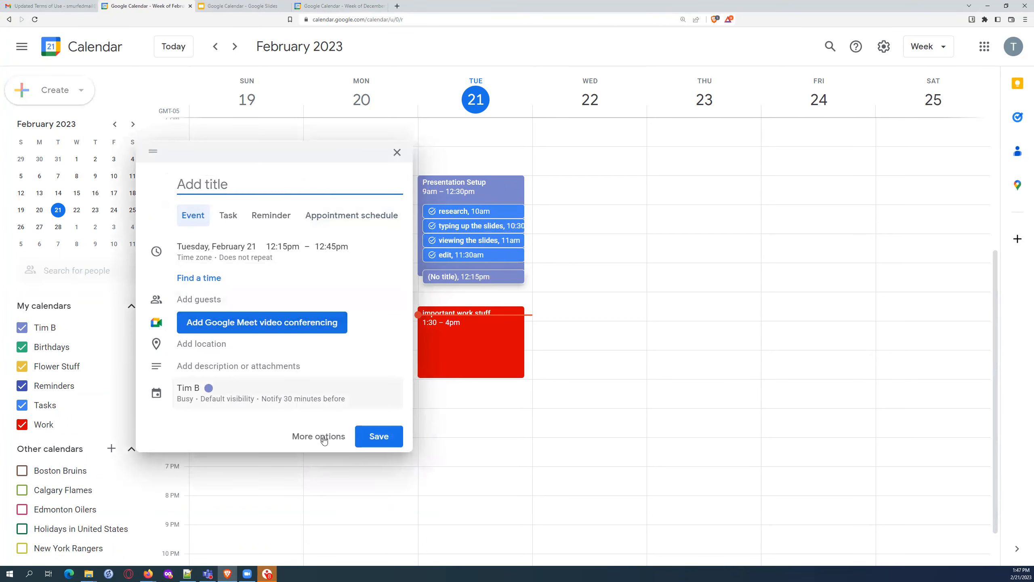
pyautogui.click(397, 152)
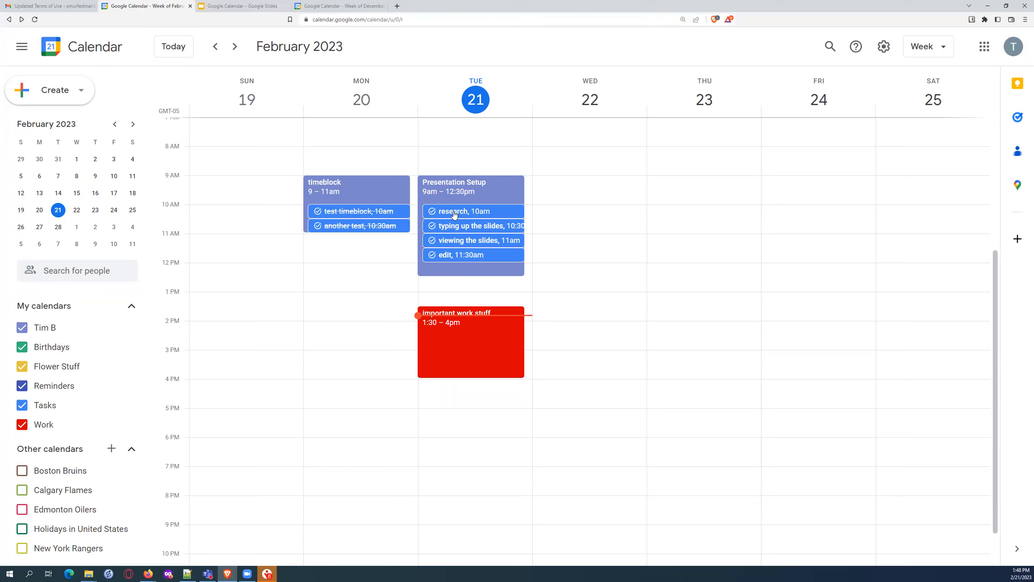
# Step: Mark the test timeblock task on Monday, February 20 as uncompleted and close its details
pyautogui.moveTo(455, 214); pyautogui.dragTo(505, 212)
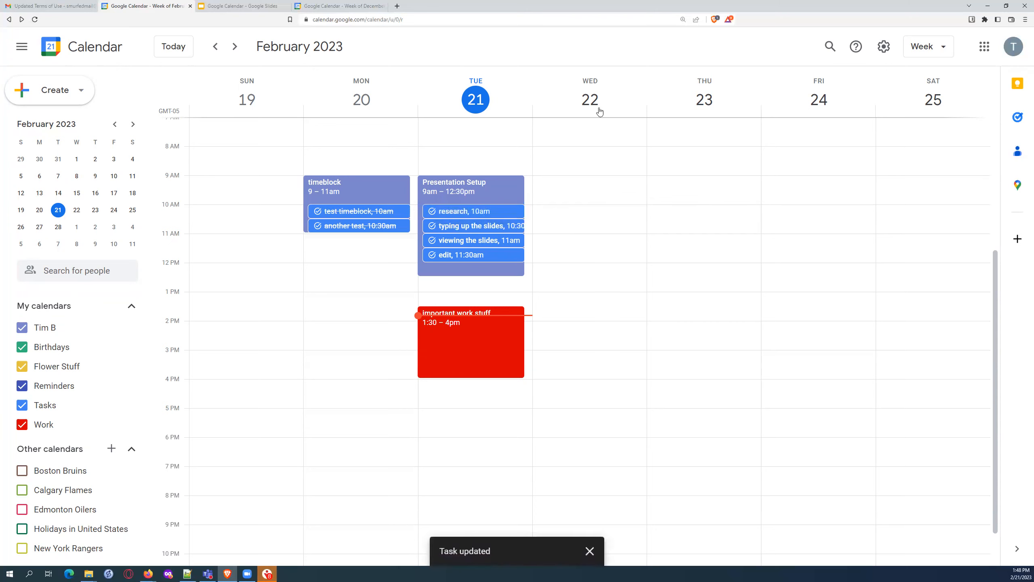
pyautogui.click(359, 212)
pyautogui.click(235, 361)
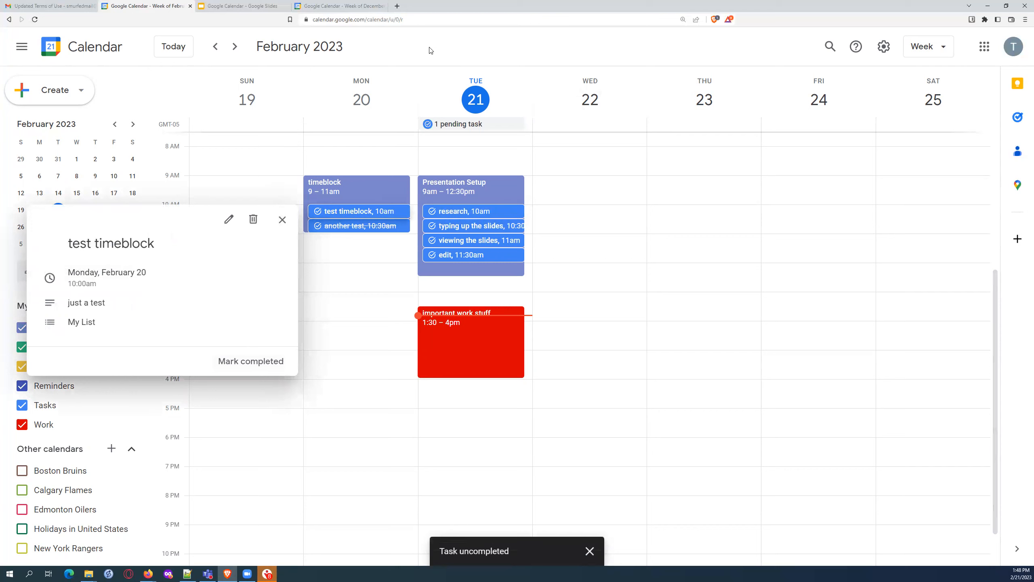
pyautogui.click(455, 129)
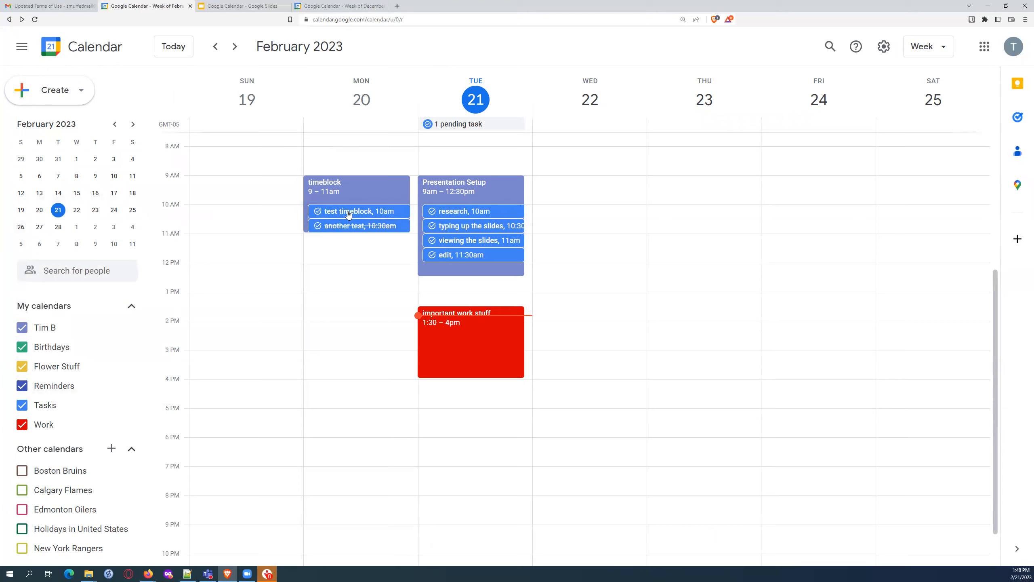
# Step: Open the pending tasks shown on Tuesday, February 21 to review them, and close the list
pyautogui.click(464, 128)
pyautogui.click(397, 133)
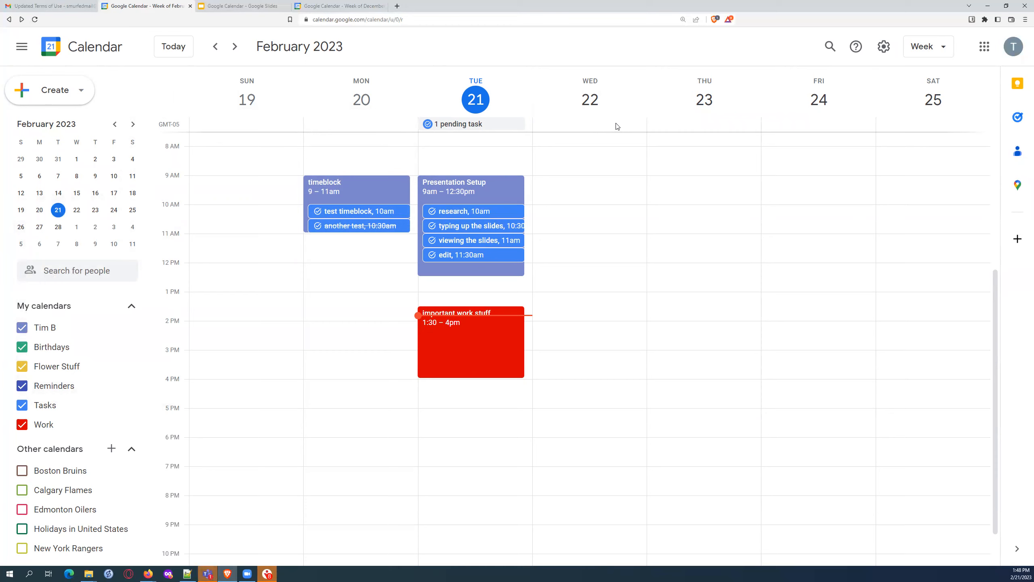
pyautogui.click(458, 127)
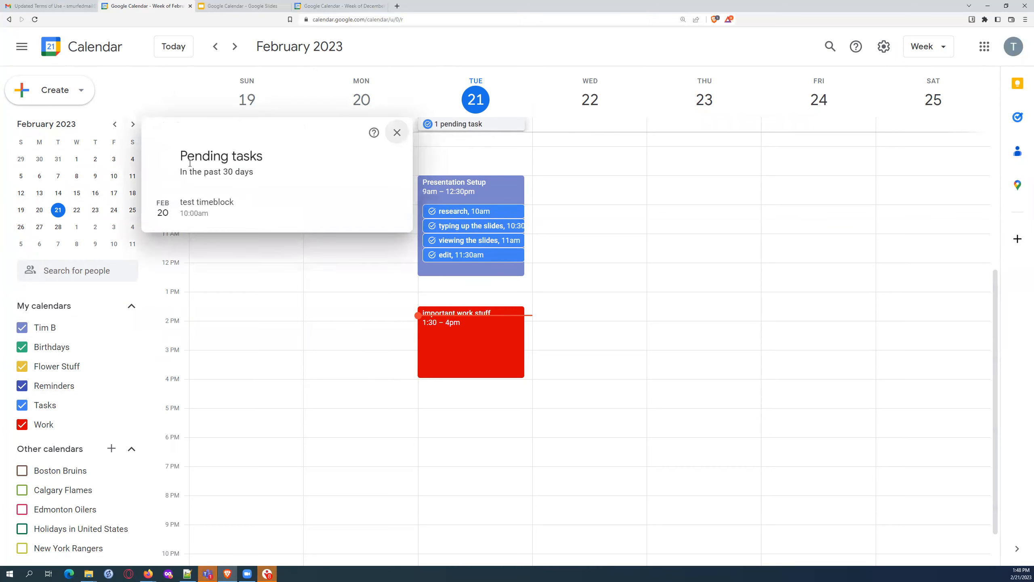
pyautogui.moveTo(202, 204)
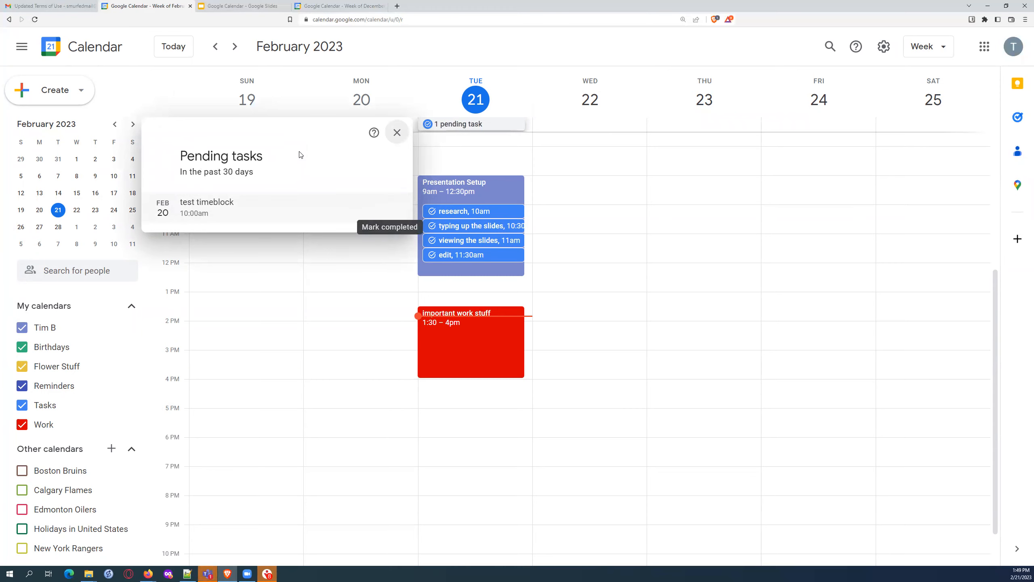
pyautogui.click(397, 133)
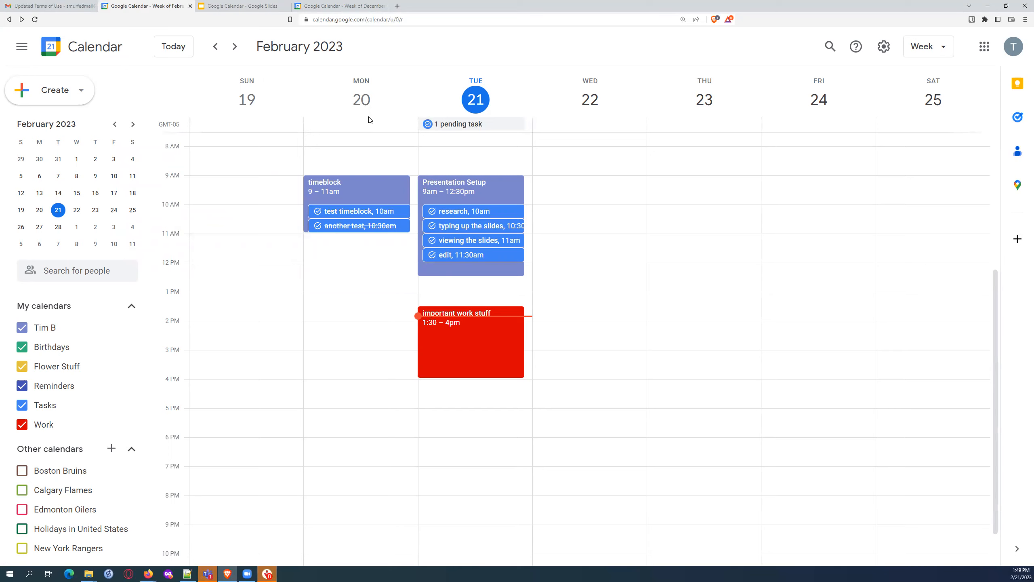
# Step: Review the tasks in My List alongside the calendar and return to the Questions slide in Google Slides
pyautogui.click(1018, 117)
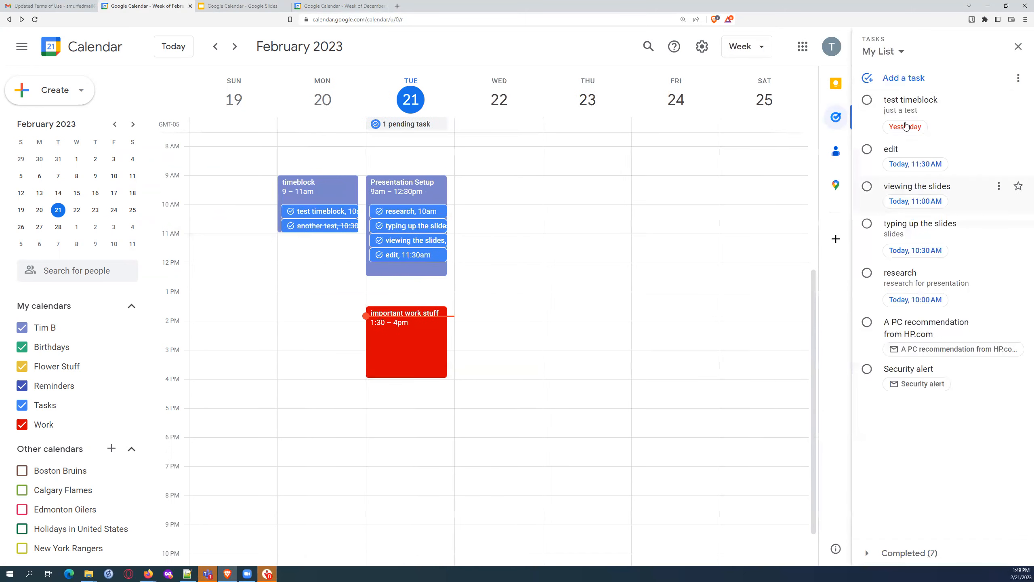
pyautogui.click(1018, 47)
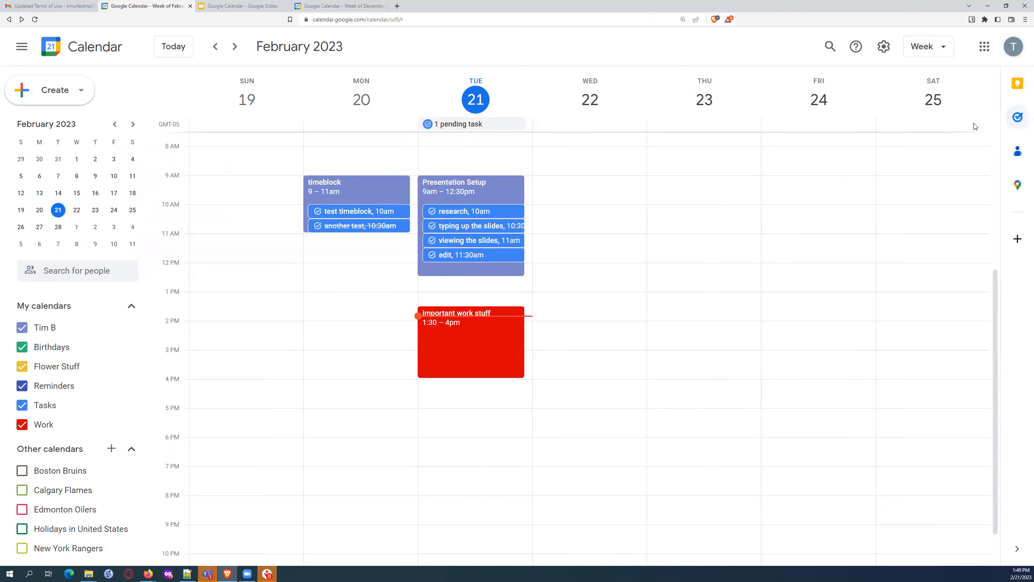
pyautogui.click(1019, 118)
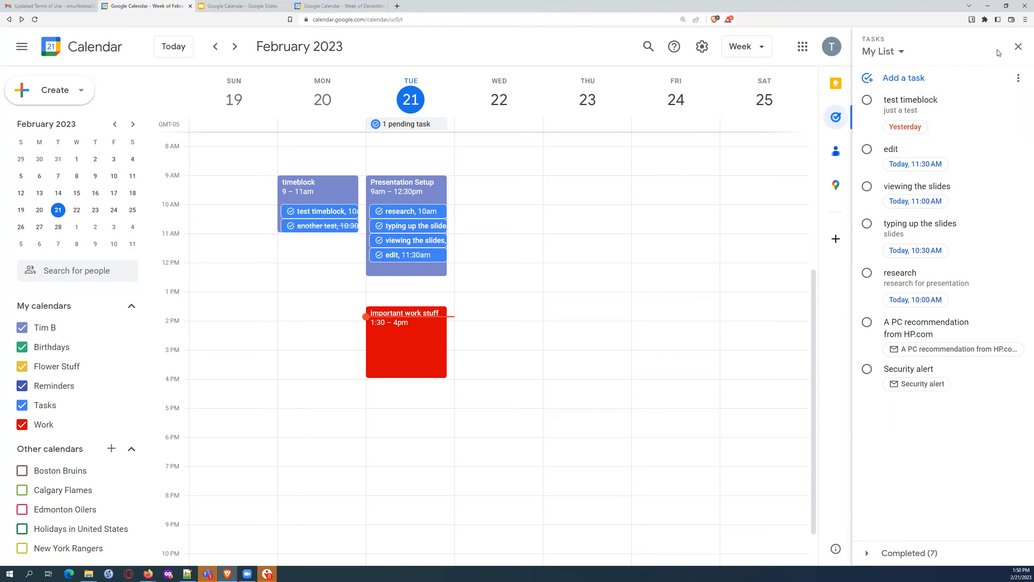
pyautogui.click(1010, 65)
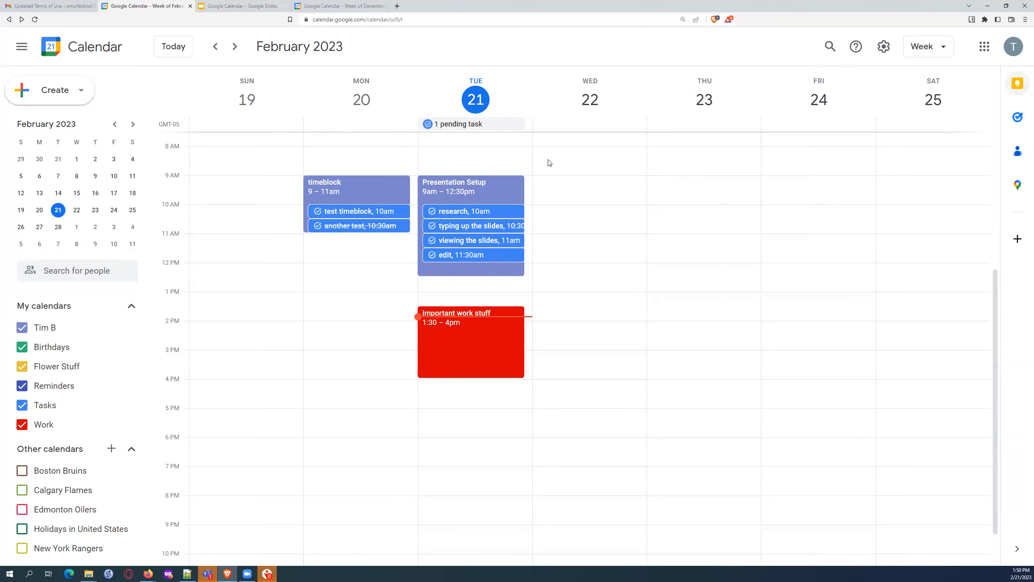
pyautogui.click(244, 6)
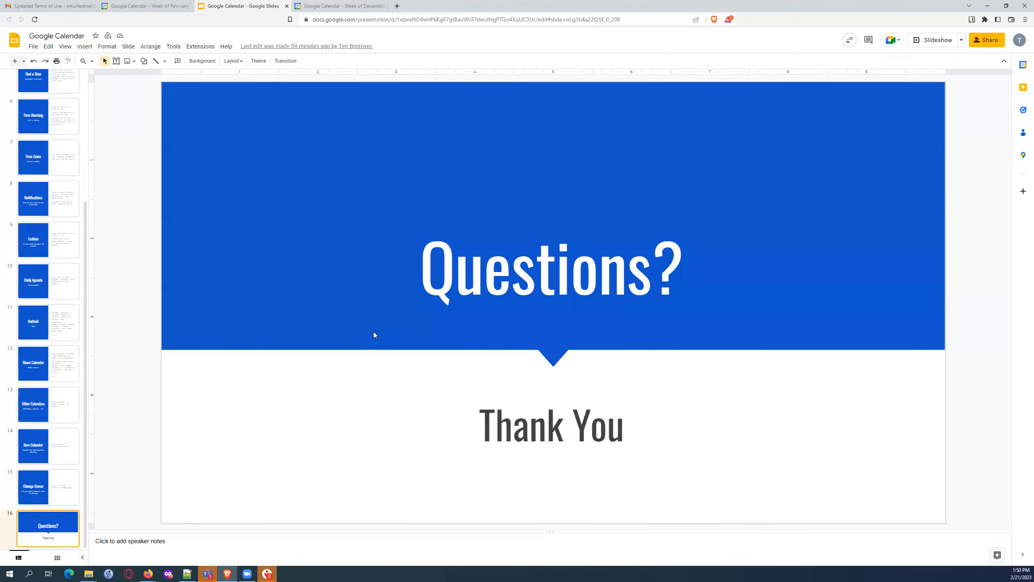